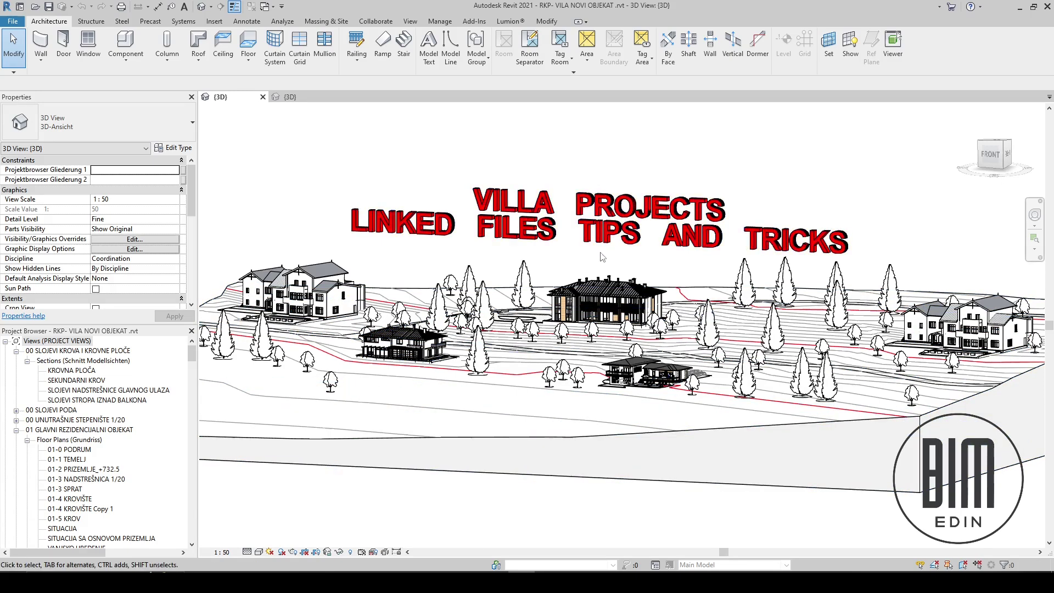
Examine the villa site model in 3D from several sides, ending close on the main residential building
{"action": "scroll", "coordinate": [603, 257], "scroll_direction": "down", "scroll_amount": 2}
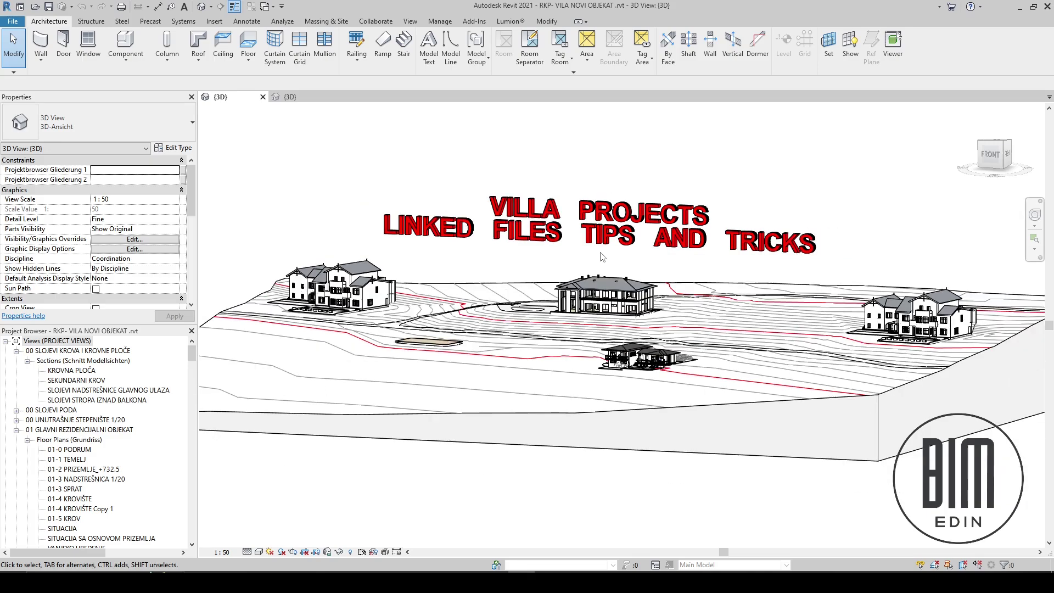
{"action": "middle_click_drag", "start_coordinate": [769, 448], "coordinate": [599, 490], "text": "shift"}
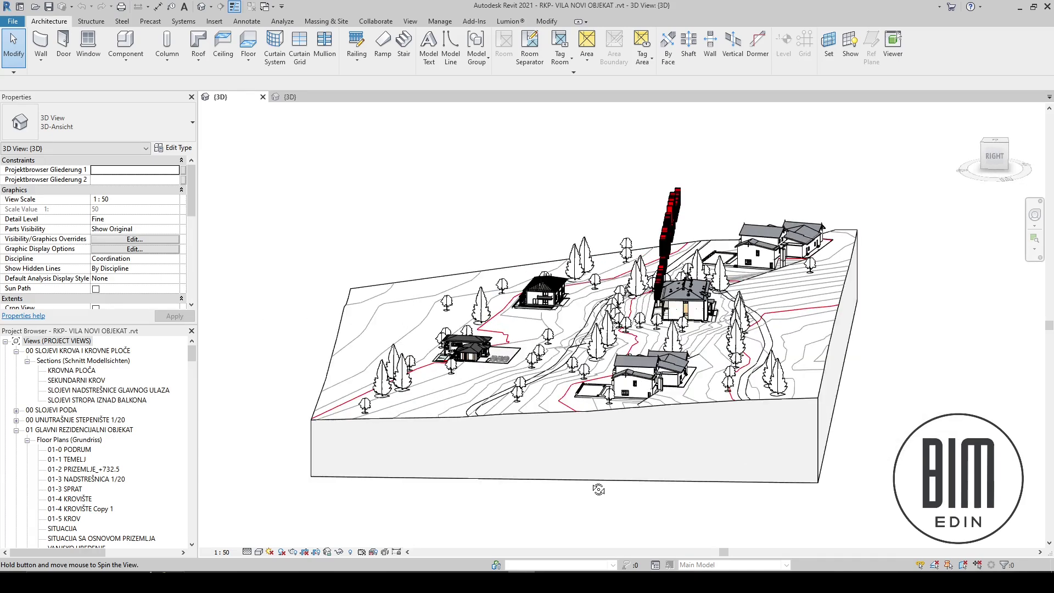
{"action": "middle_click_drag", "start_coordinate": [806, 459], "coordinate": [782, 459], "text": "shift"}
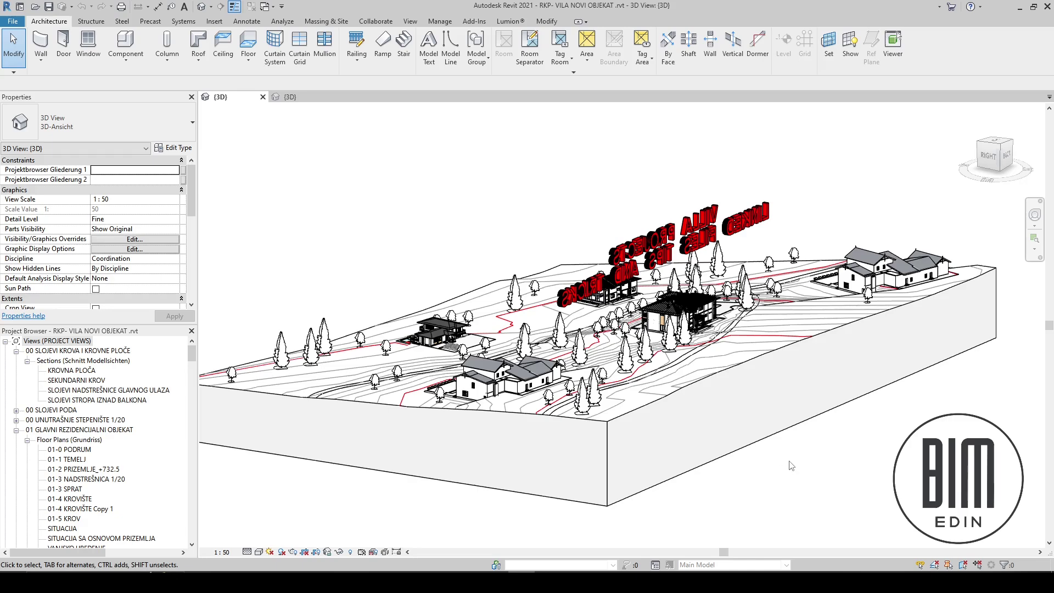
{"action": "middle_click_drag", "start_coordinate": [398, 519], "coordinate": [758, 511], "text": "shift"}
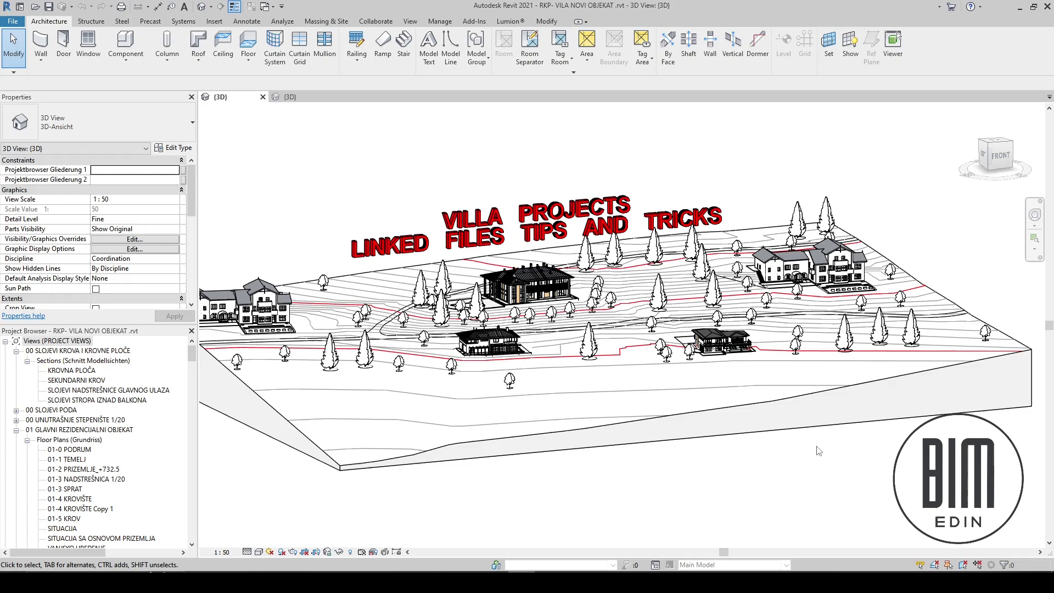
{"action": "scroll", "coordinate": [480, 315], "scroll_direction": "up", "scroll_amount": 3}
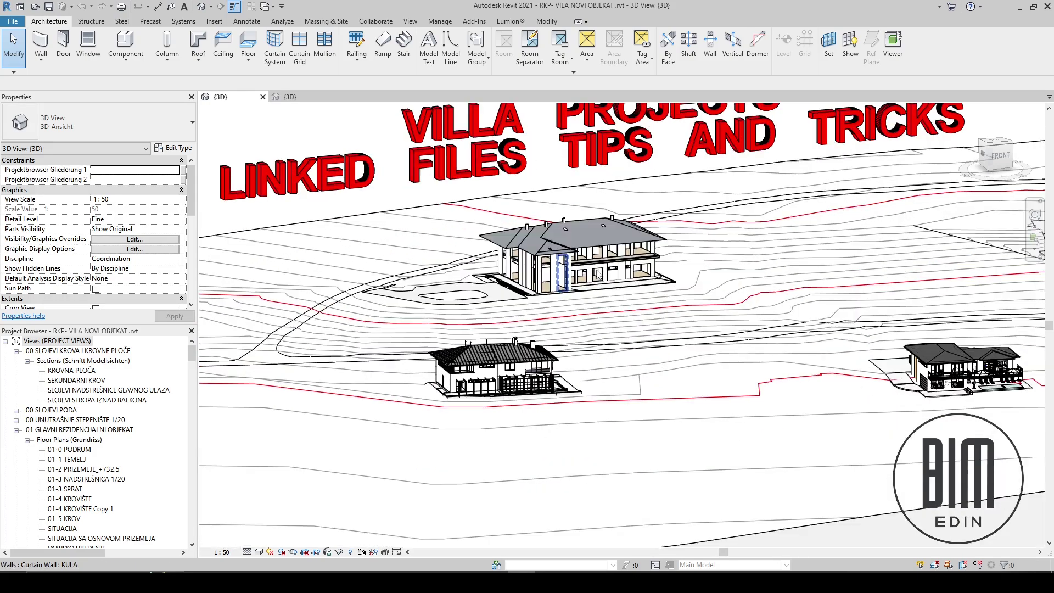
{"action": "scroll", "coordinate": [597, 277], "scroll_direction": "up", "scroll_amount": 3}
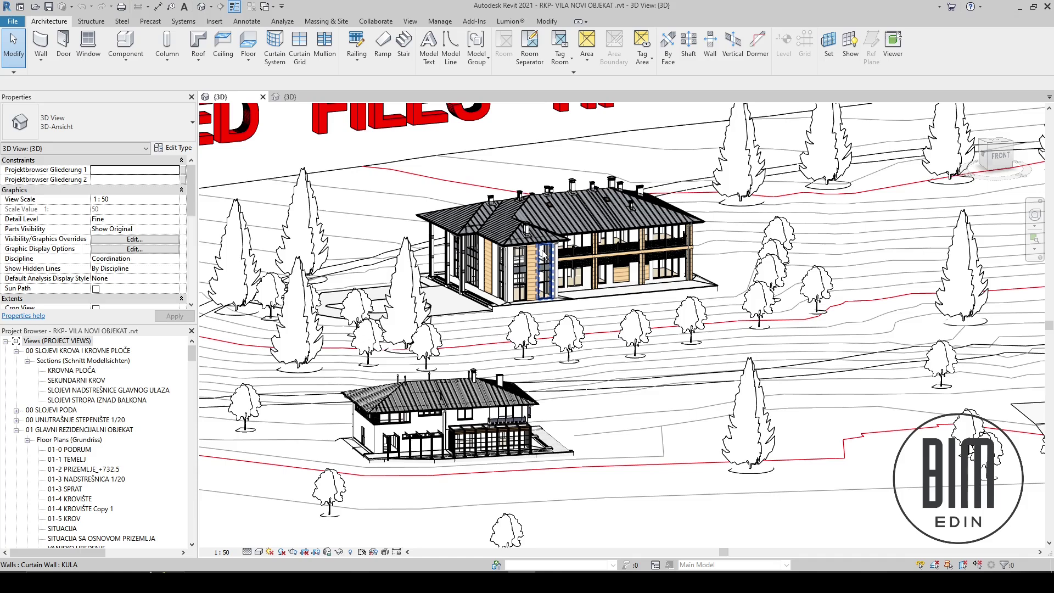
Open the 01-2 PRIZEMLJE_+732.5 floor plan and select the two-value spot elevation symbol in the hallway above the living room
{"action": "double_click", "coordinate": [83, 469]}
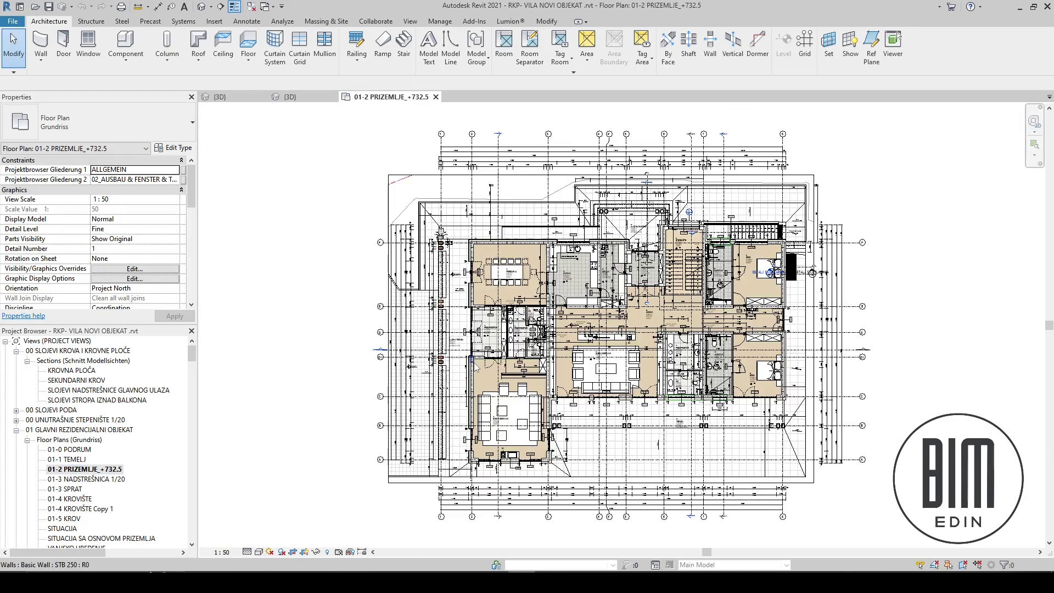
{"action": "scroll", "coordinate": [706, 325], "scroll_direction": "up", "scroll_amount": 8}
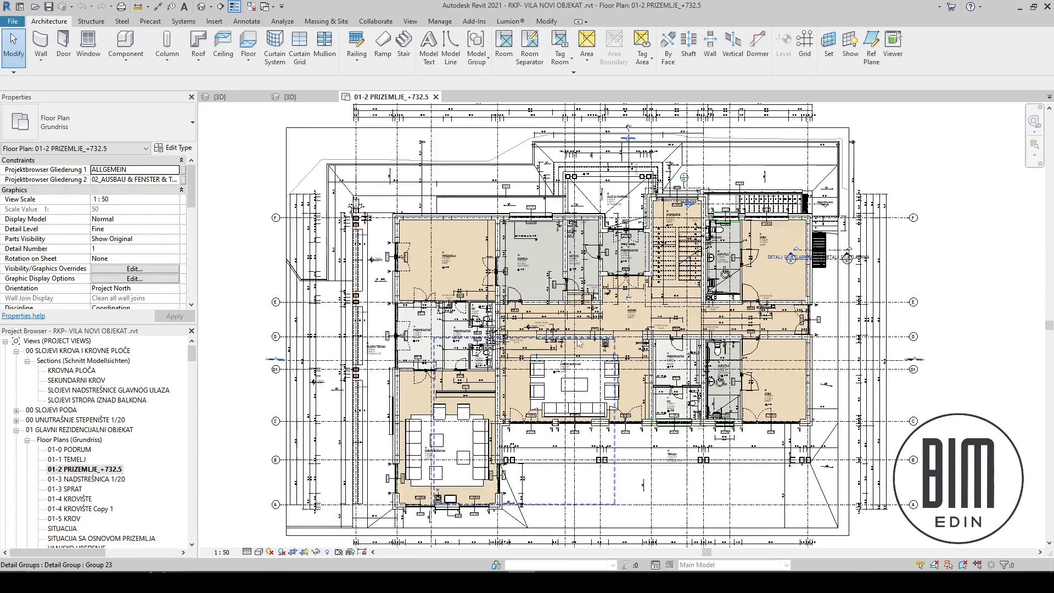
{"action": "scroll", "coordinate": [509, 326], "scroll_direction": "up", "scroll_amount": 10}
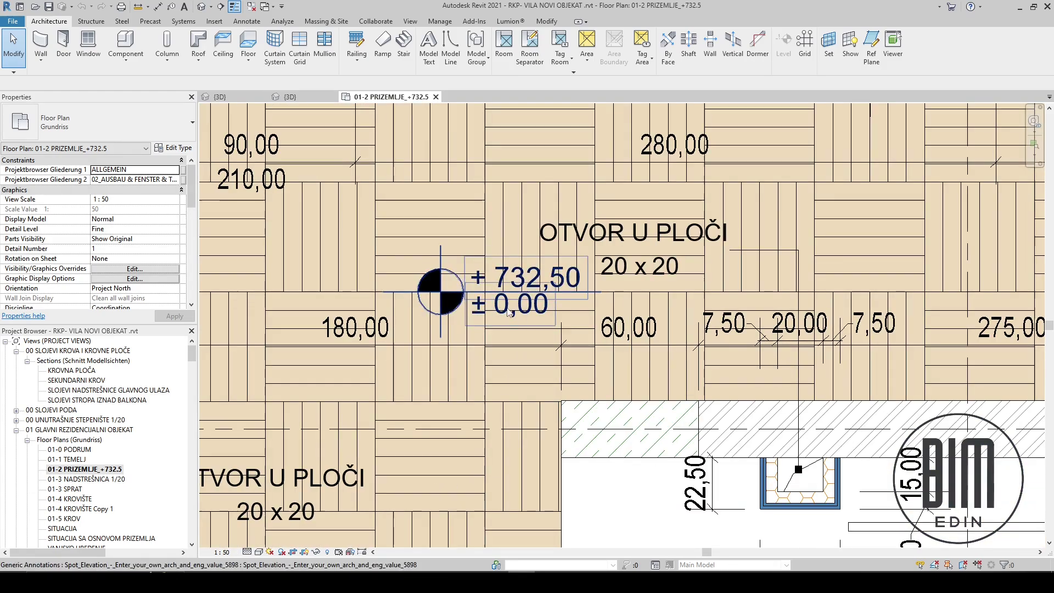
{"action": "scroll", "coordinate": [501, 316], "scroll_direction": "down", "scroll_amount": 6}
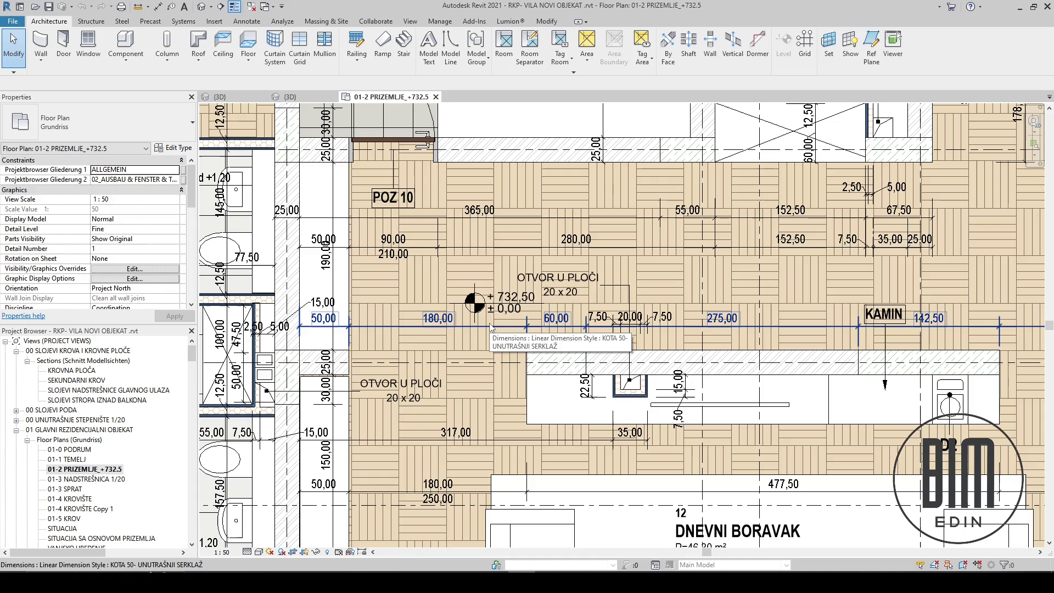
{"action": "scroll", "coordinate": [483, 310], "scroll_direction": "up", "scroll_amount": 2}
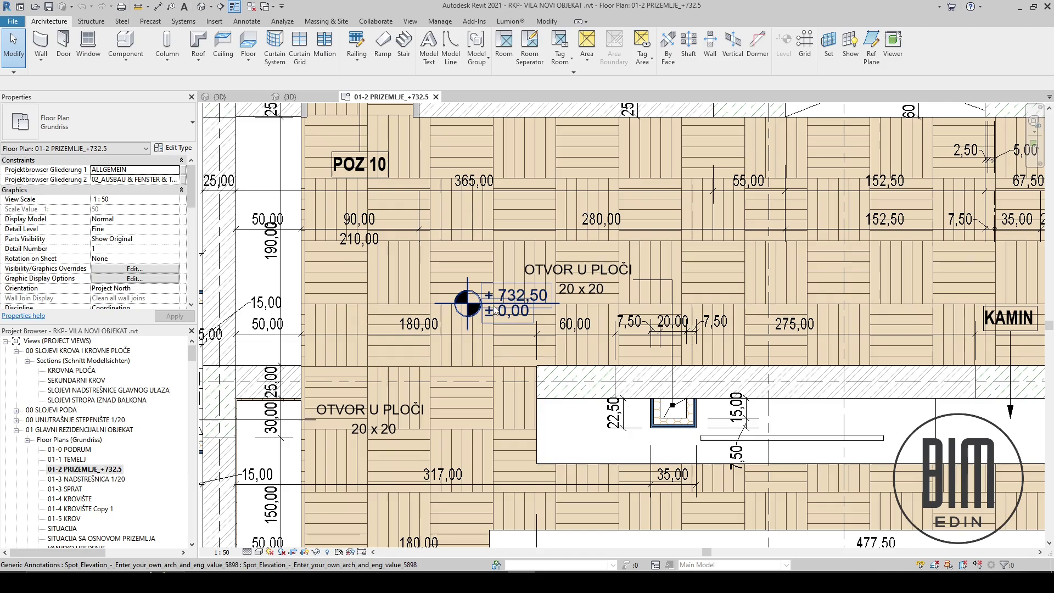
{"action": "left_click", "coordinate": [495, 311]}
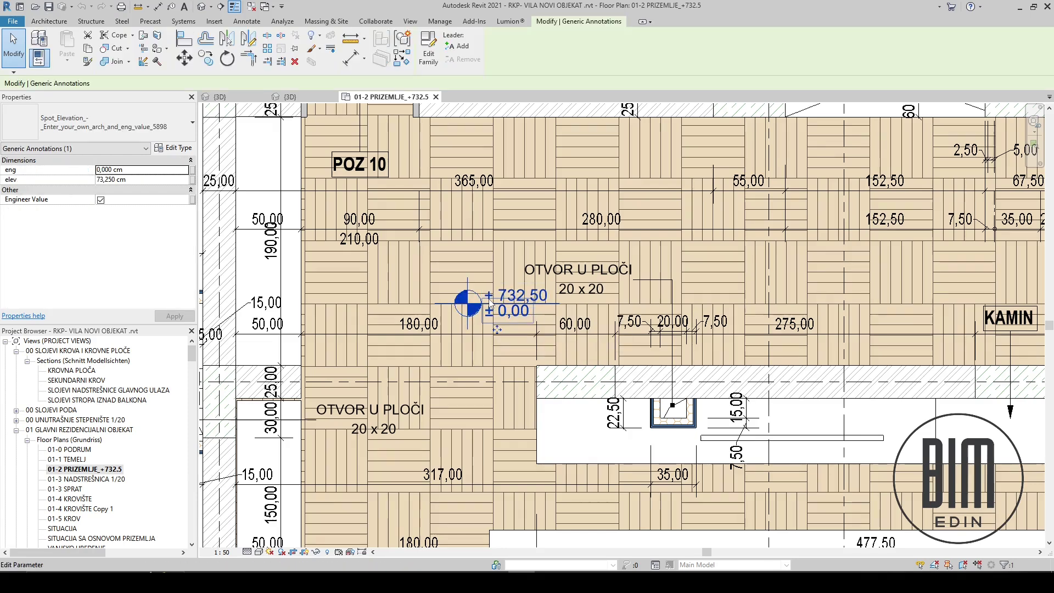
Inspect the absolute and relative elevation values of the selected spot elevation symbol in relation to the surrounding ground-floor rooms
{"action": "scroll", "coordinate": [490, 304], "scroll_direction": "up", "scroll_amount": 2}
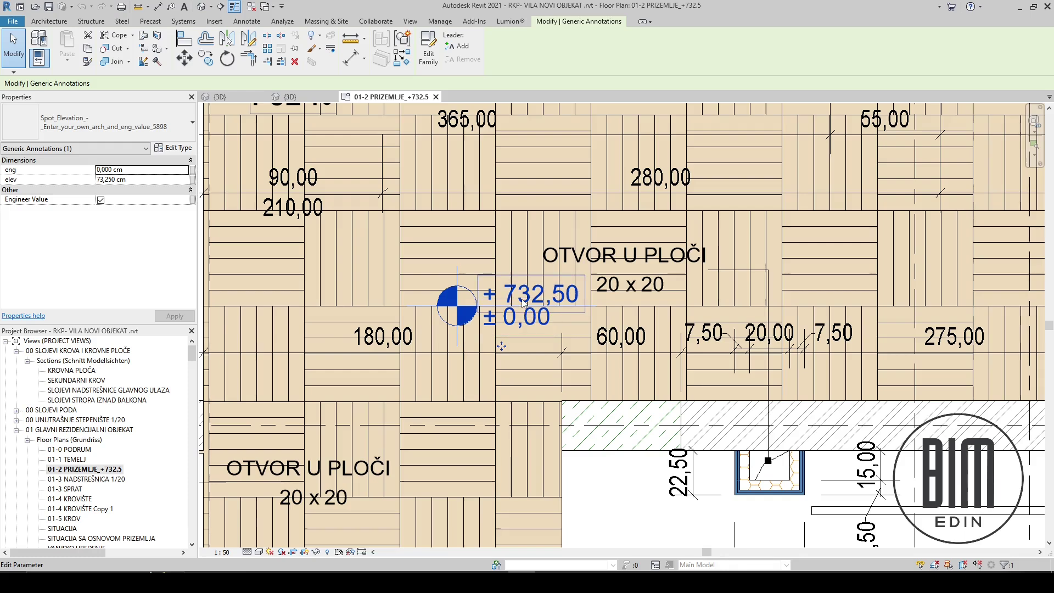
{"action": "scroll", "coordinate": [517, 305], "scroll_direction": "up", "scroll_amount": 2}
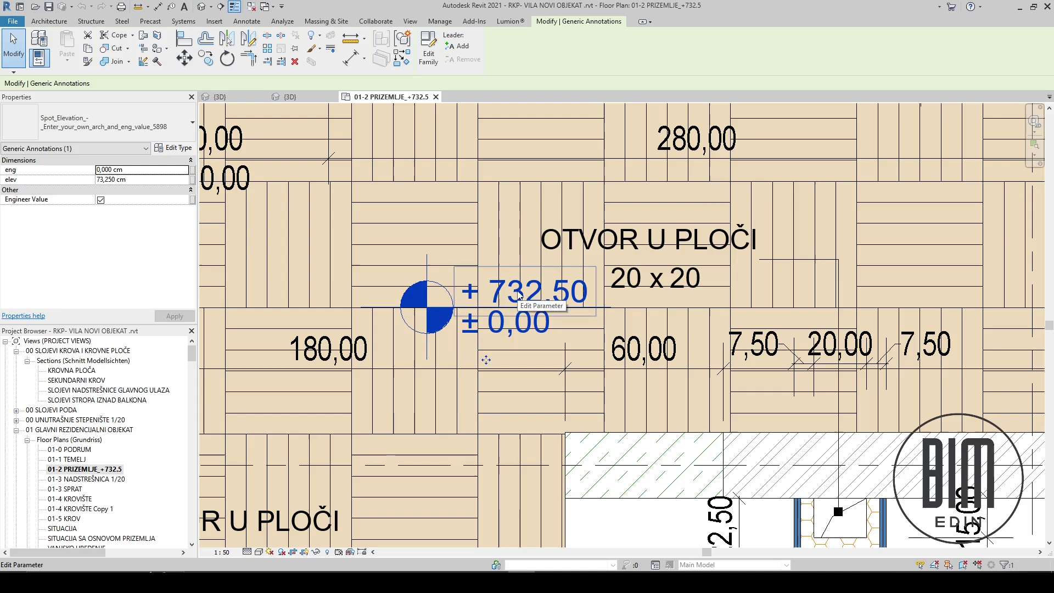
{"action": "scroll", "coordinate": [519, 297], "scroll_direction": "down", "scroll_amount": 5}
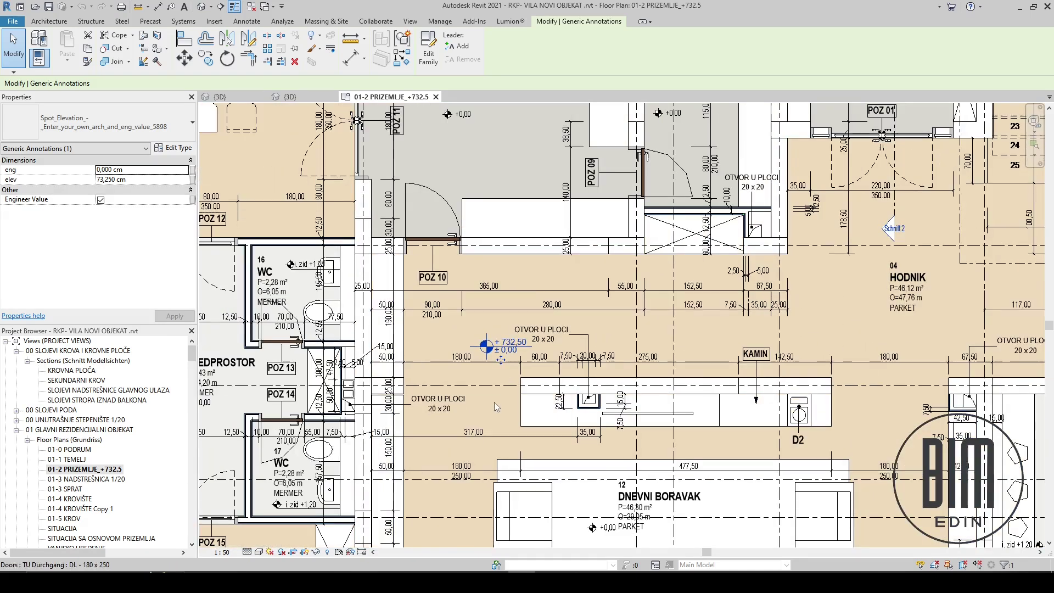
{"action": "scroll", "coordinate": [508, 351], "scroll_direction": "down", "scroll_amount": 4}
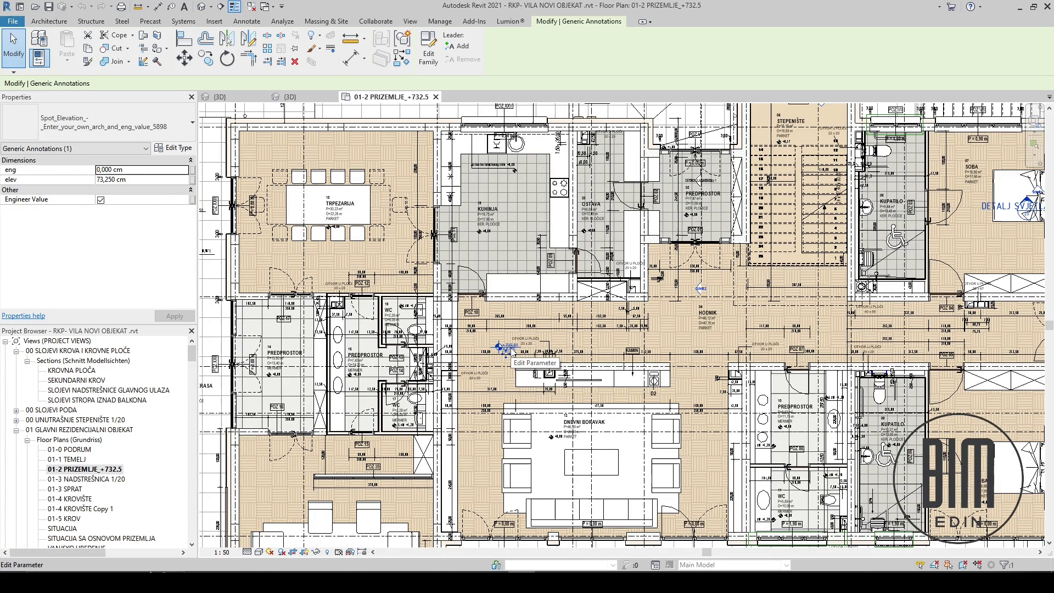
{"action": "scroll", "coordinate": [508, 352], "scroll_direction": "up", "scroll_amount": 5}
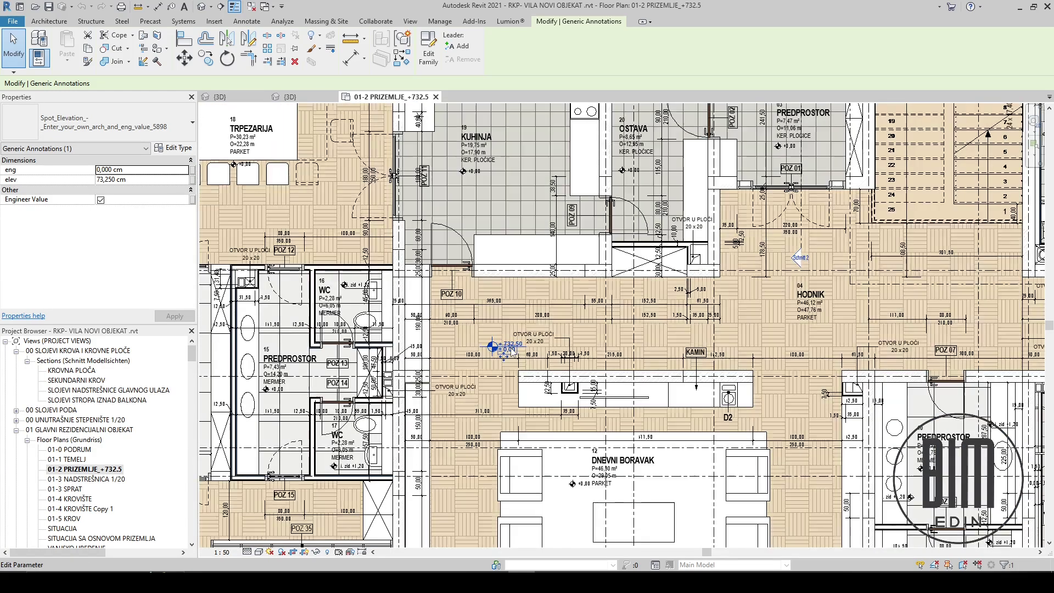
{"action": "scroll", "coordinate": [512, 351], "scroll_direction": "up", "scroll_amount": 5}
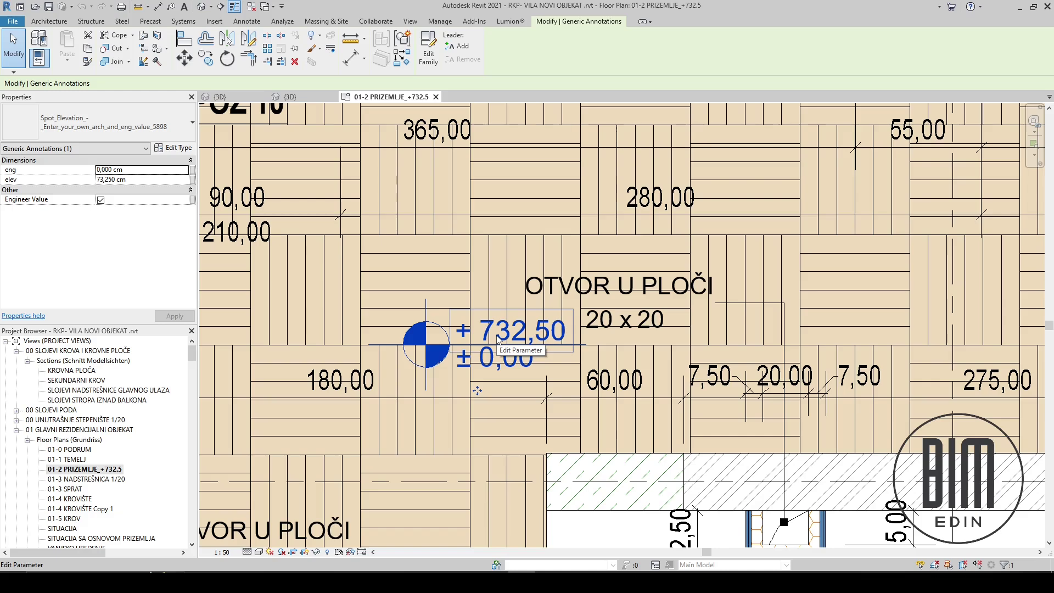
{"action": "scroll", "coordinate": [547, 340], "scroll_direction": "down", "scroll_amount": 6}
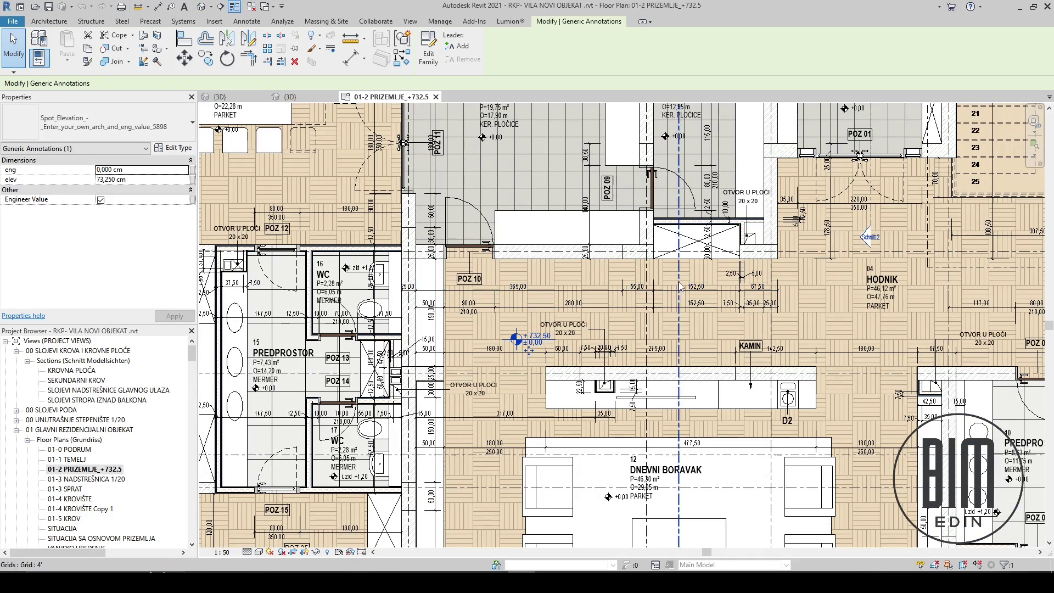
{"action": "left_click", "coordinate": [680, 276]}
{"action": "right_click", "coordinate": [680, 277]}
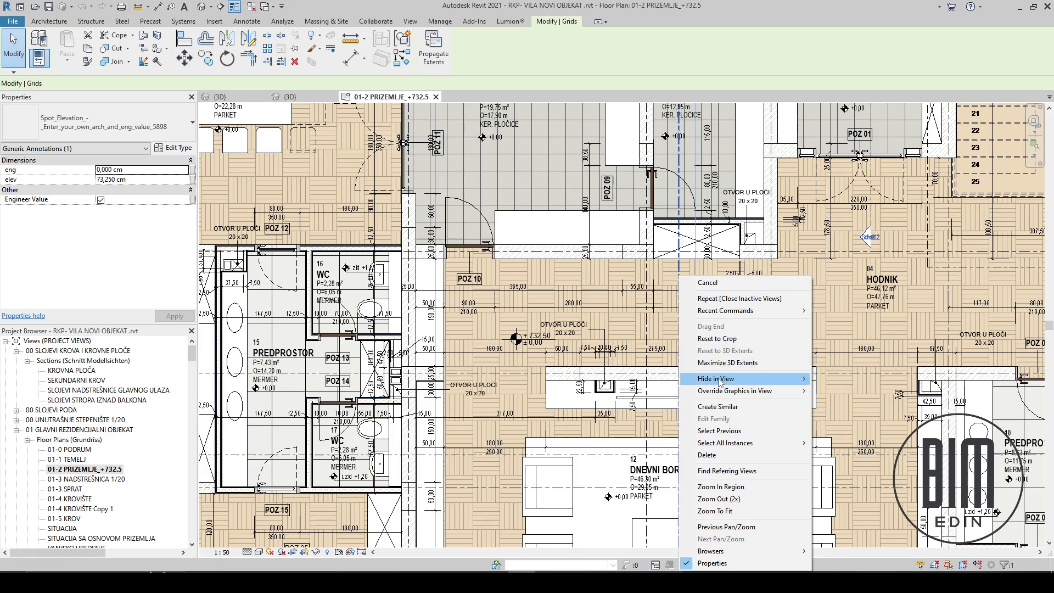
{"action": "mouse_move", "coordinate": [719, 382]}
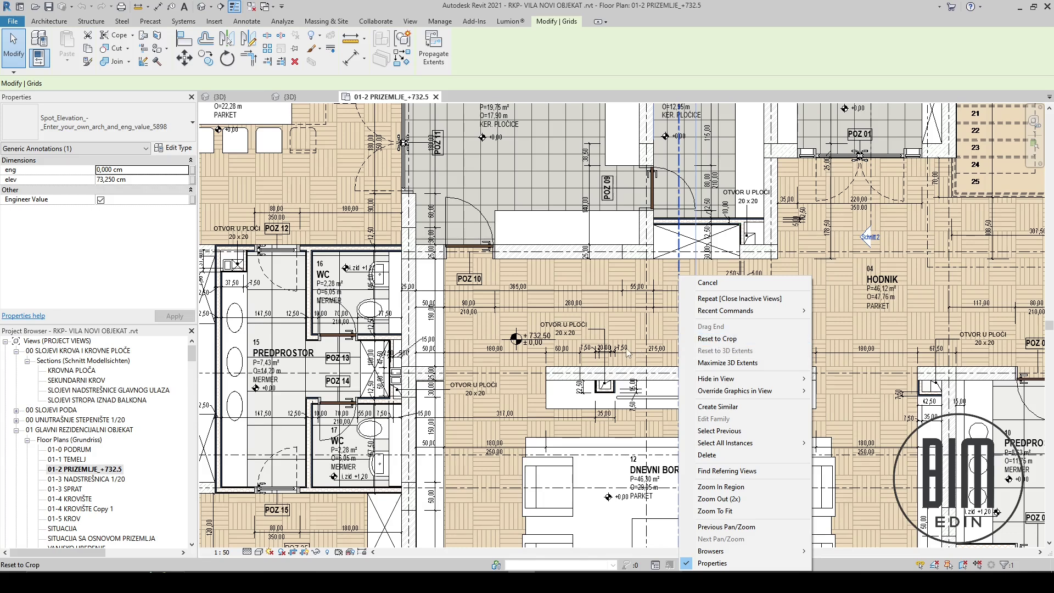
{"action": "left_click", "coordinate": [615, 334]}
Open the section 01-1 PRESJEK 1-1 and examine the label of the 01-2 PRIZEMLJE_+732.5 level
{"action": "scroll", "coordinate": [86, 480], "scroll_direction": "down", "scroll_amount": 5}
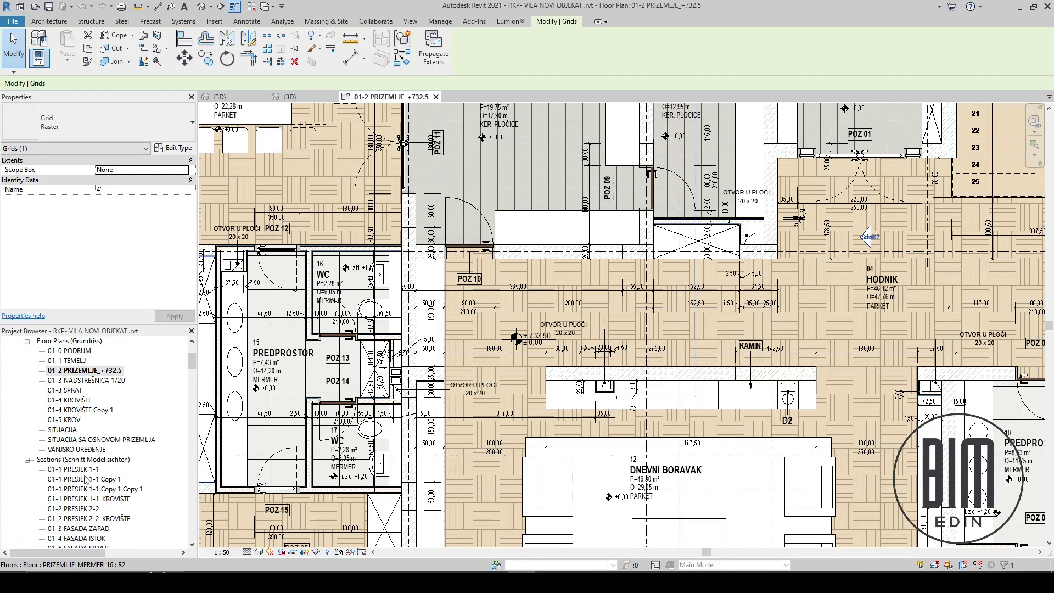
{"action": "left_click", "coordinate": [75, 440]}
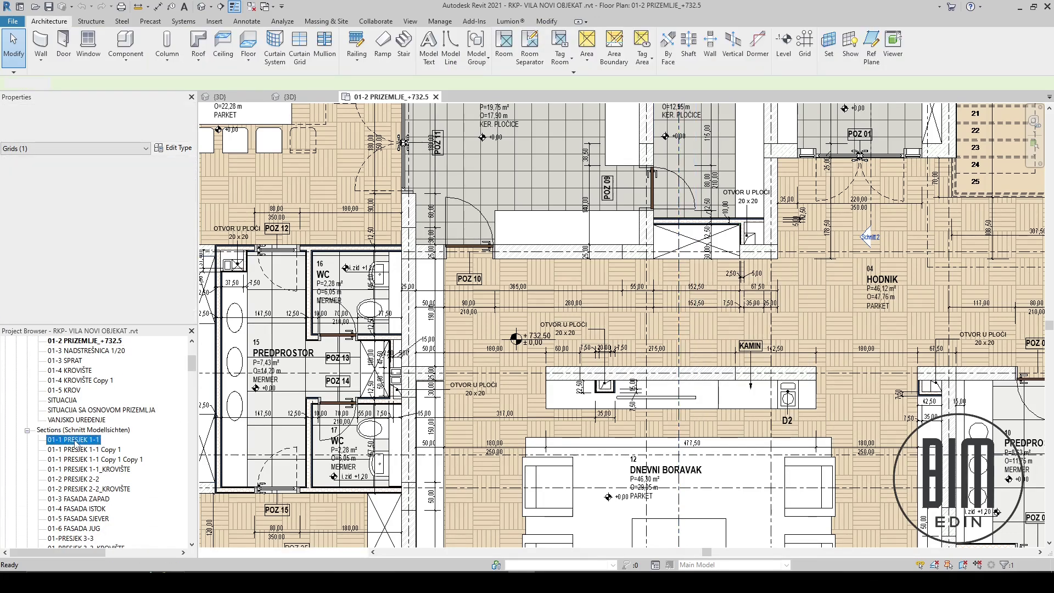
{"action": "double_click", "coordinate": [75, 440]}
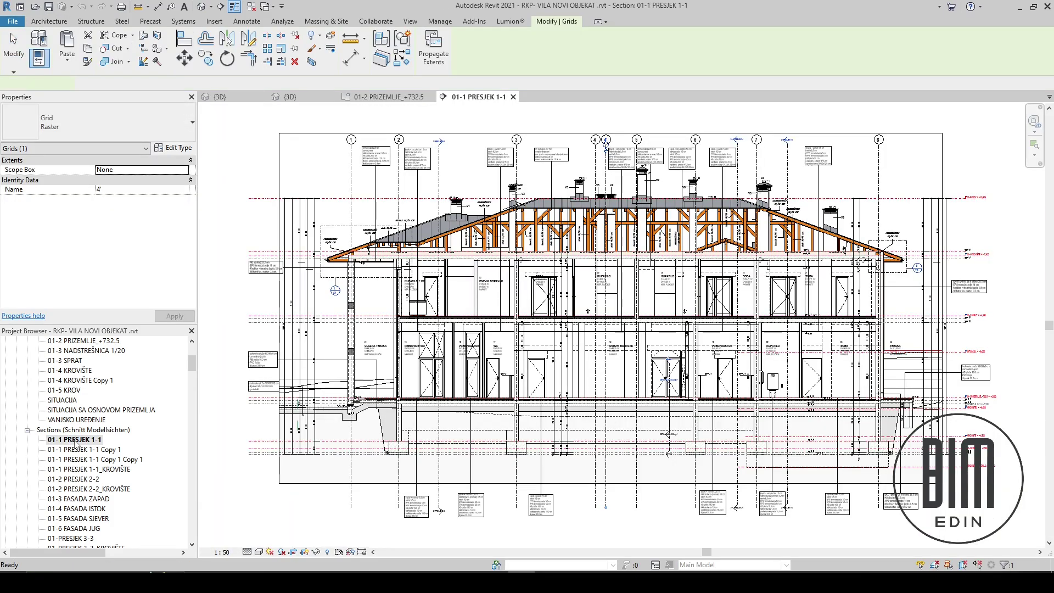
{"action": "scroll", "coordinate": [905, 325], "scroll_direction": "up", "scroll_amount": 10}
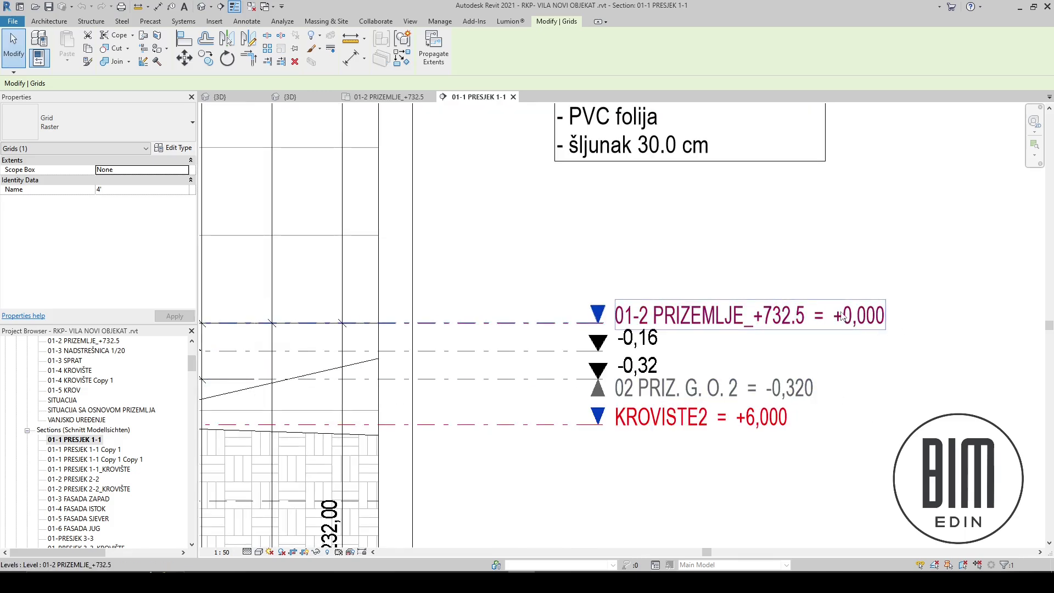
{"action": "scroll", "coordinate": [588, 325], "scroll_direction": "up", "scroll_amount": 1}
{"action": "scroll", "coordinate": [588, 326], "scroll_direction": "up", "scroll_amount": 1}
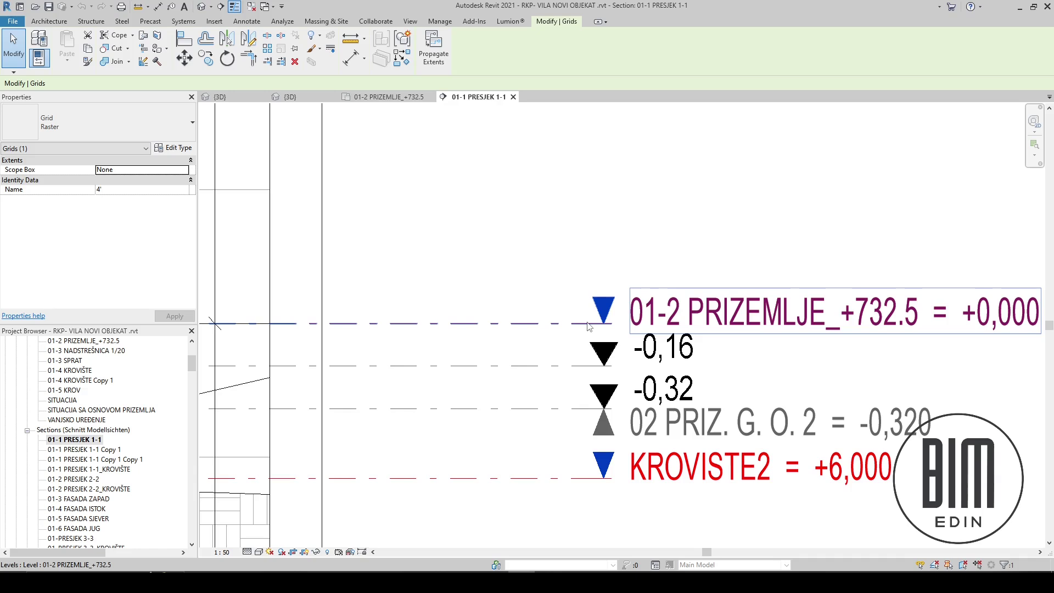
{"action": "scroll", "coordinate": [589, 326], "scroll_direction": "down", "scroll_amount": 1}
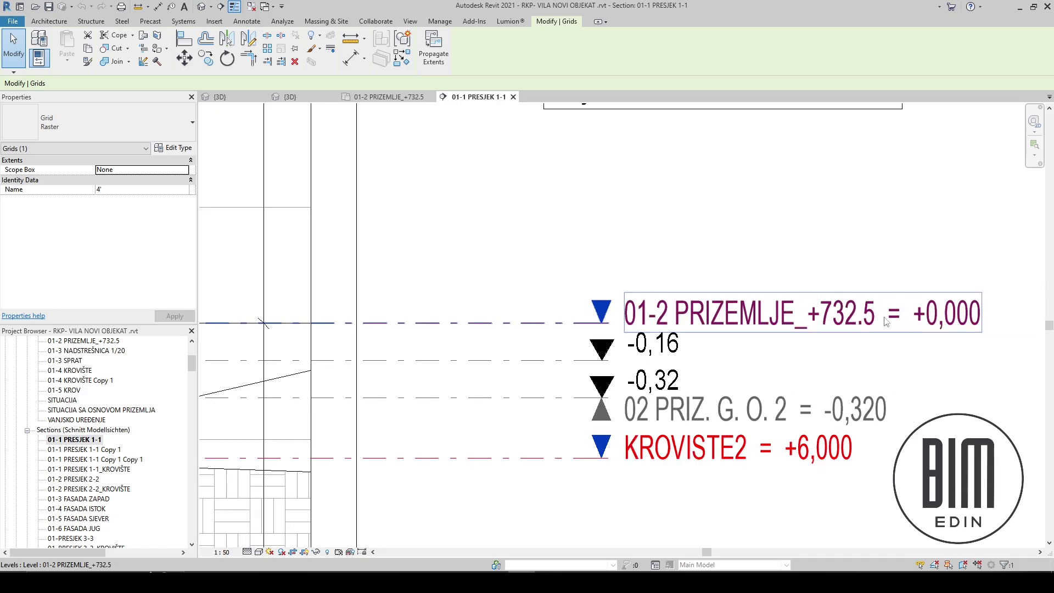
{"action": "scroll", "coordinate": [943, 325], "scroll_direction": "up", "scroll_amount": 1}
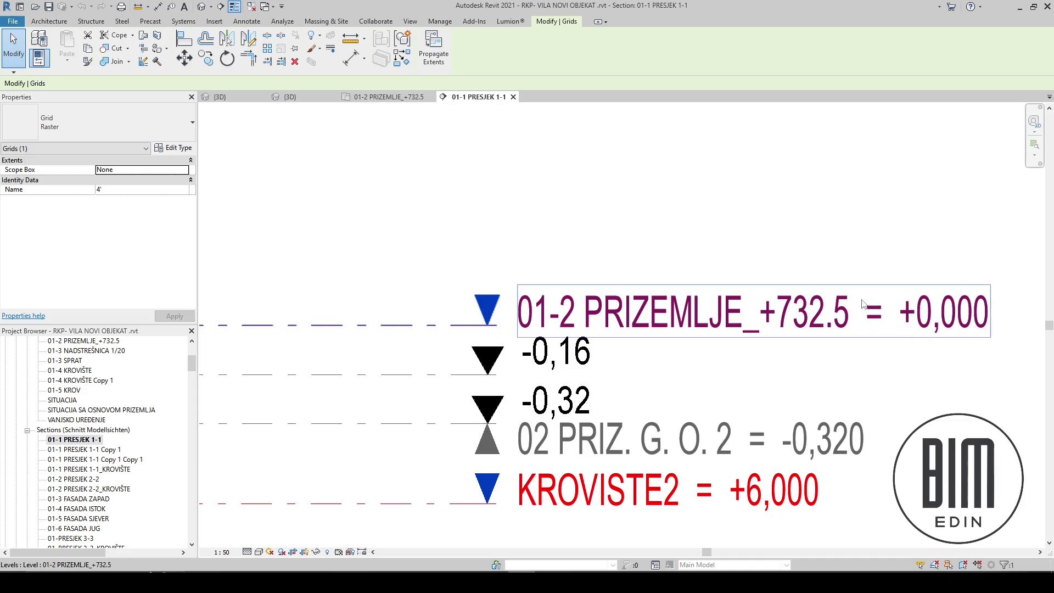
{"action": "scroll", "coordinate": [863, 305], "scroll_direction": "down", "scroll_amount": 2}
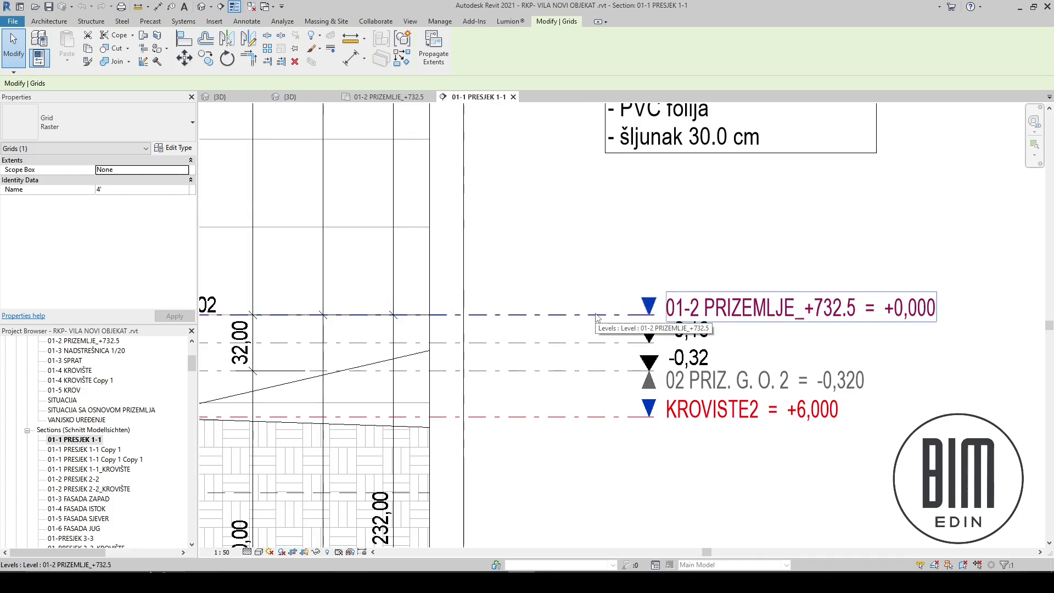
Select the 01-2 PRIZEMLJE_+732.5 level and inspect its type properties, including the elevation base and symbol, without changing them
{"action": "left_click", "coordinate": [596, 316]}
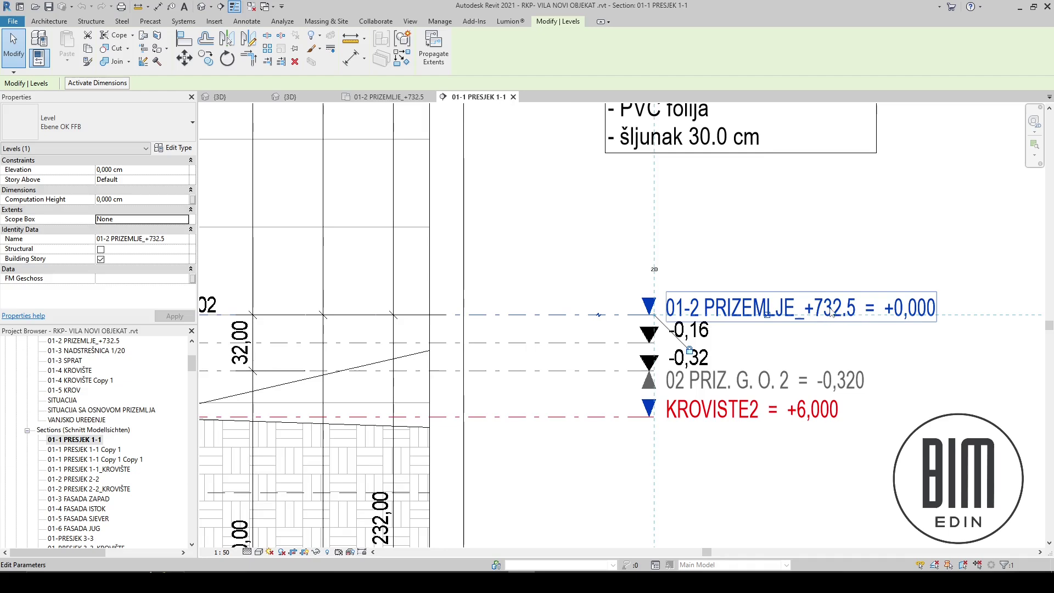
{"action": "scroll", "coordinate": [837, 308], "scroll_direction": "up", "scroll_amount": 3}
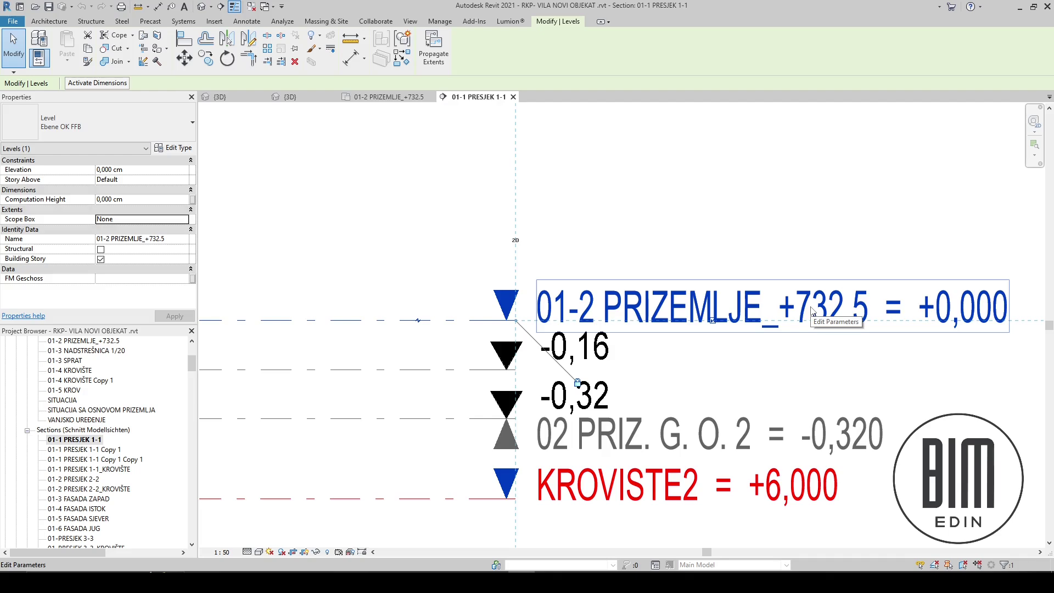
{"action": "scroll", "coordinate": [812, 310], "scroll_direction": "down", "scroll_amount": 5}
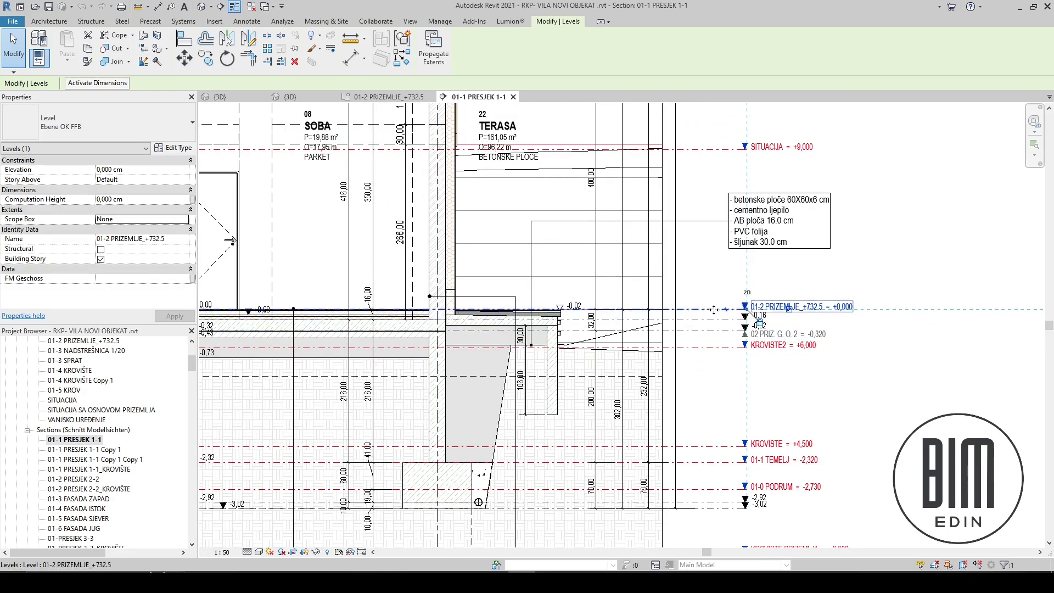
{"action": "scroll", "coordinate": [714, 309], "scroll_direction": "up", "scroll_amount": 4}
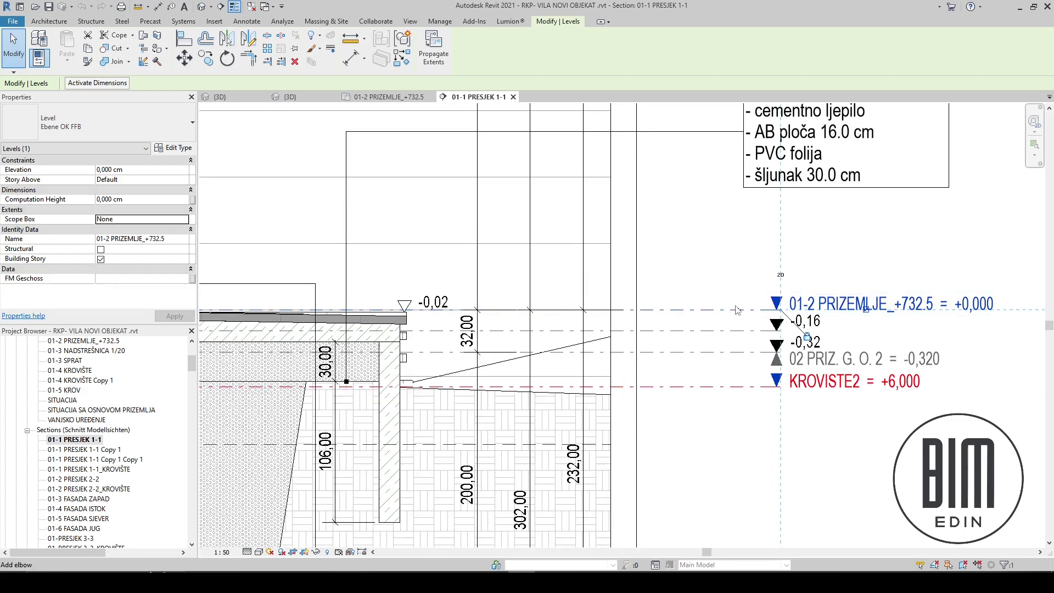
{"action": "scroll", "coordinate": [889, 305], "scroll_direction": "up", "scroll_amount": 3}
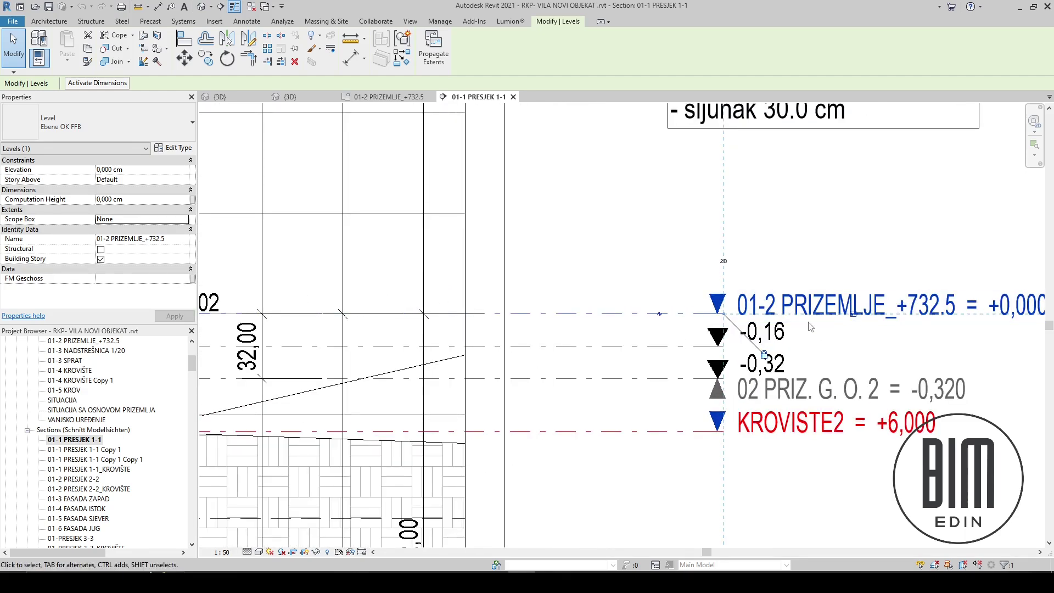
{"action": "left_click", "coordinate": [173, 148]}
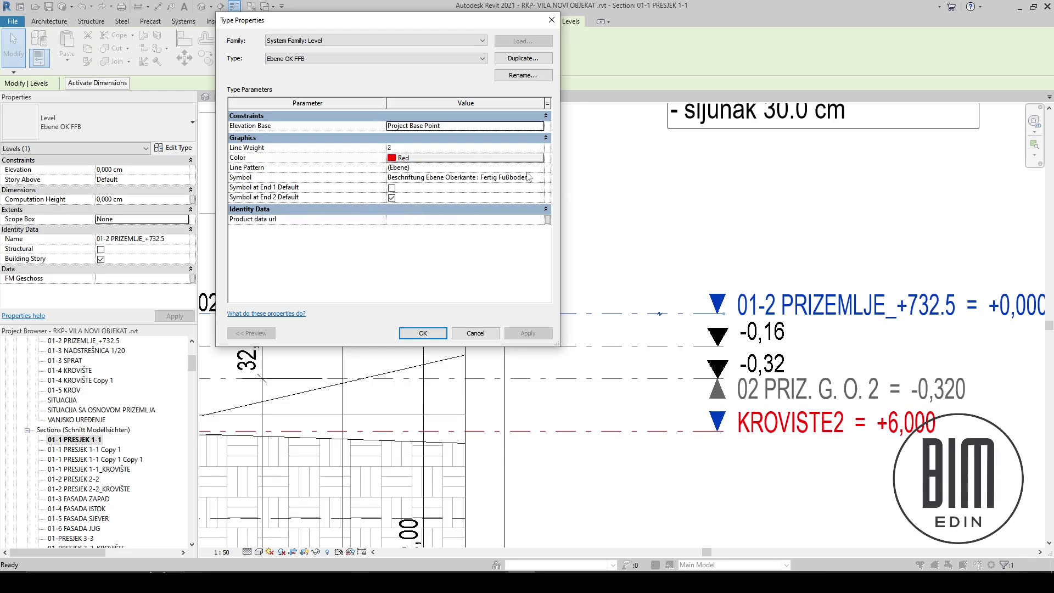
{"action": "left_click", "coordinate": [552, 19]}
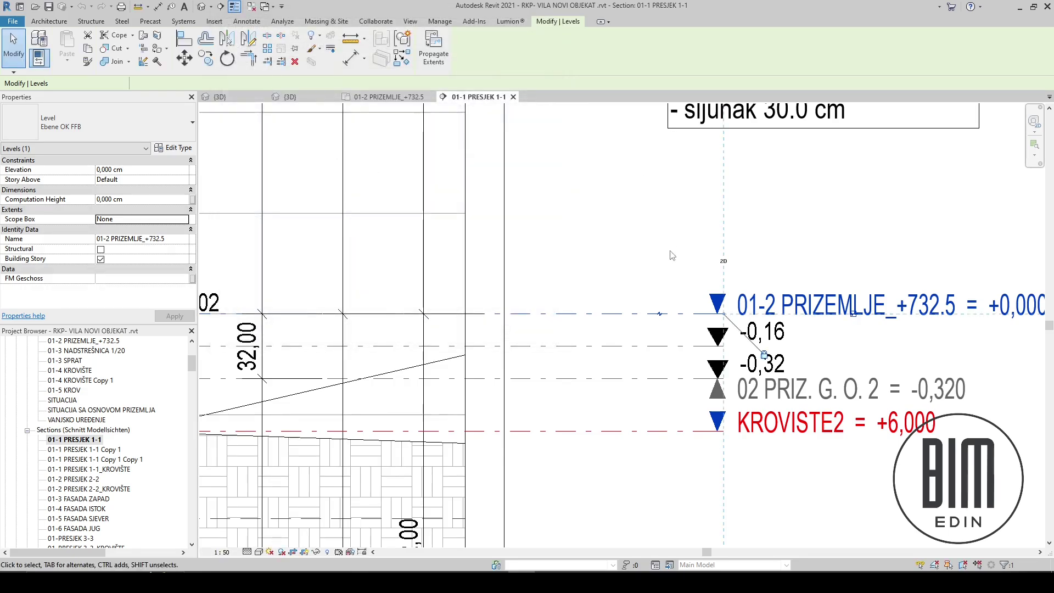
Select the +0,00 spot elevation at the ground-floor door and review its type's elevation base and available symbols without changing them
{"action": "scroll", "coordinate": [672, 259], "scroll_direction": "down", "scroll_amount": 6}
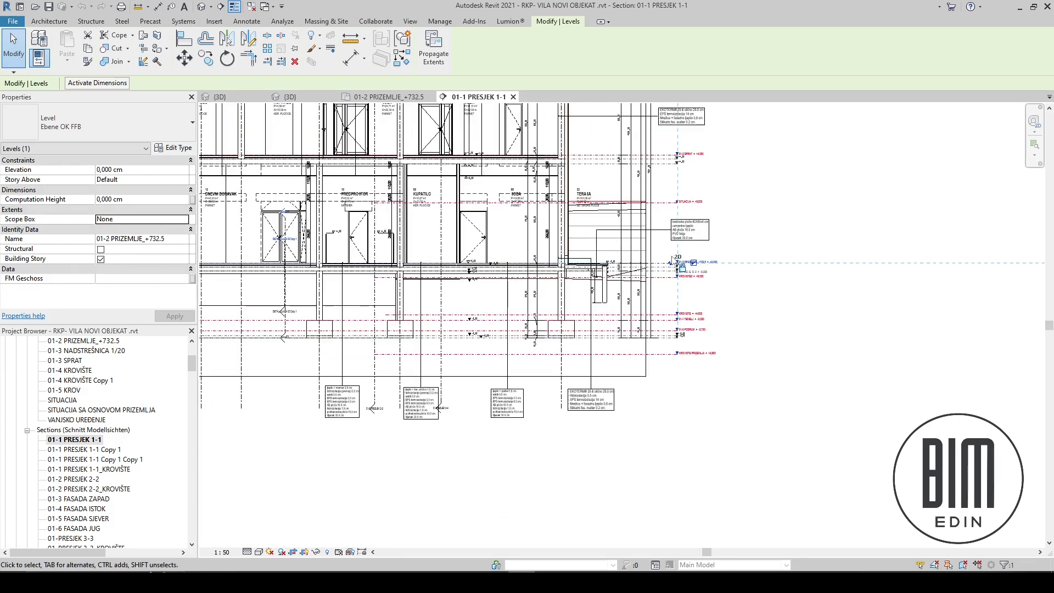
{"action": "scroll", "coordinate": [363, 265], "scroll_direction": "up", "scroll_amount": 5}
{"action": "scroll", "coordinate": [497, 261], "scroll_direction": "up", "scroll_amount": 2}
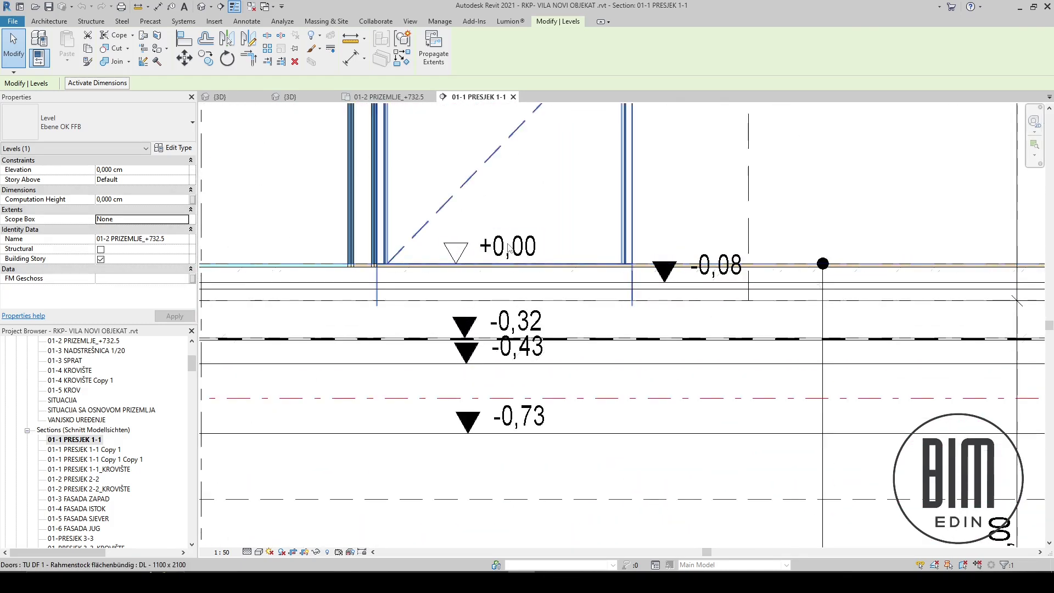
{"action": "left_click", "coordinate": [498, 252]}
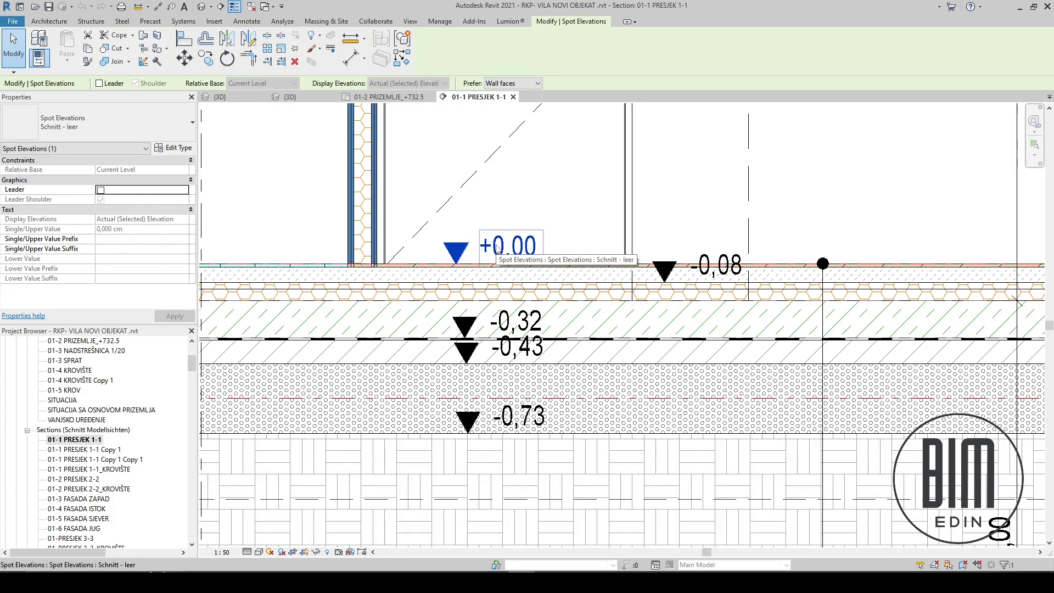
{"action": "left_click", "coordinate": [173, 148]}
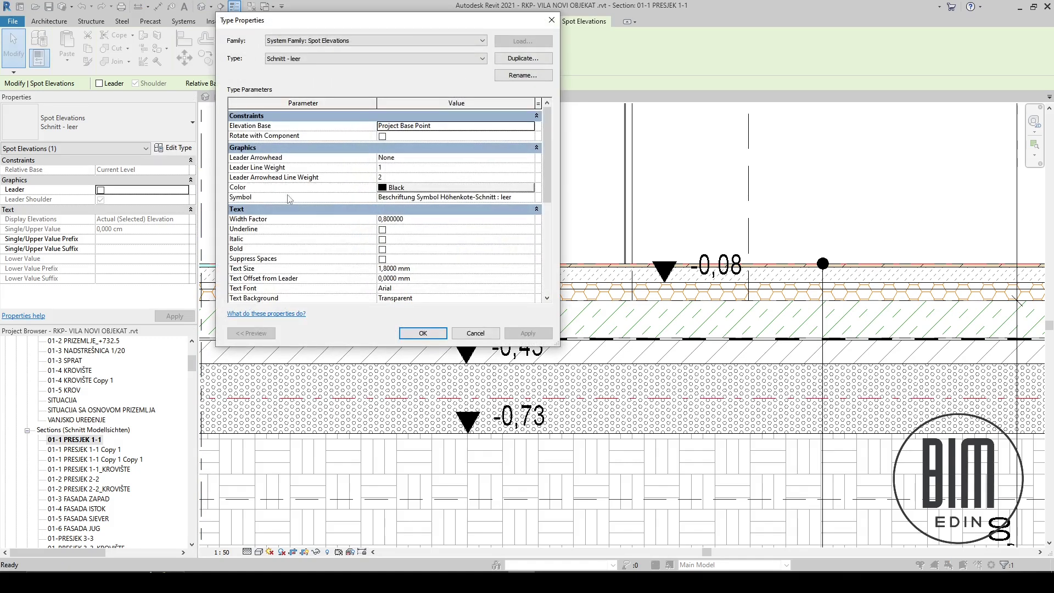
{"action": "left_click", "coordinate": [522, 198]}
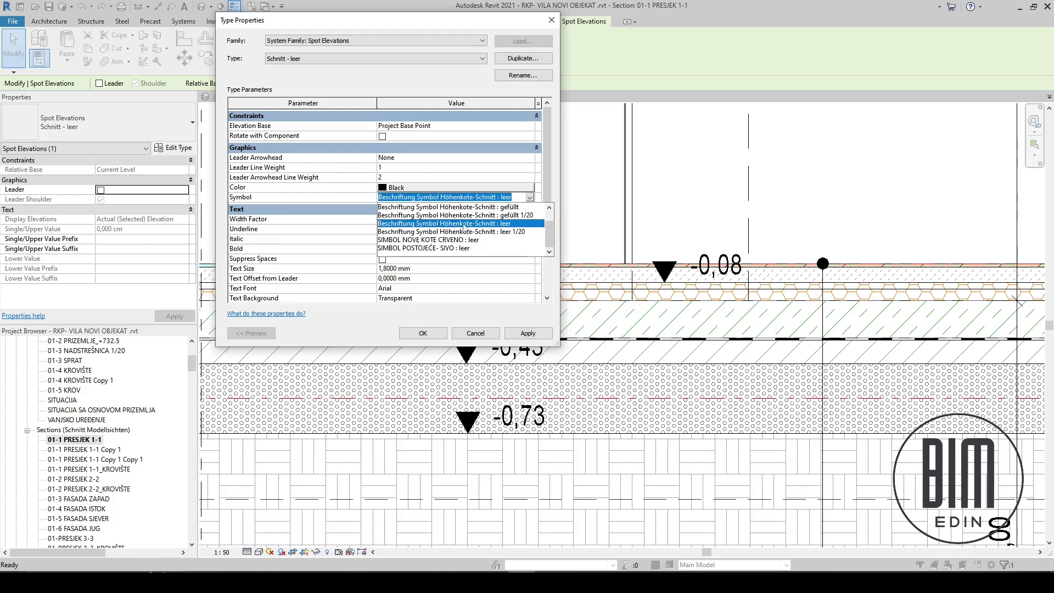
{"action": "left_click", "coordinate": [552, 20]}
{"action": "left_click", "coordinate": [552, 20]}
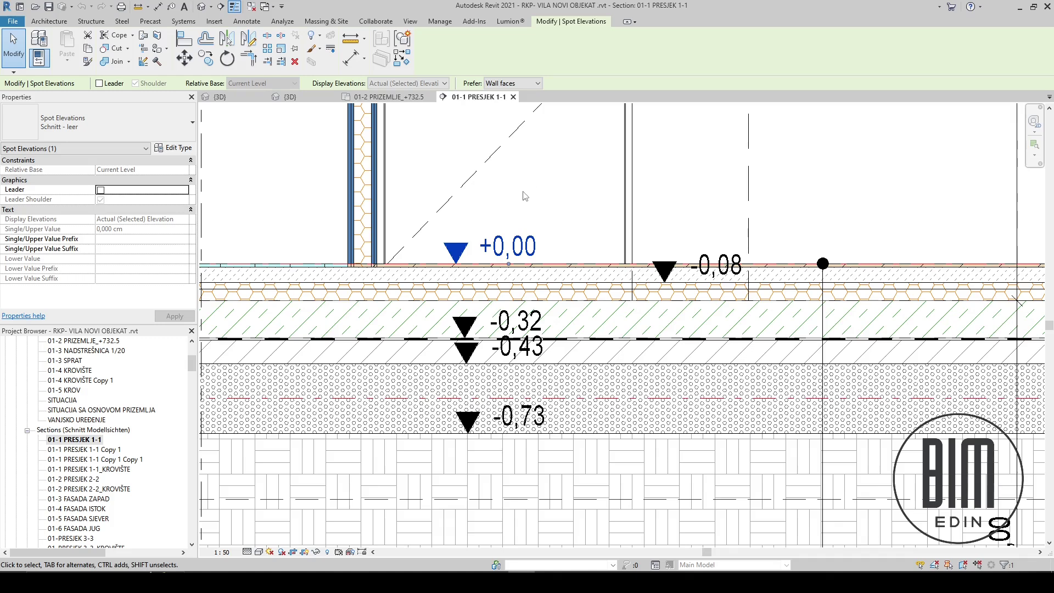
Look over the whole section, then open the default 3D view and examine the complete villa site from another angle
{"action": "scroll", "coordinate": [546, 236], "scroll_direction": "down", "scroll_amount": 5}
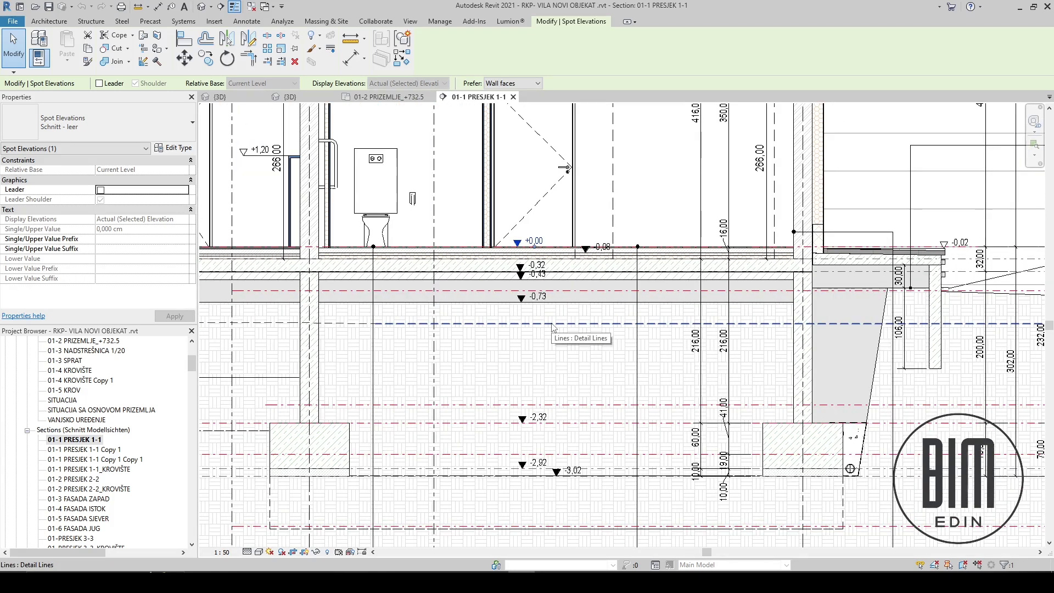
{"action": "scroll", "coordinate": [556, 349], "scroll_direction": "down", "scroll_amount": 2}
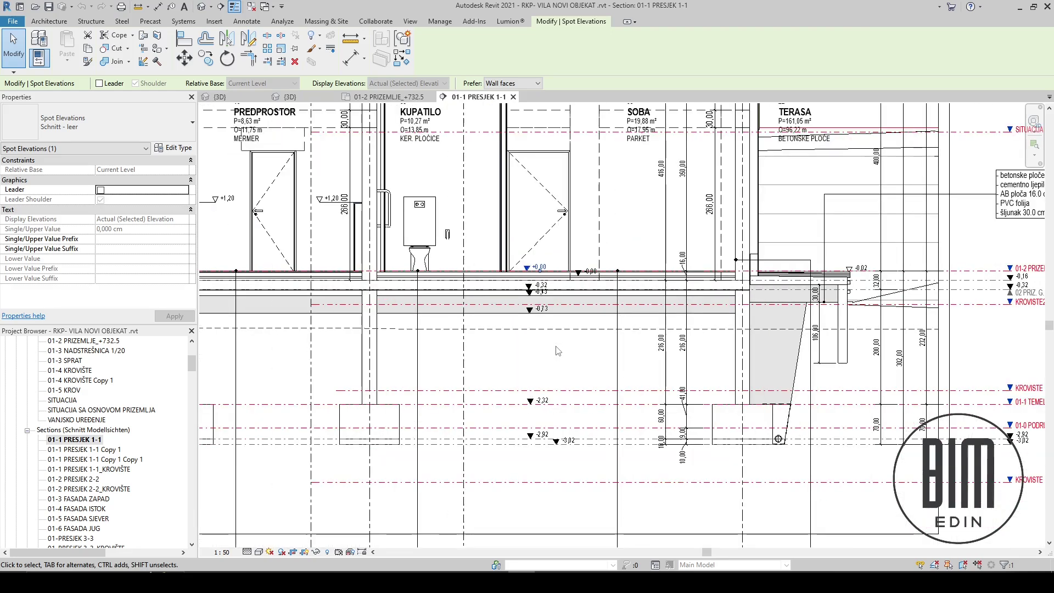
{"action": "scroll", "coordinate": [558, 351], "scroll_direction": "down", "scroll_amount": 5}
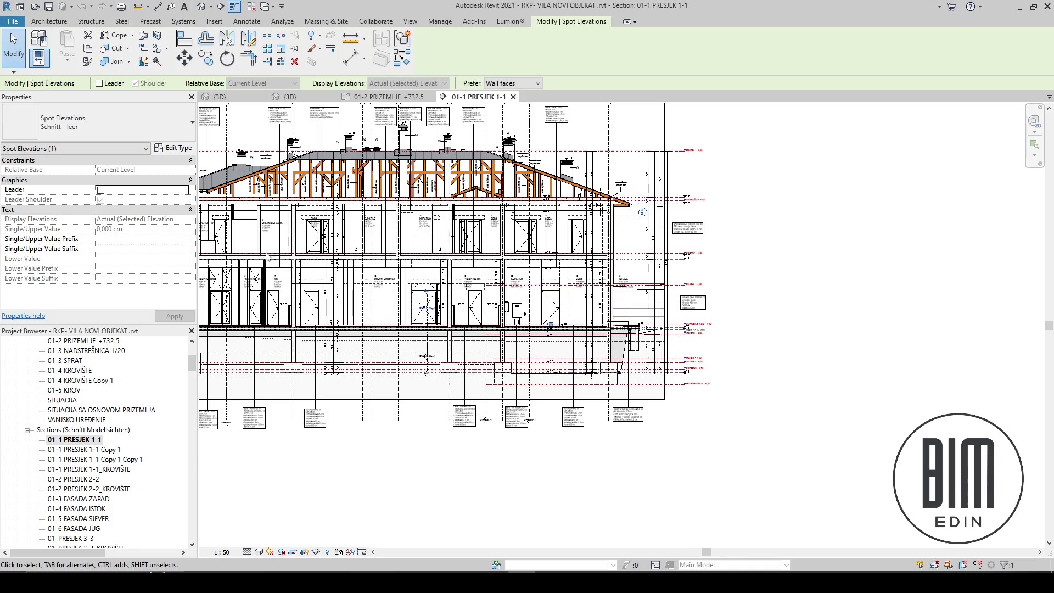
{"action": "left_click", "coordinate": [203, 7]}
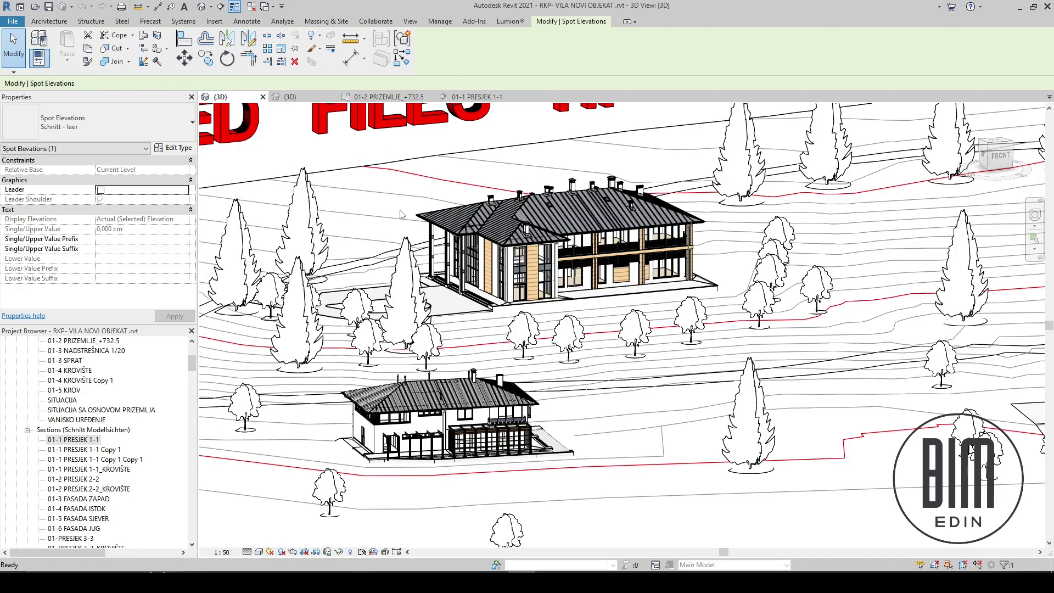
{"action": "key", "text": "Escape"}
{"action": "scroll", "coordinate": [488, 302], "scroll_direction": "down", "scroll_amount": 4}
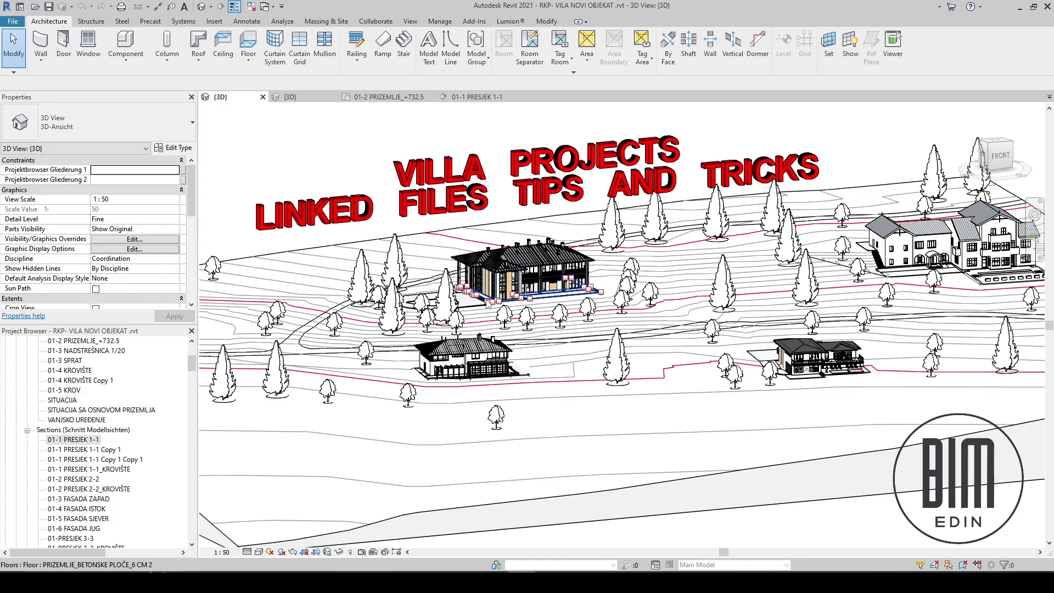
{"action": "scroll", "coordinate": [488, 304], "scroll_direction": "down", "scroll_amount": 5}
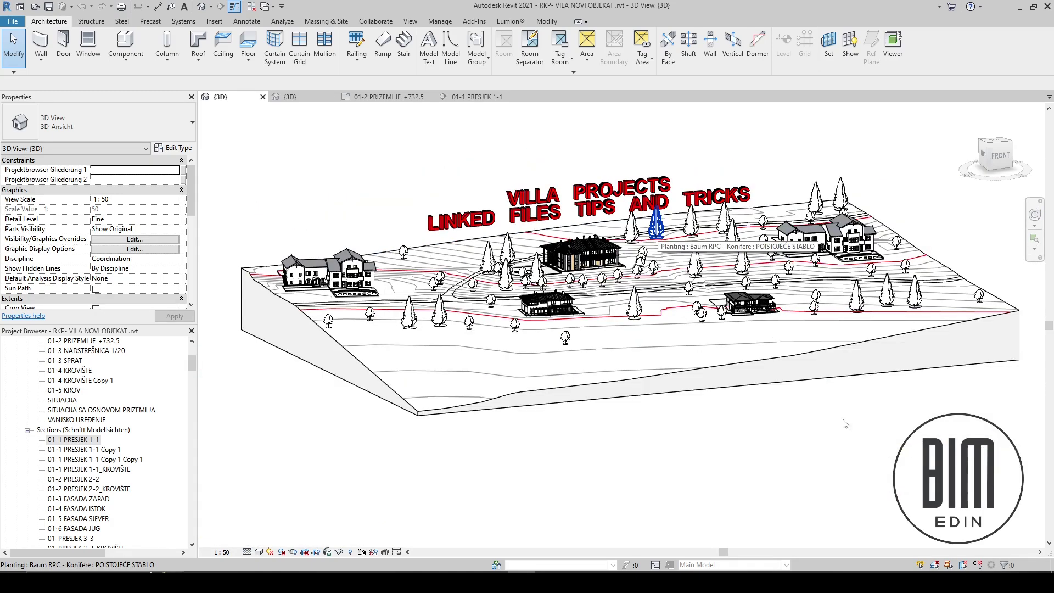
{"action": "middle_click_drag", "start_coordinate": [854, 434], "coordinate": [734, 447], "text": "shift"}
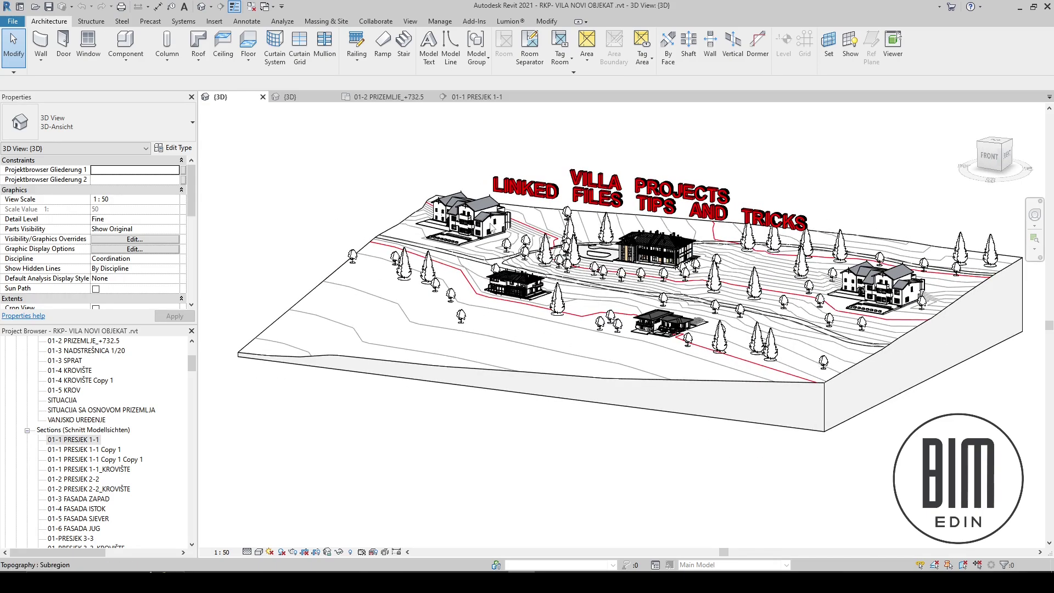
Examine the white gabled villa in the far corner of the site and its PBP 10 cm floor
{"action": "scroll", "coordinate": [492, 229], "scroll_direction": "up", "scroll_amount": 3}
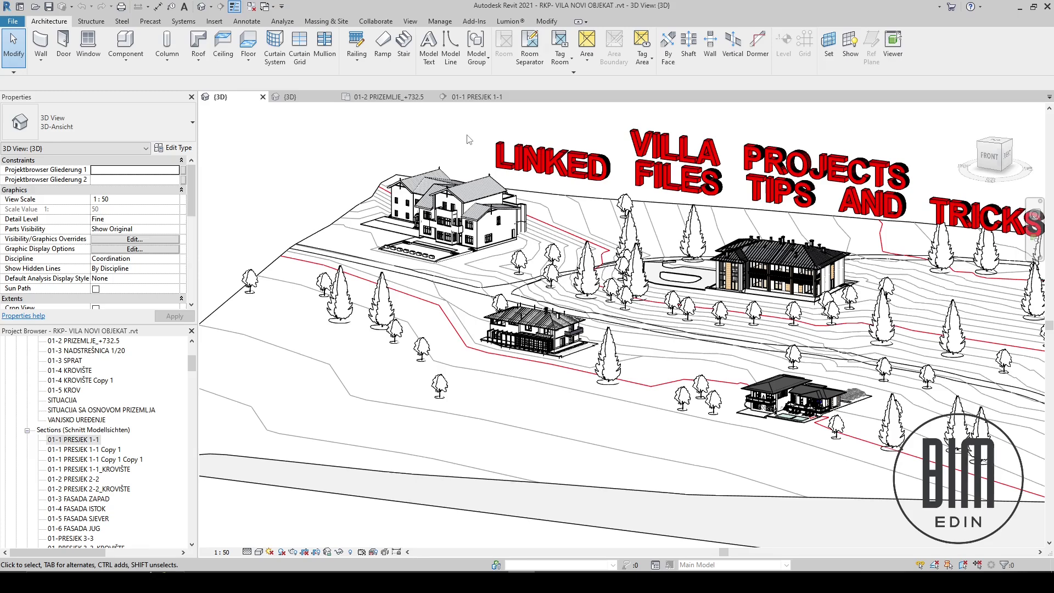
{"action": "left_click", "coordinate": [410, 250]}
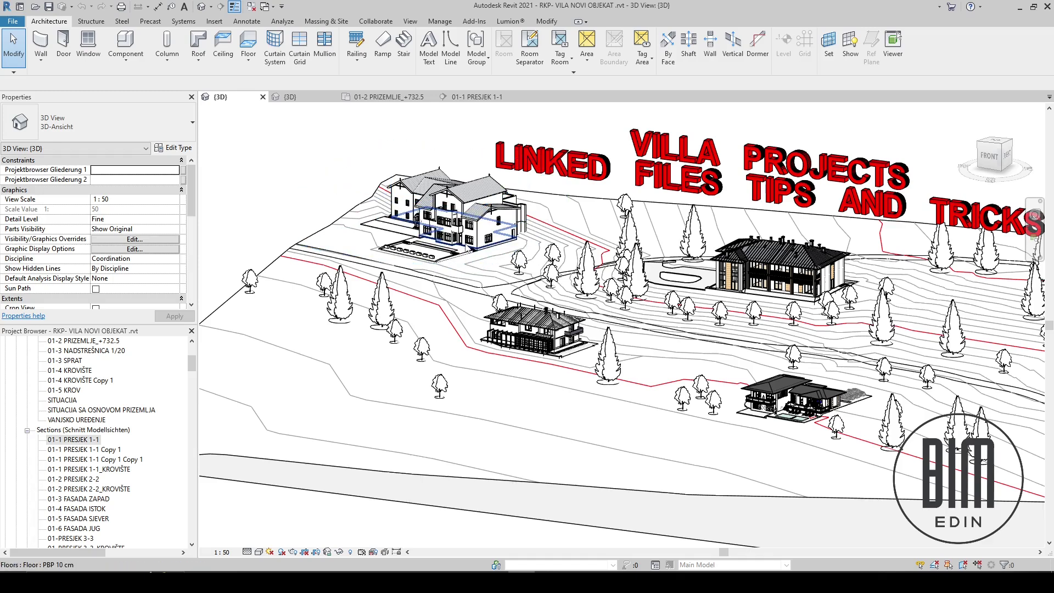
{"action": "scroll", "coordinate": [469, 252], "scroll_direction": "up", "scroll_amount": 5}
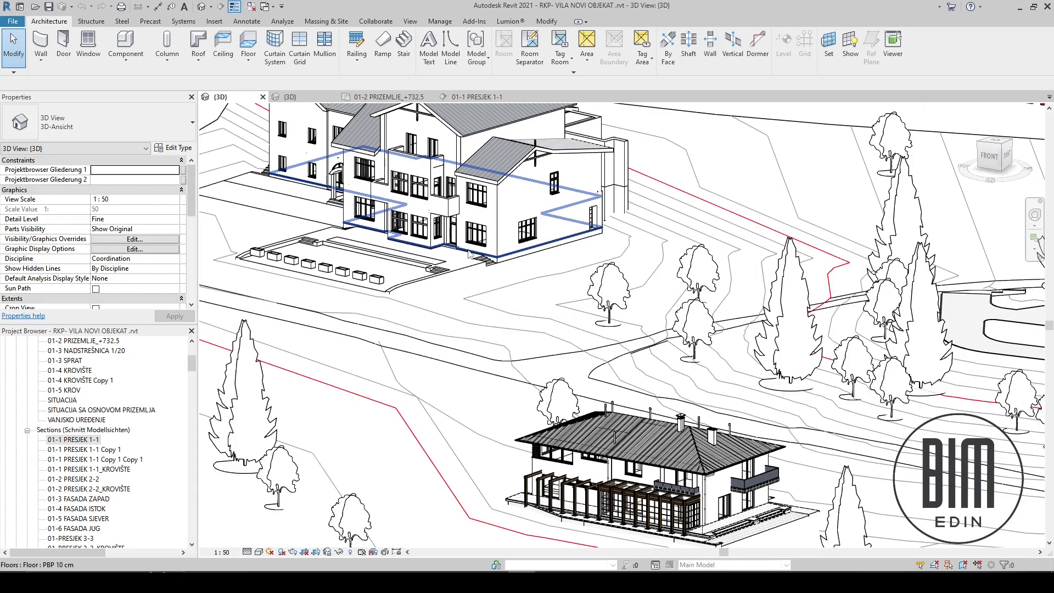
{"action": "scroll", "coordinate": [469, 253], "scroll_direction": "down", "scroll_amount": 5}
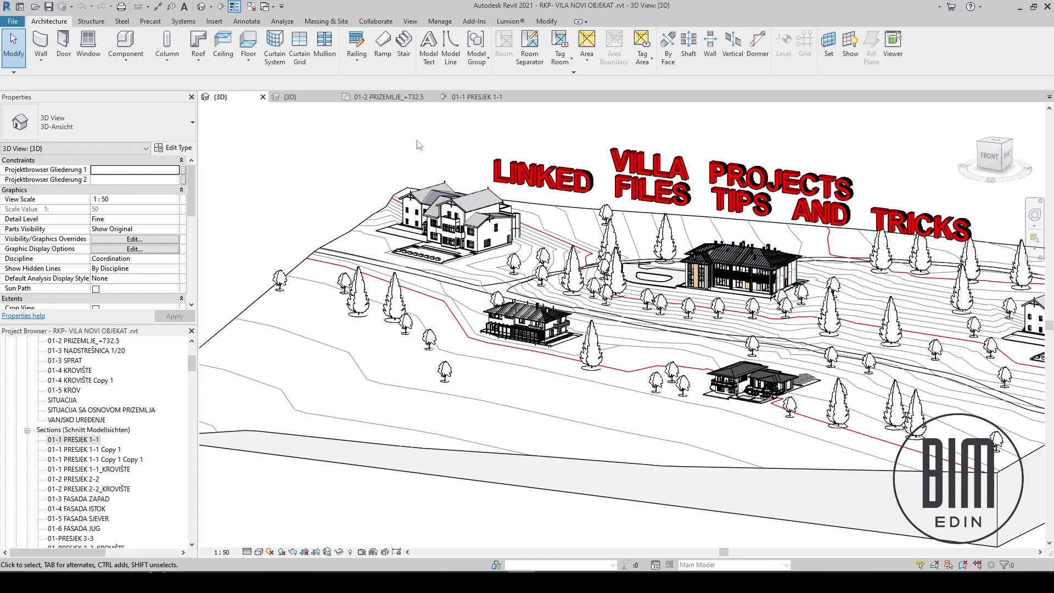
Switch to the 3D view of RKP- TUTORIAJAL and examine the PBP 10 cm floor slab in the far corner relative to the terrain and main villa
{"action": "left_click", "coordinate": [305, 97]}
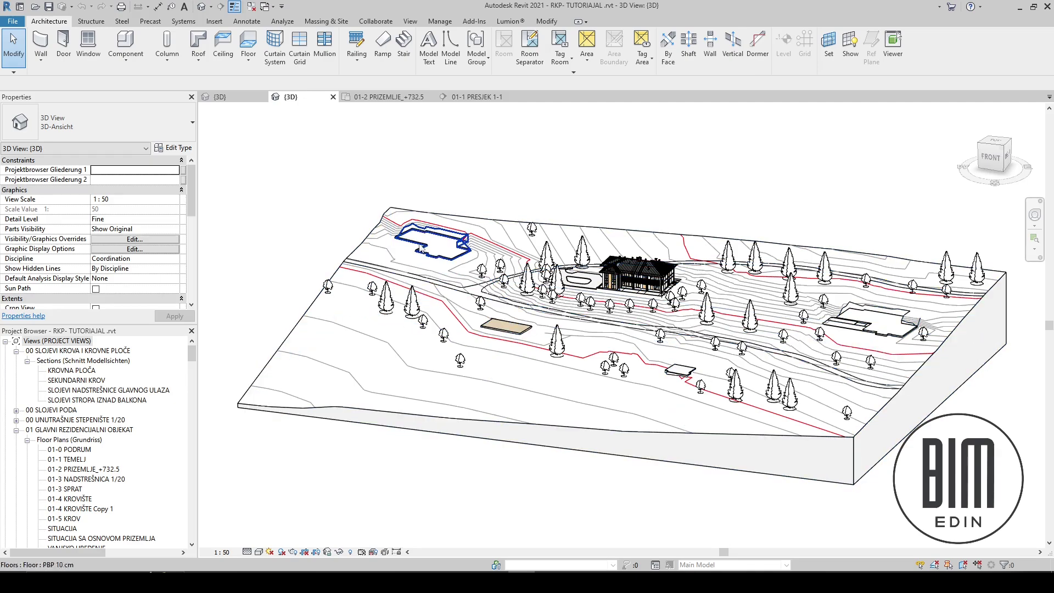
{"action": "scroll", "coordinate": [423, 245], "scroll_direction": "up", "scroll_amount": 5}
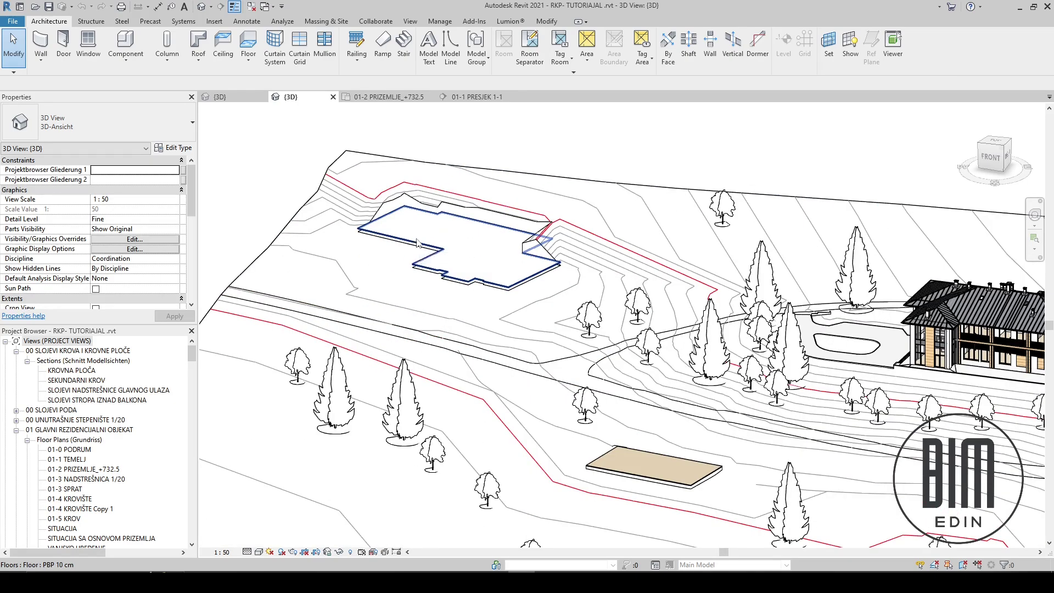
{"action": "scroll", "coordinate": [415, 239], "scroll_direction": "up", "scroll_amount": 2}
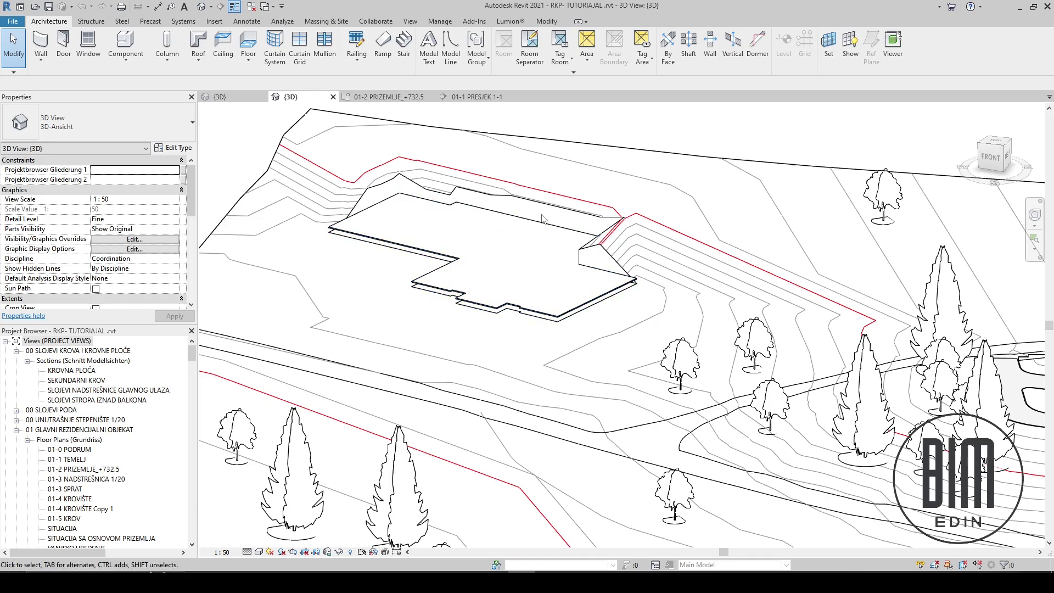
{"action": "scroll", "coordinate": [532, 230], "scroll_direction": "down", "scroll_amount": 3}
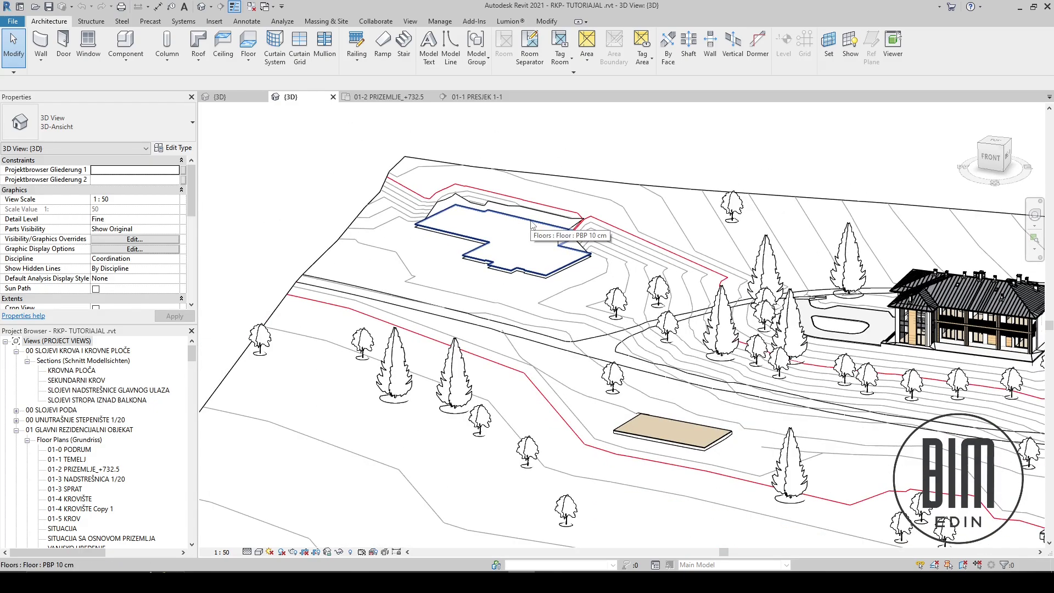
{"action": "scroll", "coordinate": [531, 225], "scroll_direction": "down", "scroll_amount": 5}
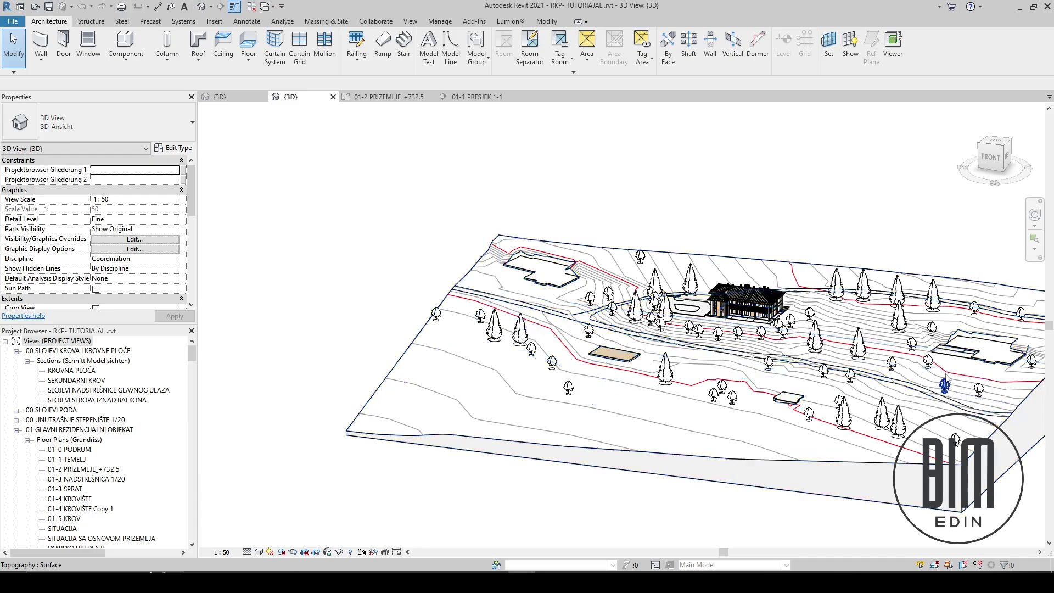
{"action": "scroll", "coordinate": [547, 272], "scroll_direction": "up", "scroll_amount": 5}
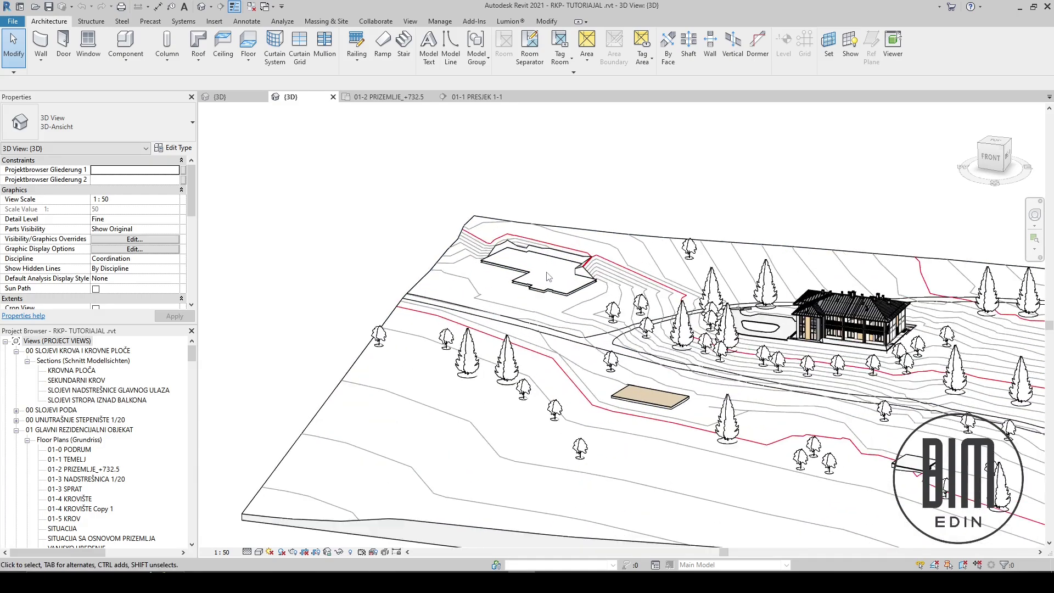
{"action": "scroll", "coordinate": [524, 267], "scroll_direction": "down", "scroll_amount": 2}
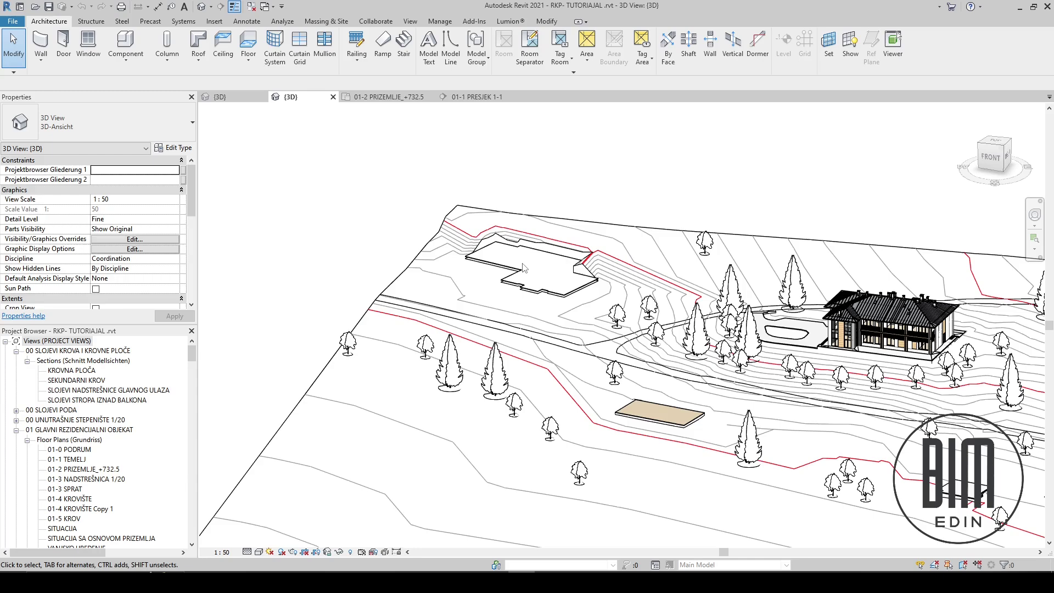
{"action": "scroll", "coordinate": [524, 267], "scroll_direction": "up", "scroll_amount": 2}
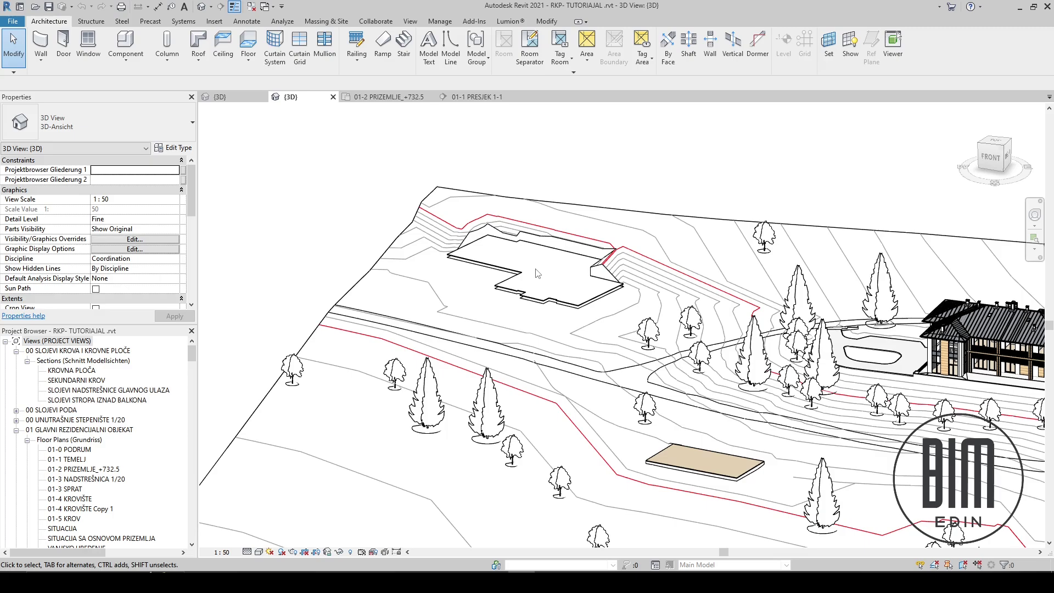
{"action": "scroll", "coordinate": [537, 273], "scroll_direction": "down", "scroll_amount": 3}
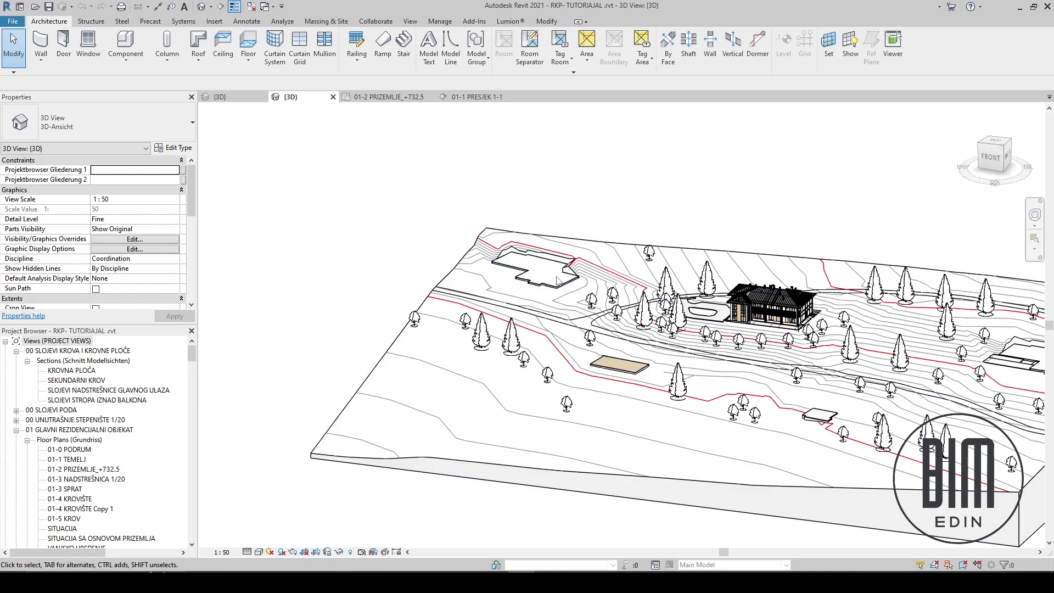
{"action": "scroll", "coordinate": [557, 281], "scroll_direction": "up", "scroll_amount": 2}
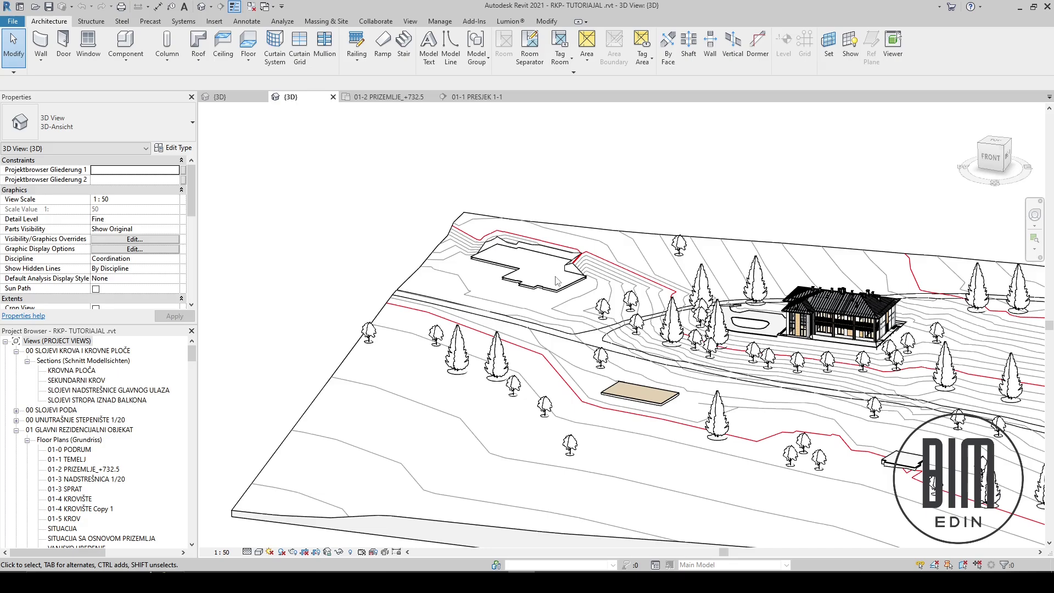
{"action": "scroll", "coordinate": [558, 282], "scroll_direction": "down", "scroll_amount": 2}
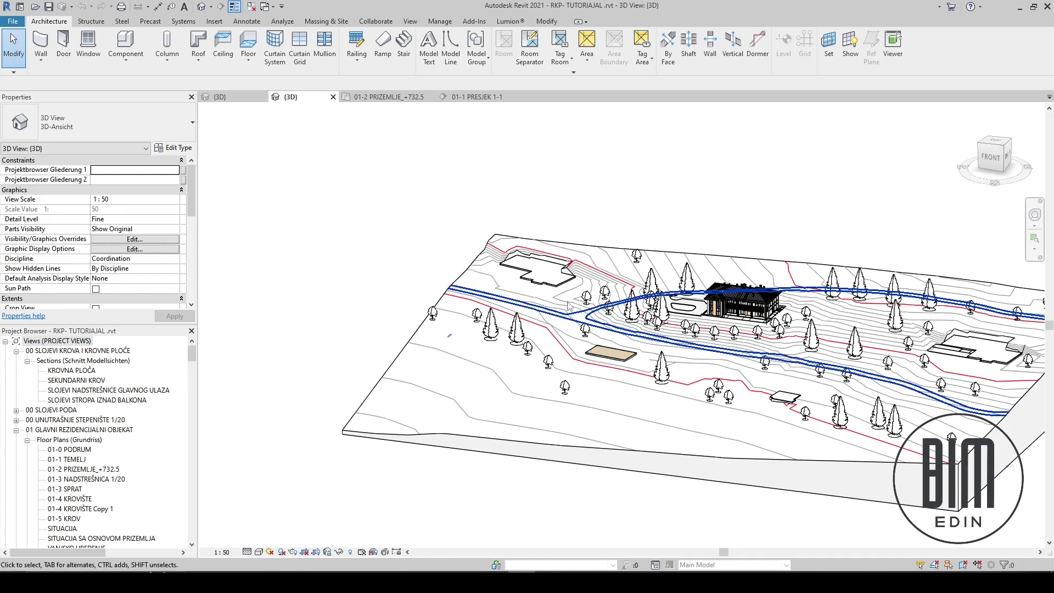
Save a copy of the tutorial project as VILLA 1 in the LINKED FILES folder
{"action": "scroll", "coordinate": [555, 276], "scroll_direction": "up", "scroll_amount": 2}
{"action": "scroll", "coordinate": [554, 277], "scroll_direction": "up", "scroll_amount": 2}
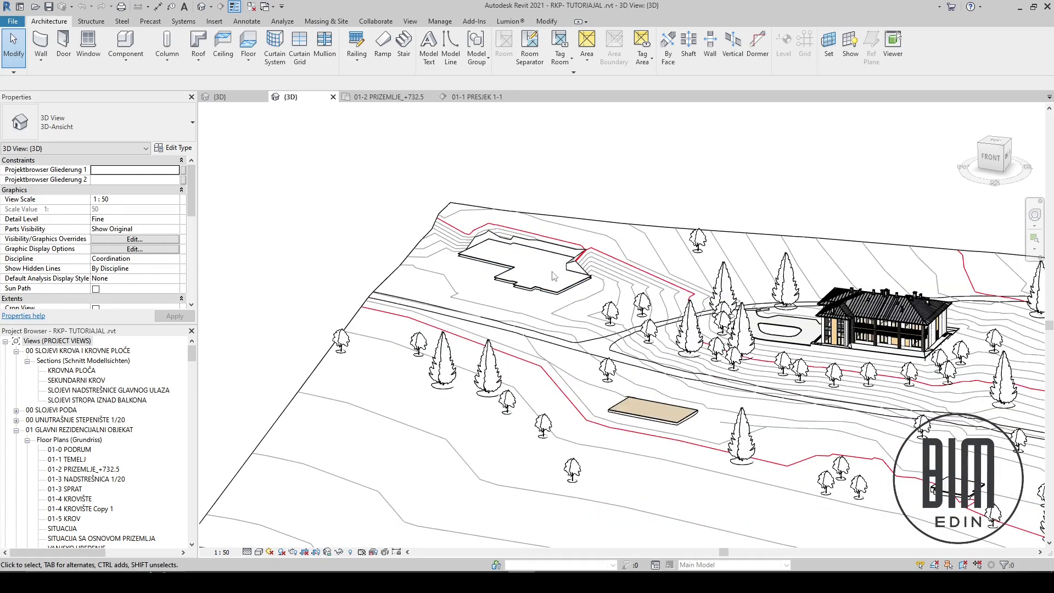
{"action": "left_click", "coordinate": [13, 21]}
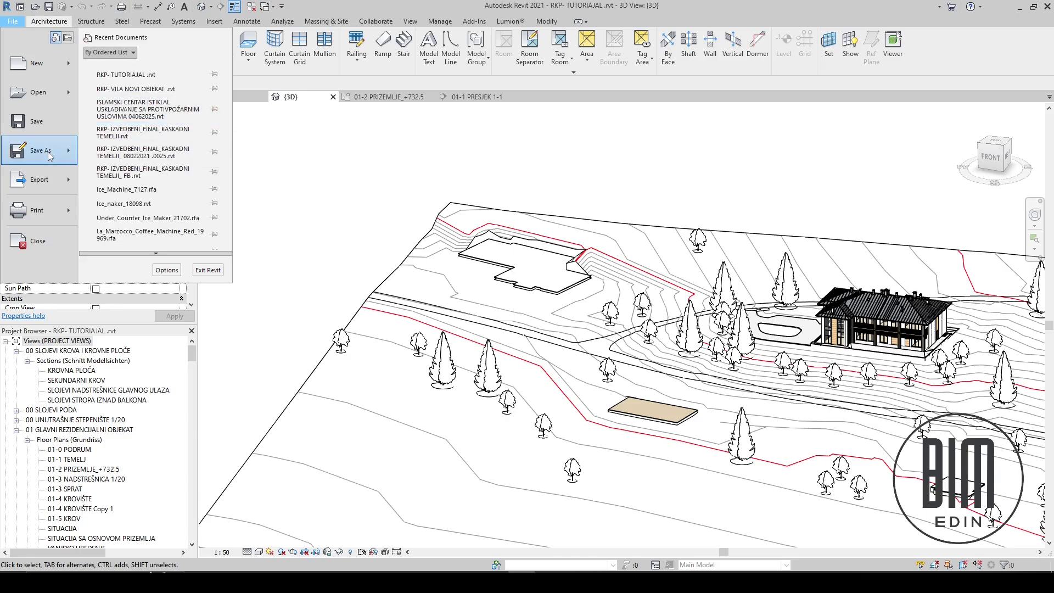
{"action": "mouse_move", "coordinate": [49, 156]}
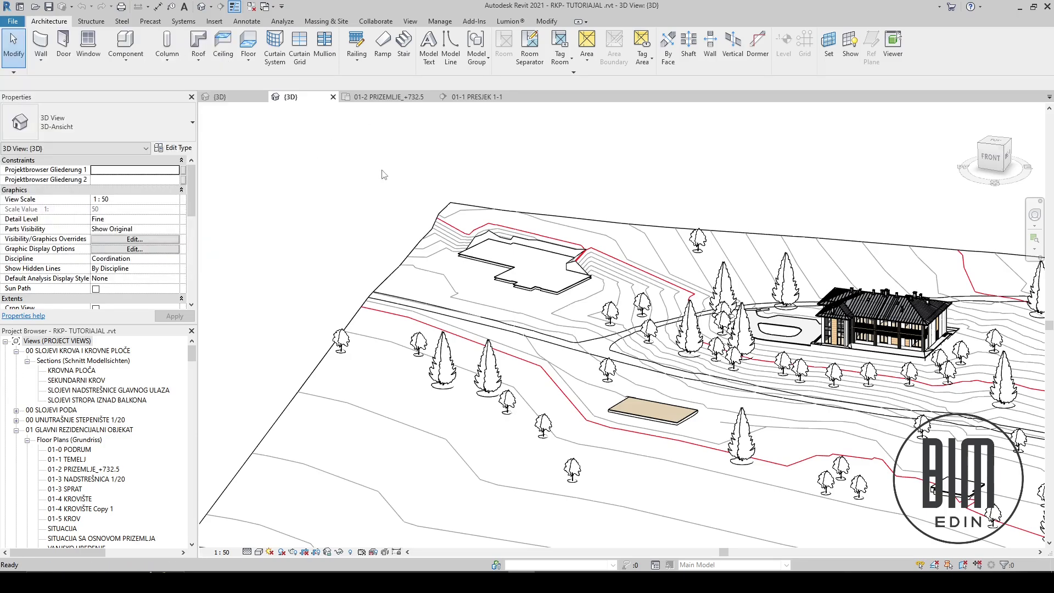
{"action": "key", "text": "ctrl+shift+s"}
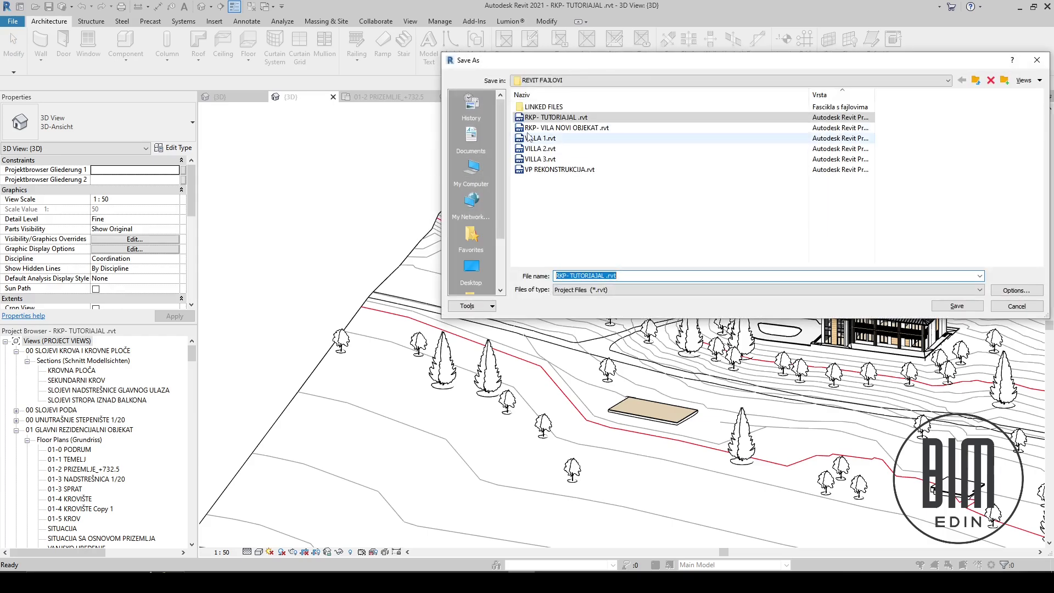
{"action": "double_click", "coordinate": [542, 107]}
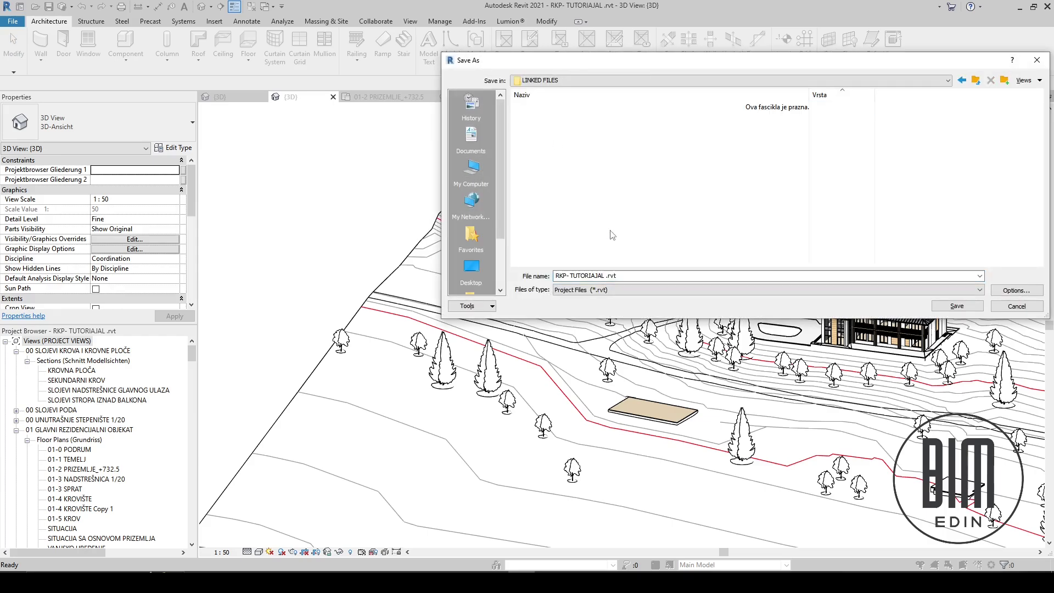
{"action": "double_click", "coordinate": [605, 276]}
{"action": "left_click", "coordinate": [605, 277]}
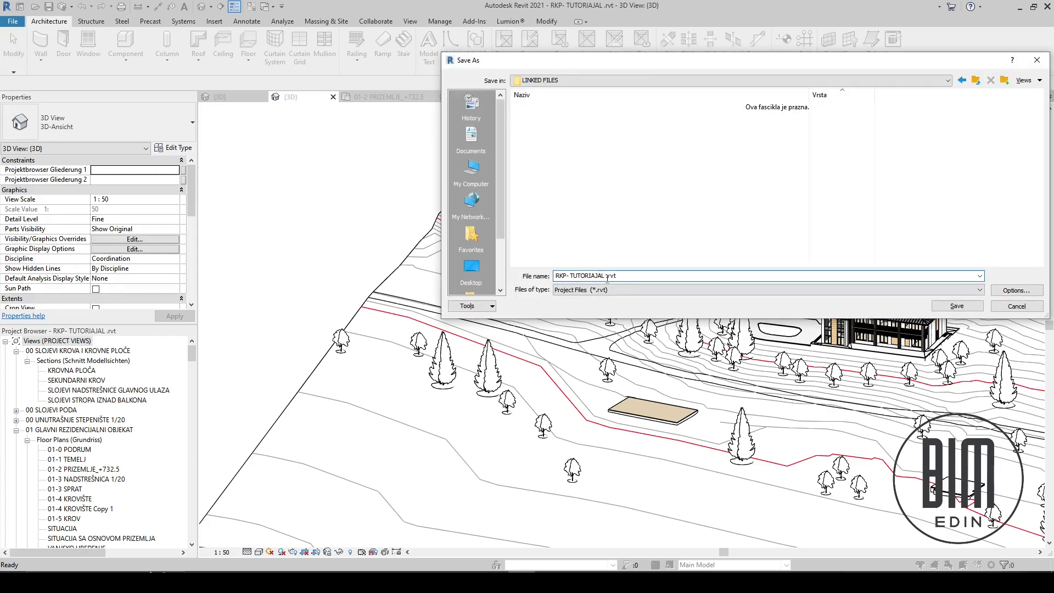
{"action": "left_click_drag", "start_coordinate": [607, 277], "coordinate": [558, 276]}
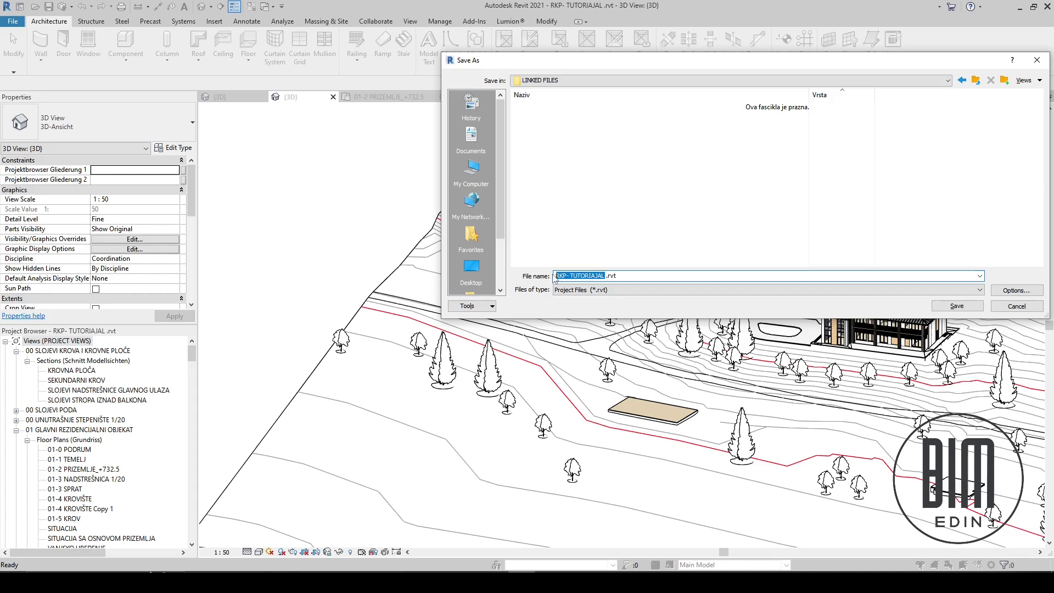
{"action": "type", "text": "VILLA"}
{"action": "type", "text": "1"}
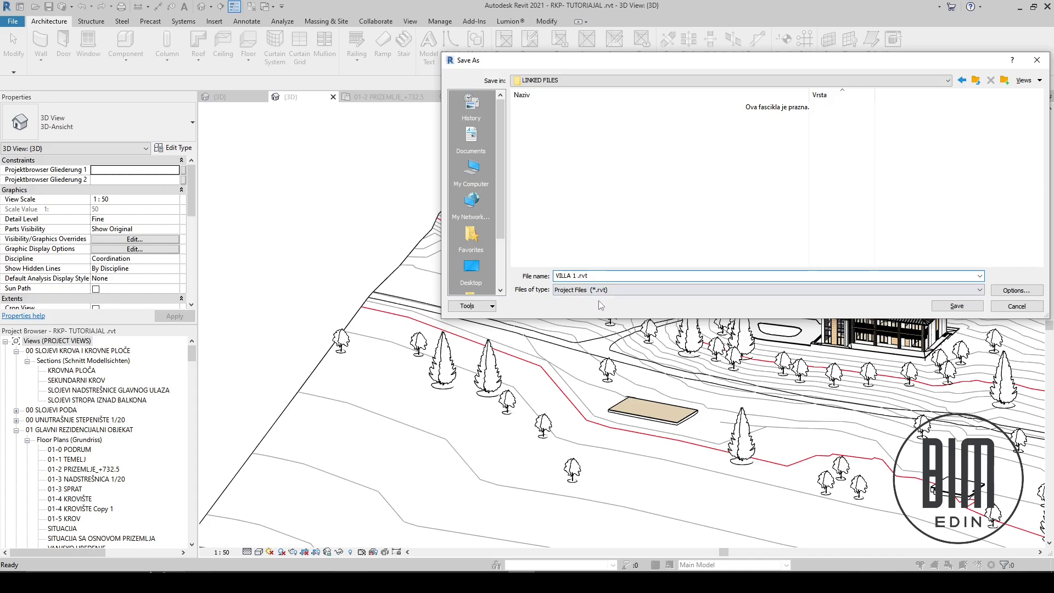
{"action": "left_click", "coordinate": [958, 306]}
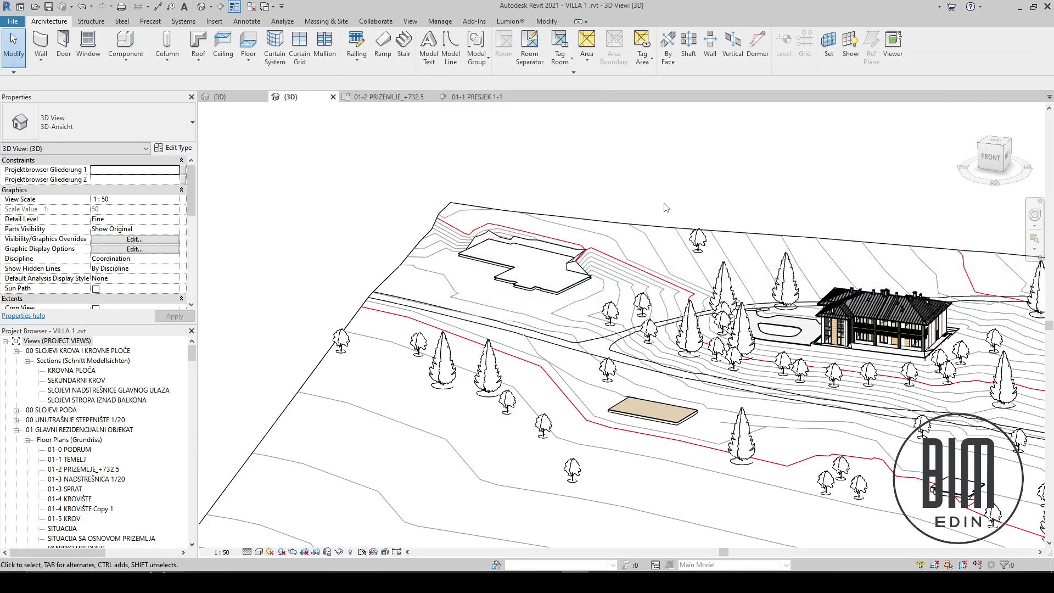
Inspect the PBP 10 cm corner slab, the small rectangular topography surface and the PRIZEMLJE_PARKET_10 SO floor above it
{"action": "left_click", "coordinate": [511, 275]}
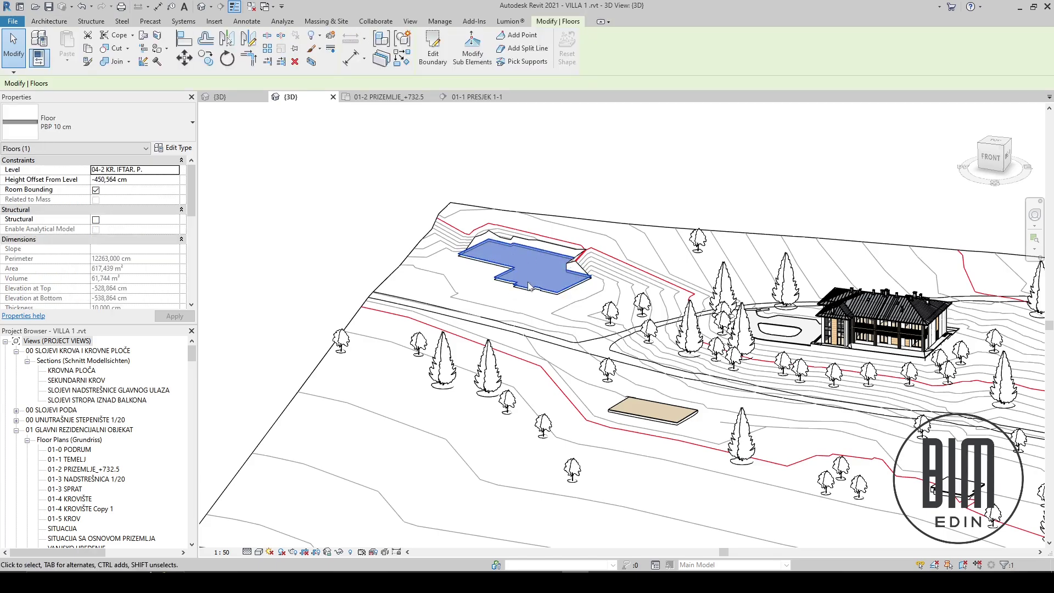
{"action": "scroll", "coordinate": [525, 262], "scroll_direction": "down", "scroll_amount": 2}
{"action": "scroll", "coordinate": [670, 410], "scroll_direction": "up", "scroll_amount": 3}
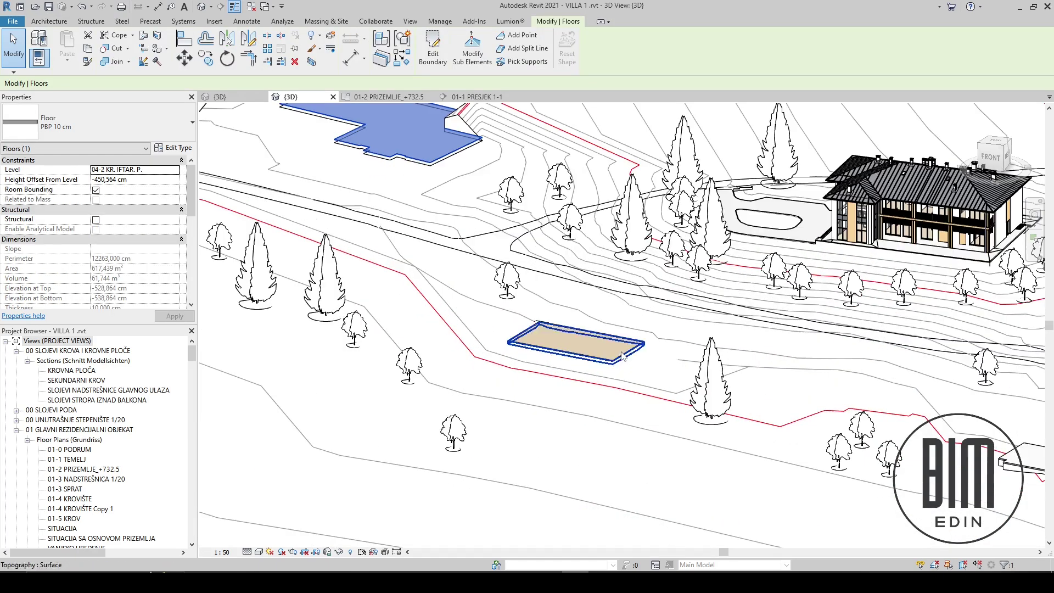
{"action": "left_click", "coordinate": [621, 352]}
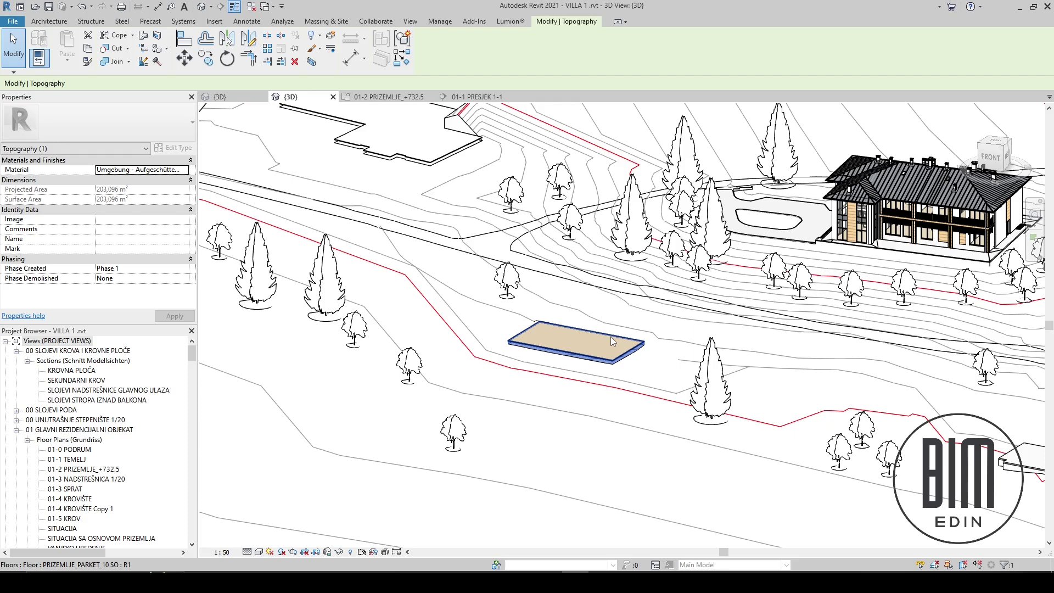
{"action": "left_click", "coordinate": [610, 337]}
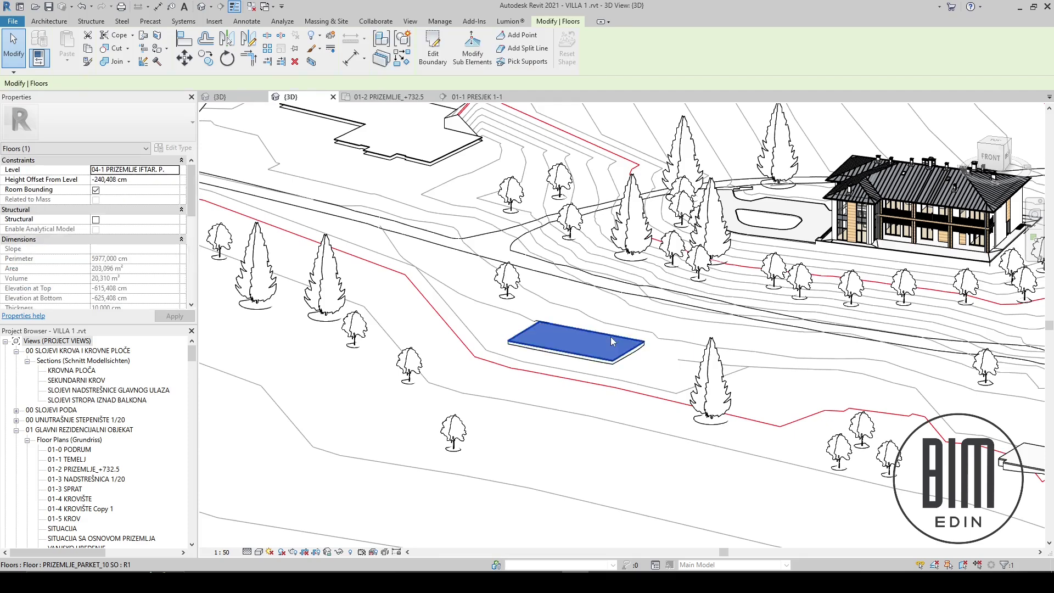
Save another copy of the project as VILLA 2 in the LINKED FILES folder
{"action": "left_click", "coordinate": [13, 22]}
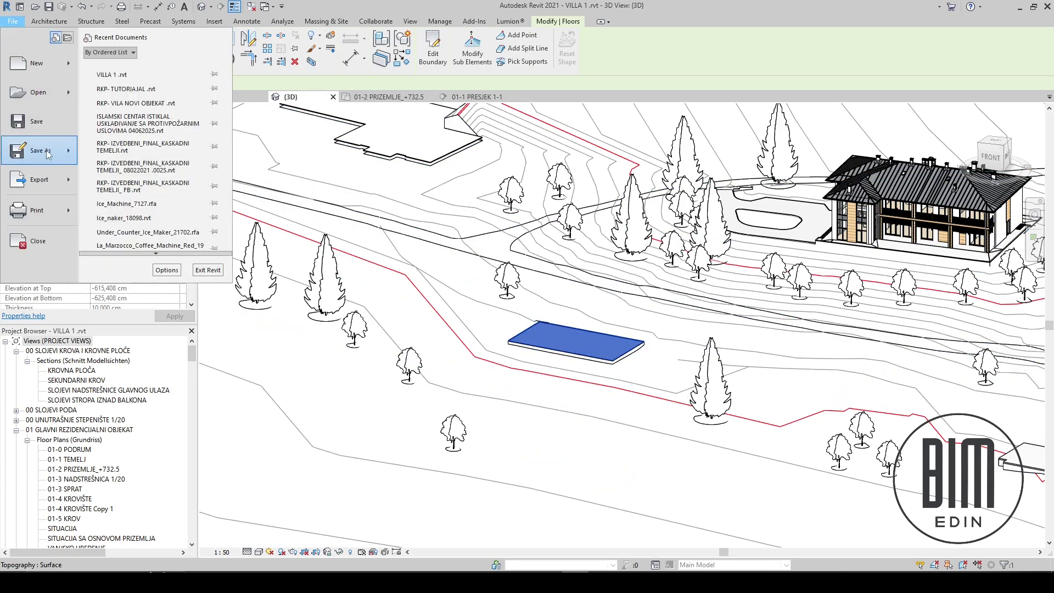
{"action": "mouse_move", "coordinate": [47, 155]}
{"action": "left_click", "coordinate": [122, 113]}
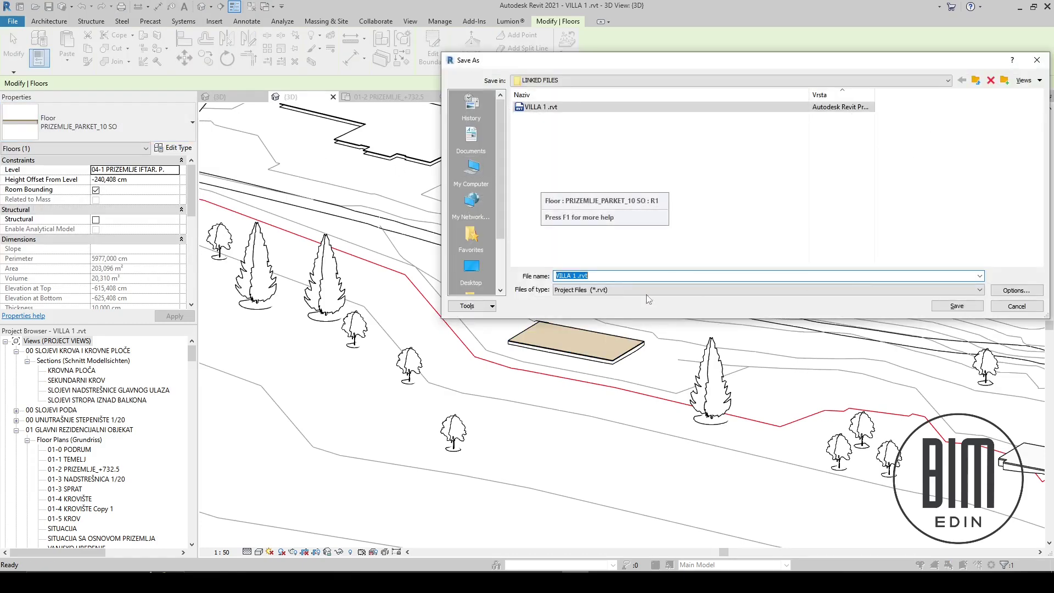
{"action": "left_click", "coordinate": [578, 277]}
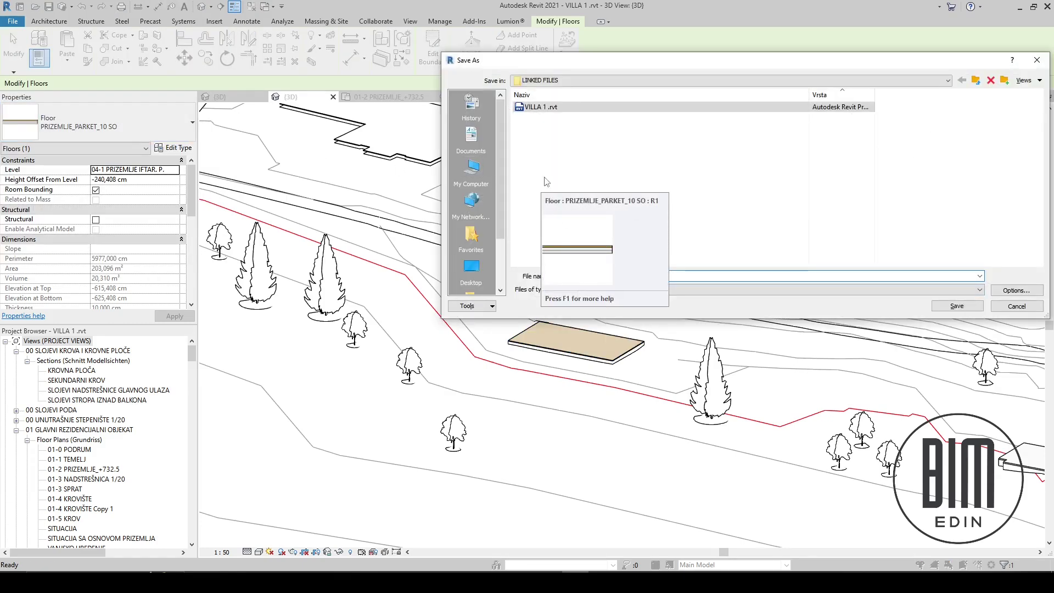
{"action": "left_click_drag", "start_coordinate": [618, 64], "coordinate": [437, 65]}
{"action": "left_click", "coordinate": [392, 277]}
{"action": "left_click", "coordinate": [393, 277]}
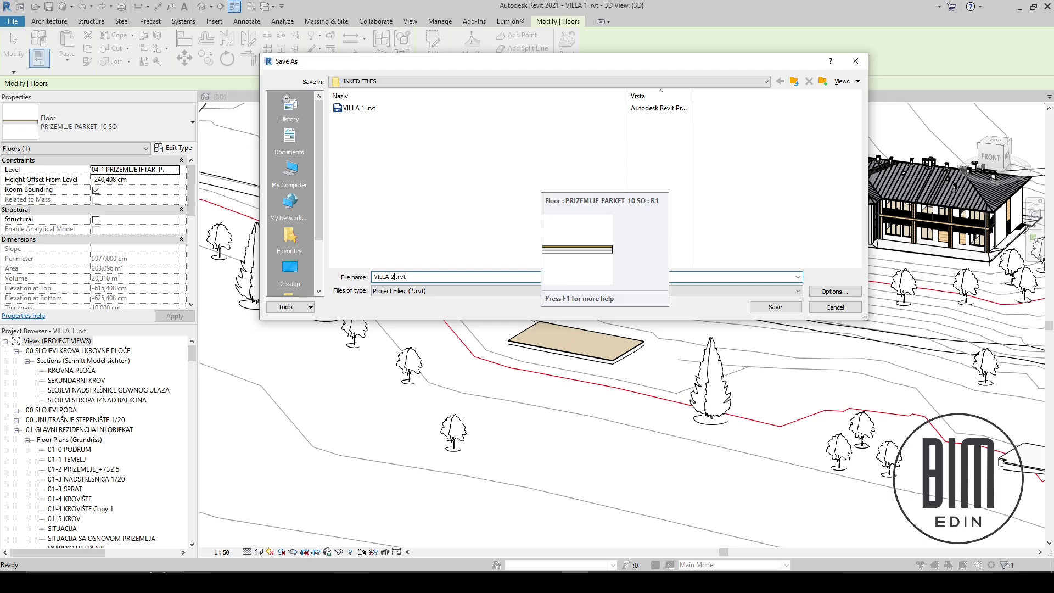
{"action": "left_click", "coordinate": [758, 308]}
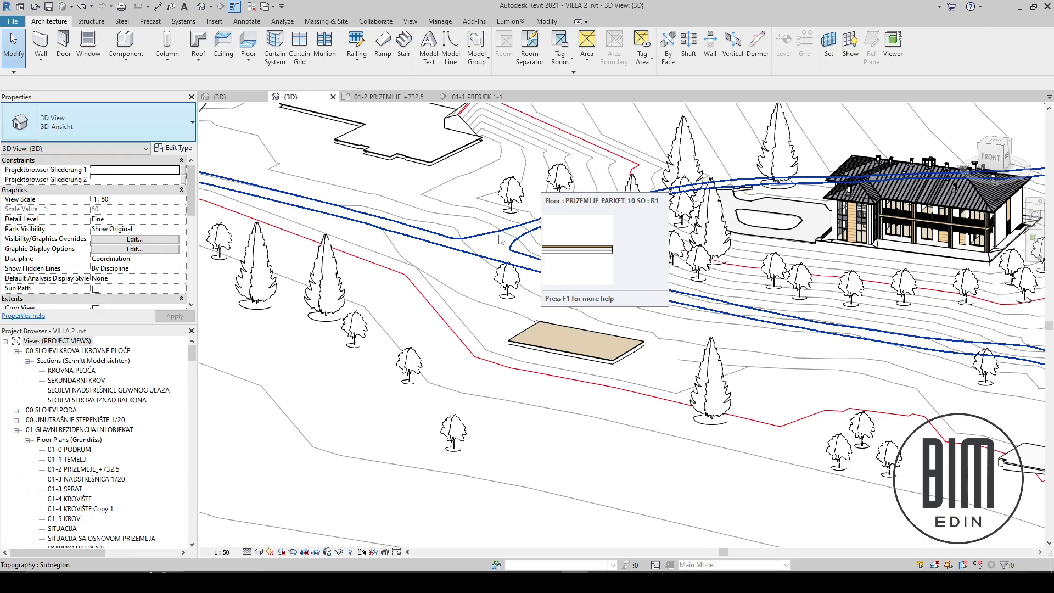
Delete the terrain, the main villa and the slabs and trees beyond it, including the stray trees at the site's far end
{"action": "key", "text": "z"}
{"action": "key", "text": "f"}
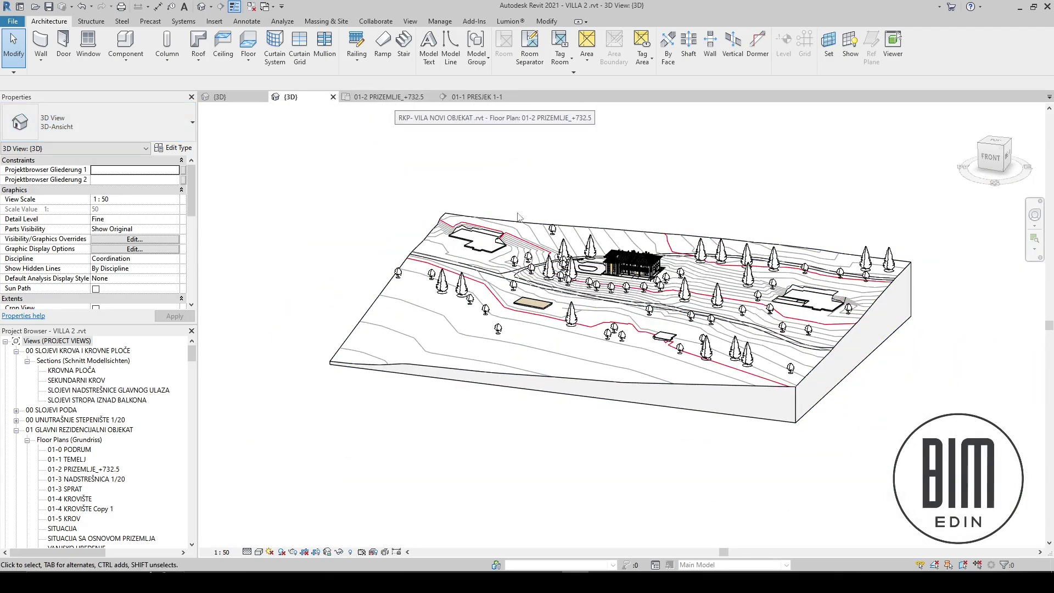
{"action": "scroll", "coordinate": [543, 299], "scroll_direction": "up", "scroll_amount": 4}
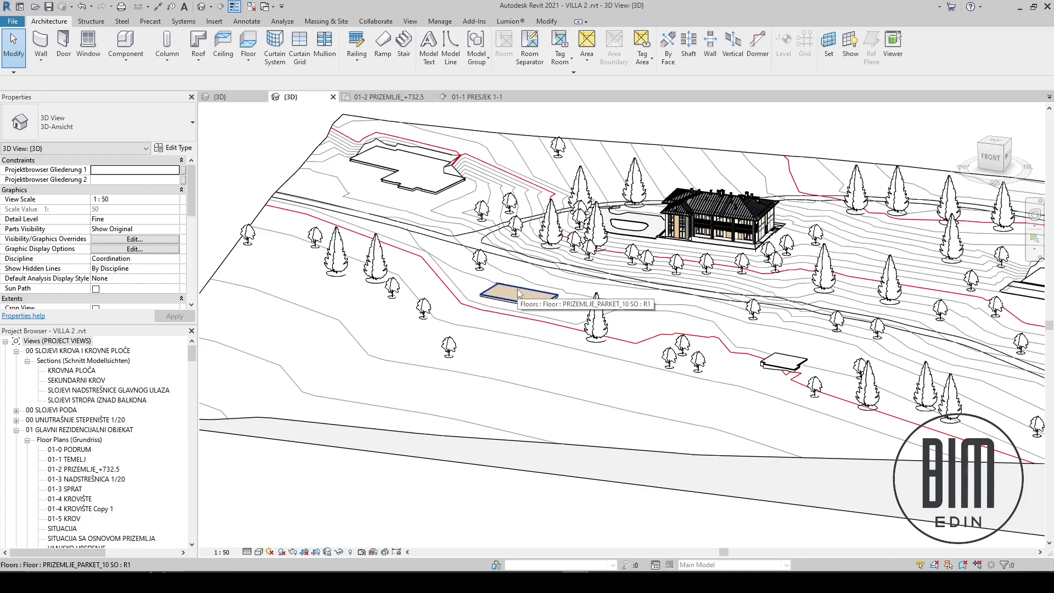
{"action": "scroll", "coordinate": [519, 293], "scroll_direction": "down", "scroll_amount": 4}
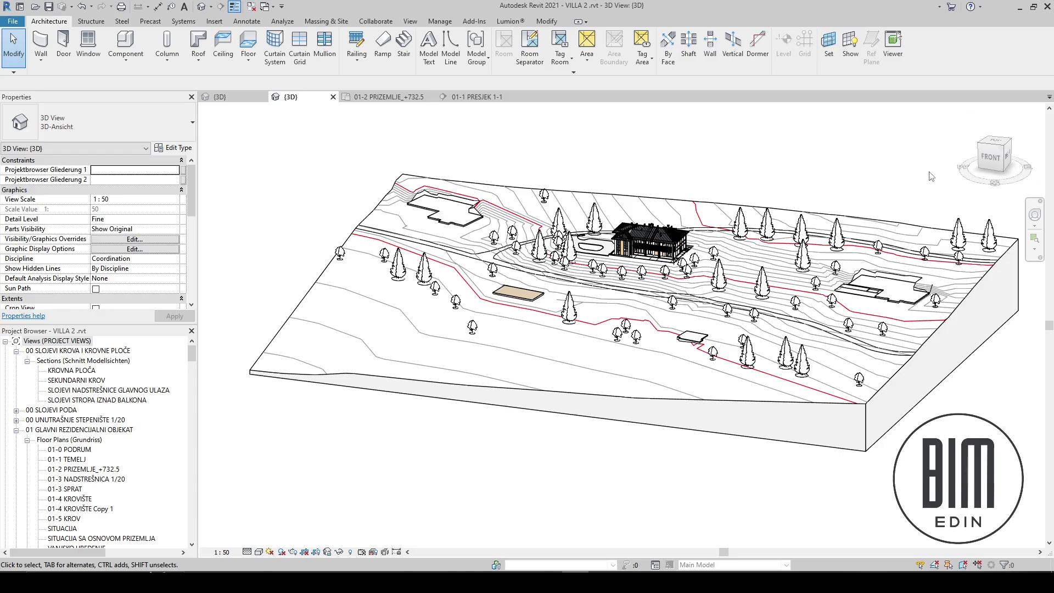
{"action": "left_click_drag", "start_coordinate": [928, 159], "coordinate": [598, 448]}
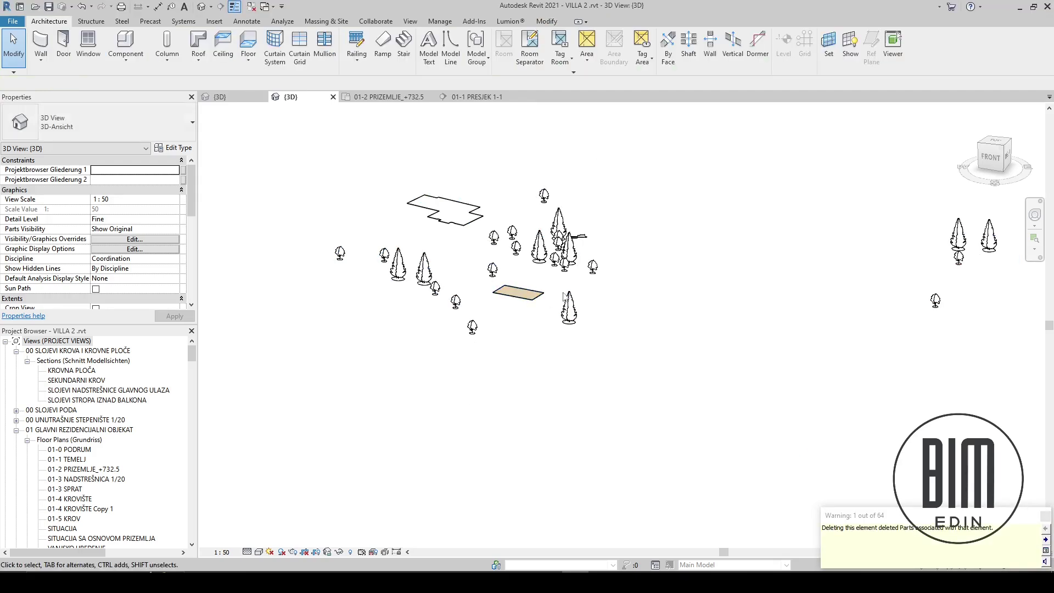
{"action": "scroll", "coordinate": [544, 341], "scroll_direction": "down", "scroll_amount": 2}
{"action": "left_click_drag", "start_coordinate": [856, 219], "coordinate": [818, 324]}
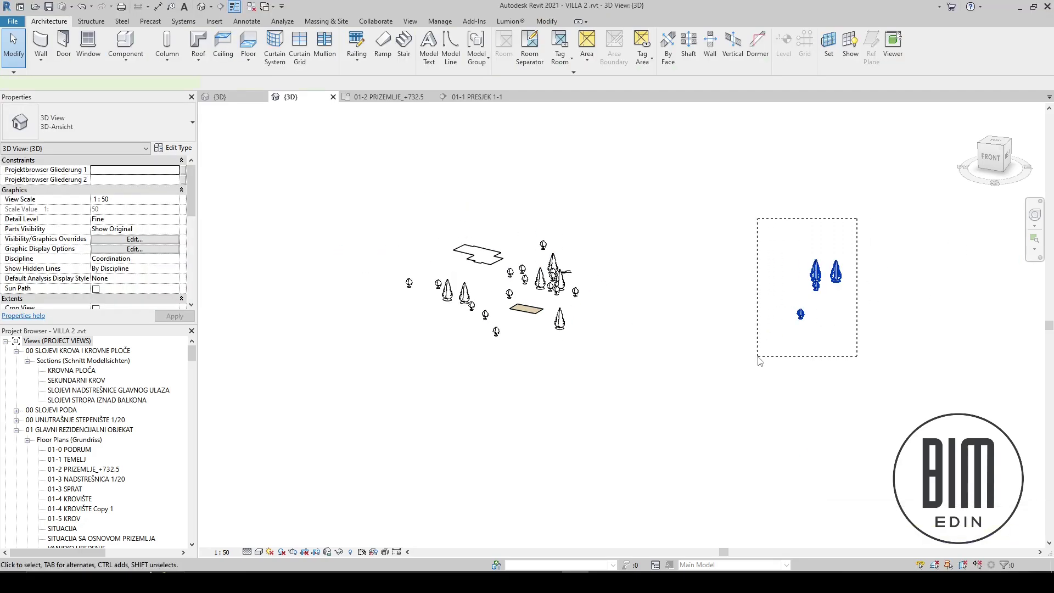
{"action": "key", "text": "Delete"}
Delete the PBP 10 cm corner slab and all visible trees around the rectangular parquet floor, leaving that floor in place
{"action": "left_click_drag", "start_coordinate": [638, 194], "coordinate": [404, 288]}
{"action": "key", "text": "Delete"}
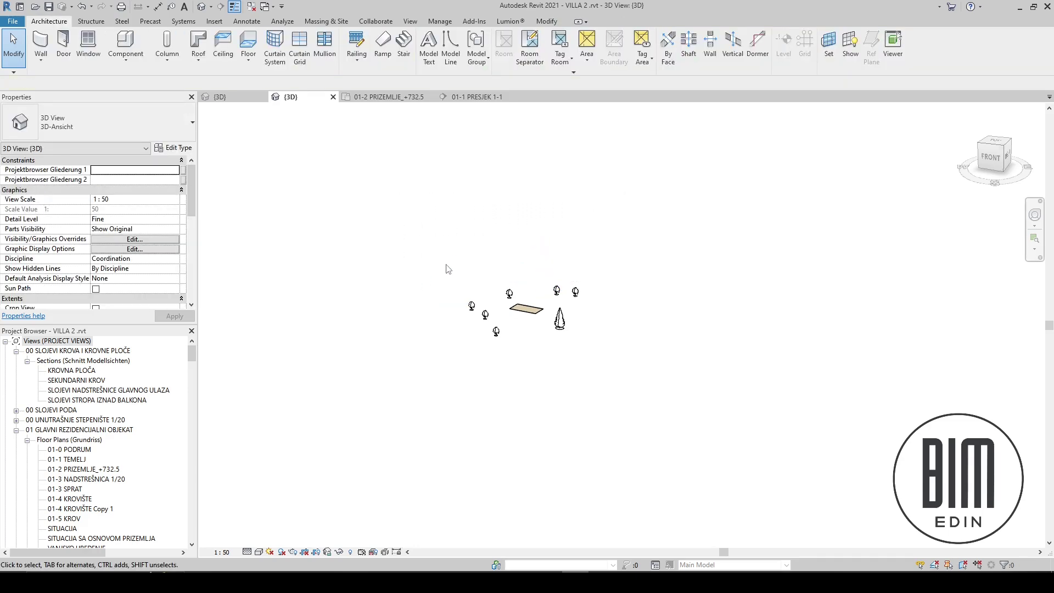
{"action": "left_click_drag", "start_coordinate": [493, 262], "coordinate": [437, 360]}
{"action": "key", "text": "Delete"}
{"action": "scroll", "coordinate": [577, 290], "scroll_direction": "up", "scroll_amount": 5}
{"action": "left_click_drag", "start_coordinate": [608, 257], "coordinate": [527, 422]}
{"action": "key", "text": "Delete"}
{"action": "left_click_drag", "start_coordinate": [451, 258], "coordinate": [366, 325]}
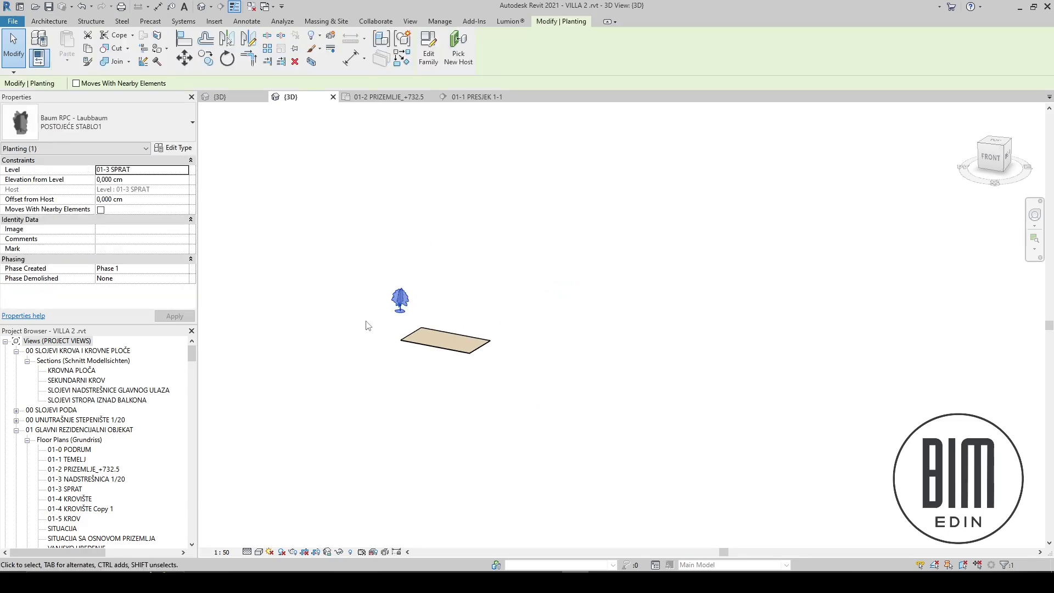
{"action": "key", "text": "Delete"}
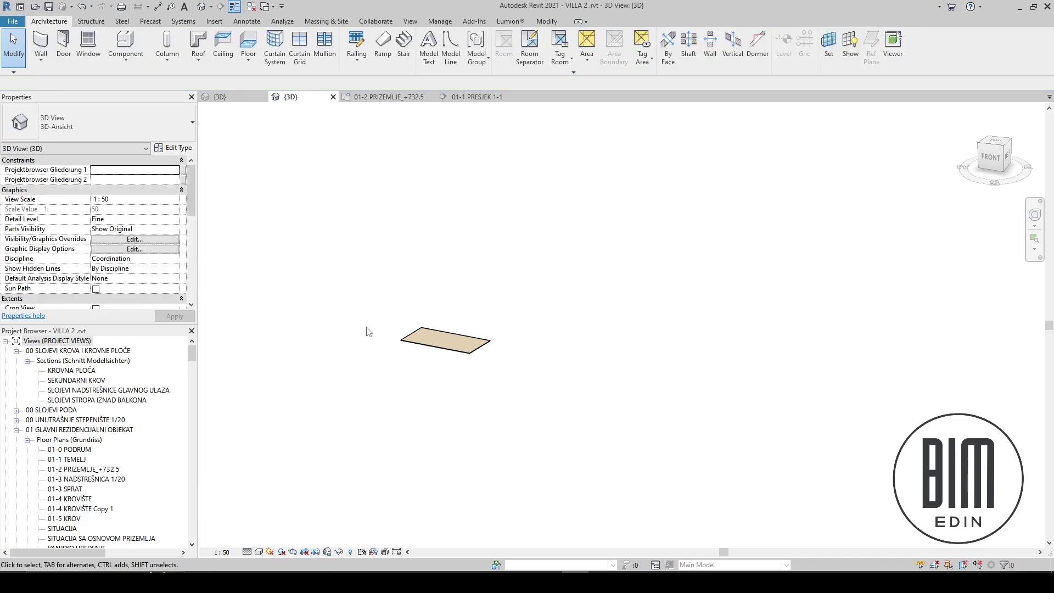
Turn off the 3D view's section box to expose elements outside its limits
{"action": "scroll", "coordinate": [417, 369], "scroll_direction": "up", "scroll_amount": 3}
{"action": "scroll", "coordinate": [553, 365], "scroll_direction": "down", "scroll_amount": 3}
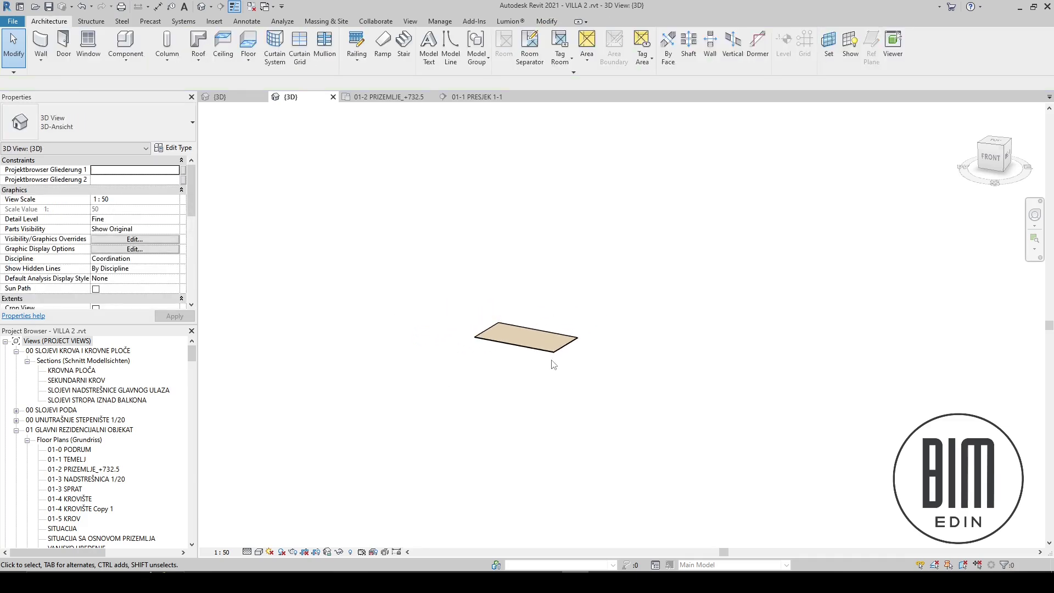
{"action": "scroll", "coordinate": [476, 295], "scroll_direction": "down", "scroll_amount": 1}
{"action": "scroll", "coordinate": [106, 279], "scroll_direction": "down", "scroll_amount": 4}
{"action": "left_click", "coordinate": [96, 269]}
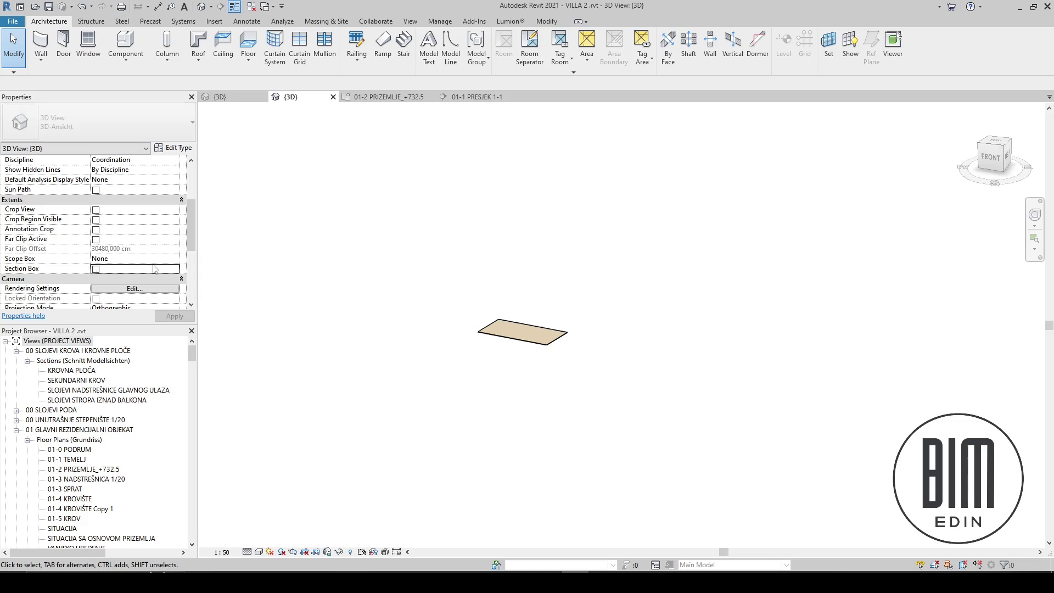
{"action": "scroll", "coordinate": [485, 305], "scroll_direction": "down", "scroll_amount": 3}
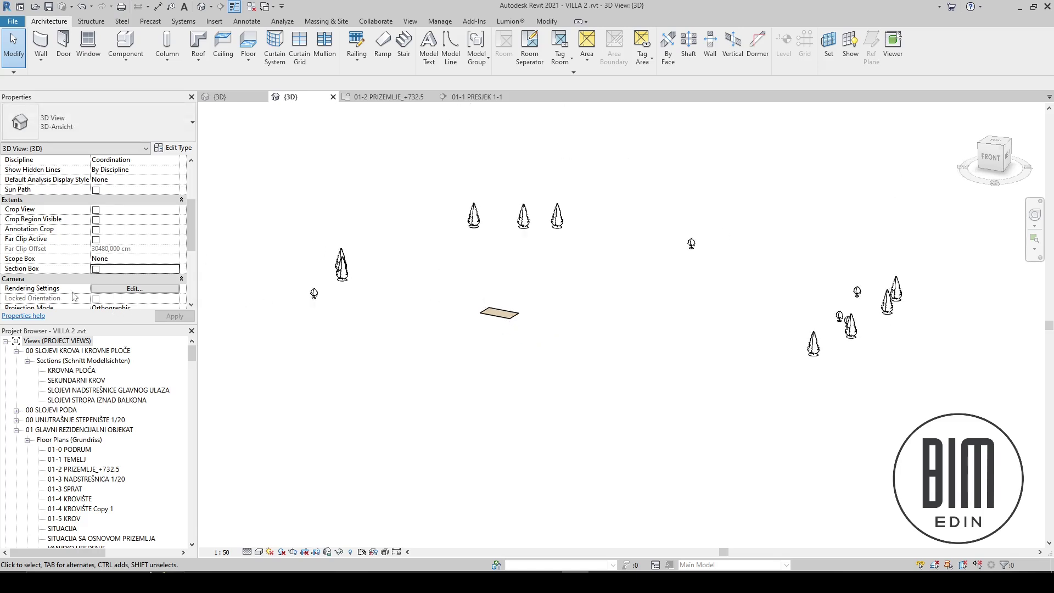
Delete the outlying trees exposed around the parquet floor in the unclipped 3D view
{"action": "scroll", "coordinate": [527, 288], "scroll_direction": "down", "scroll_amount": 2}
{"action": "left_click_drag", "start_coordinate": [791, 216], "coordinate": [579, 348]}
{"action": "right_click", "coordinate": [579, 348]}
{"action": "left_click", "coordinate": [607, 201]}
{"action": "left_click_drag", "start_coordinate": [604, 196], "coordinate": [464, 255]}
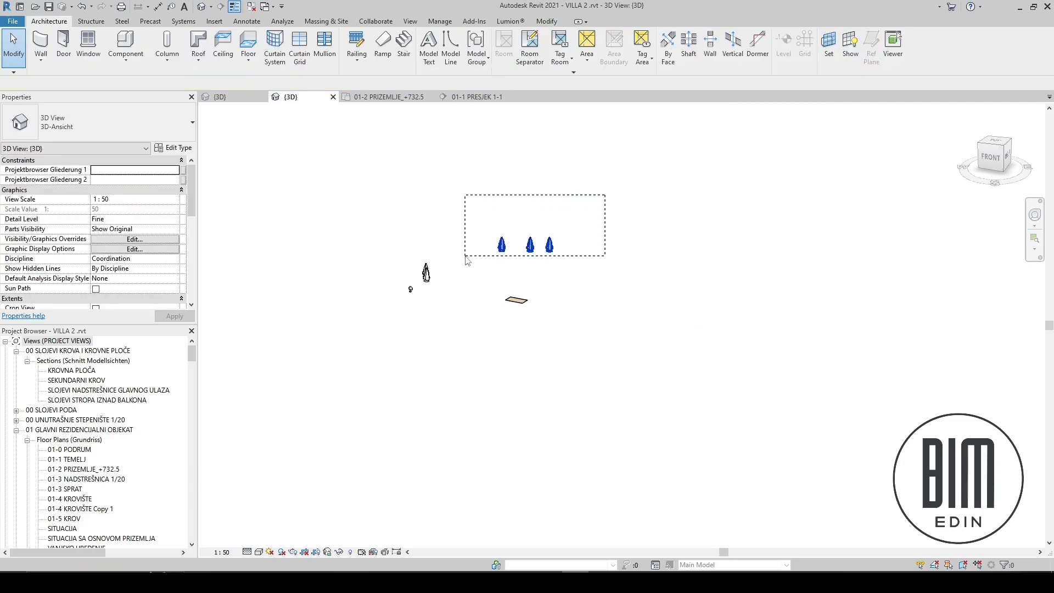
{"action": "right_click", "coordinate": [466, 255]}
{"action": "left_click", "coordinate": [494, 383]}
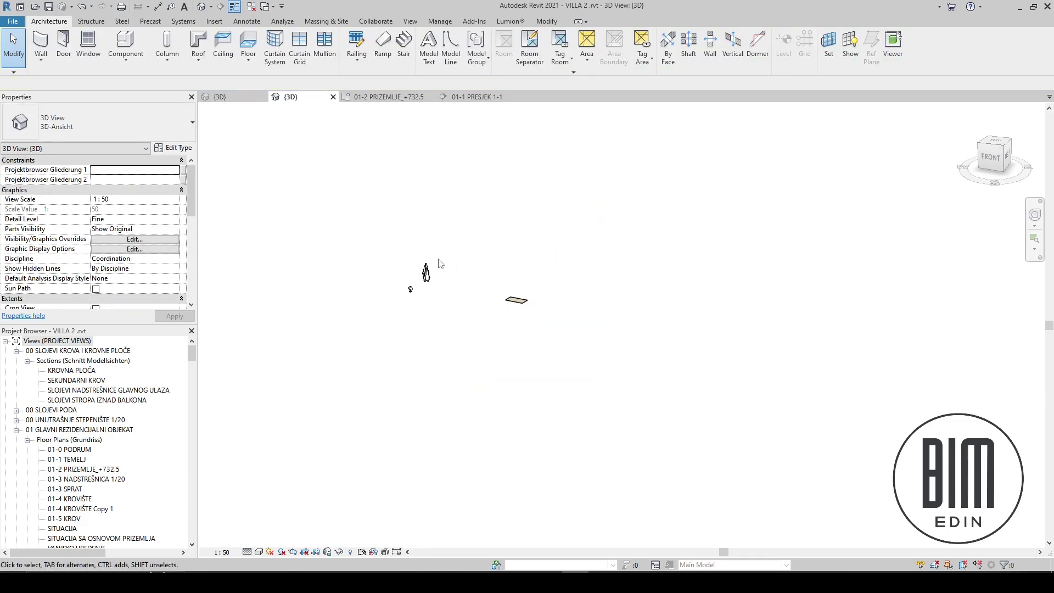
{"action": "right_click", "coordinate": [404, 46]}
{"action": "left_click", "coordinate": [429, 172]}
Check the remaining PRIZEMLJE_PARKET_10 SO floor's properties, deselect it and save VILLA 2
{"action": "scroll", "coordinate": [506, 304], "scroll_direction": "up", "scroll_amount": 3}
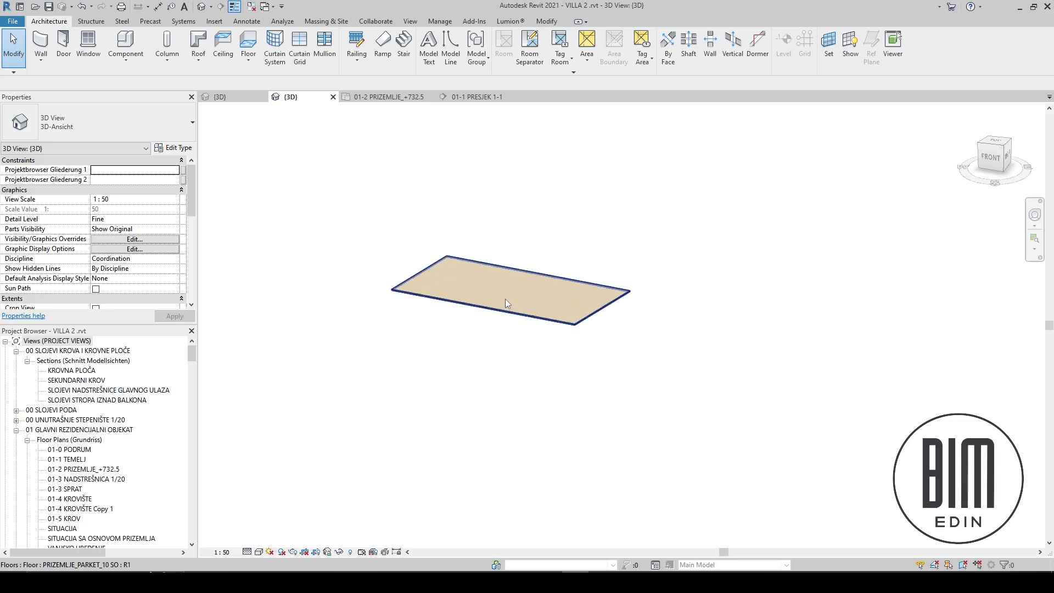
{"action": "left_click", "coordinate": [536, 320]}
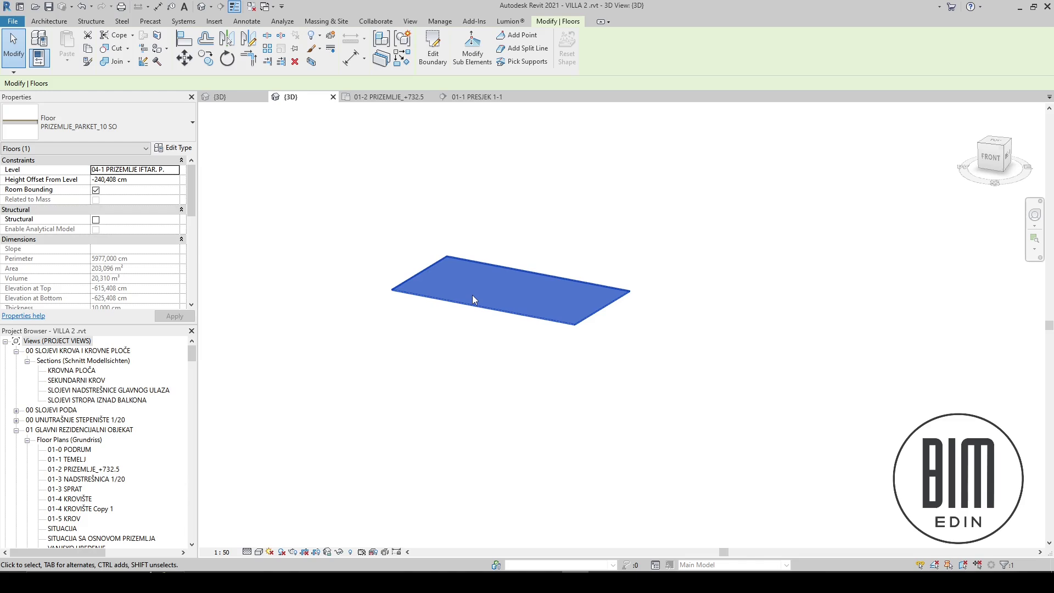
{"action": "left_click", "coordinate": [508, 378]}
{"action": "scroll", "coordinate": [508, 375], "scroll_direction": "down", "scroll_amount": 2}
{"action": "scroll", "coordinate": [509, 376], "scroll_direction": "down", "scroll_amount": 3}
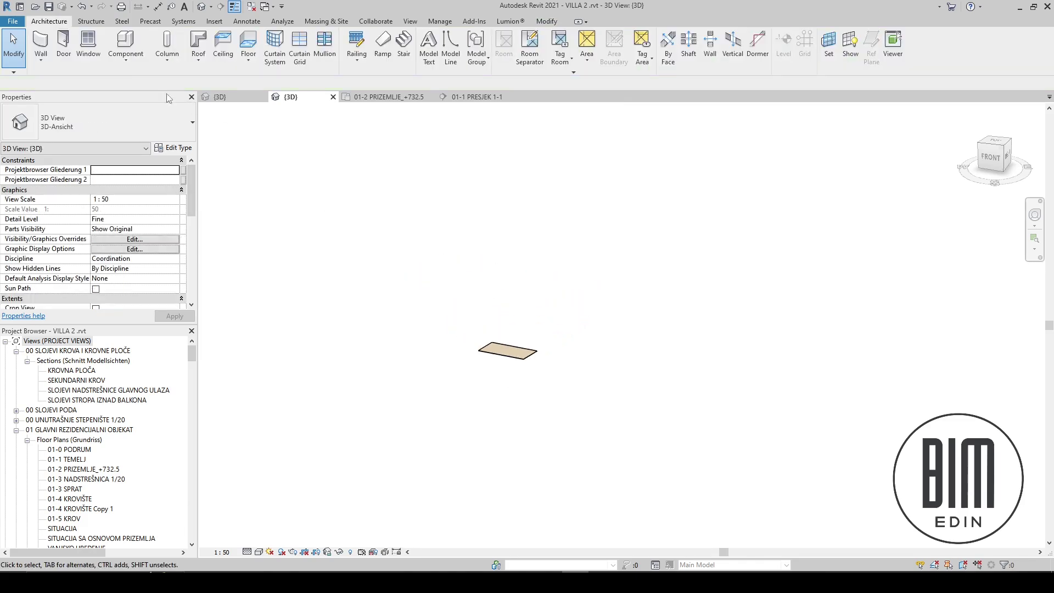
{"action": "left_click", "coordinate": [50, 6]}
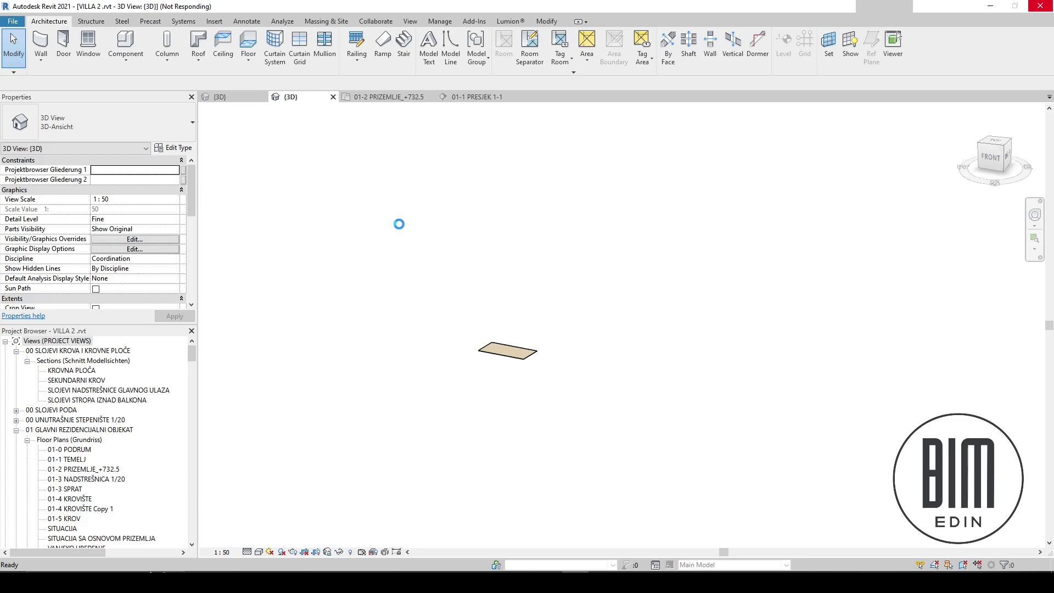
Switch to the 3D view of the site model RKP- VILA NOVI OBJEKAT and fit the whole terrain
{"action": "left_click", "coordinate": [227, 100]}
{"action": "key", "text": "z"}
{"action": "key", "text": "f"}
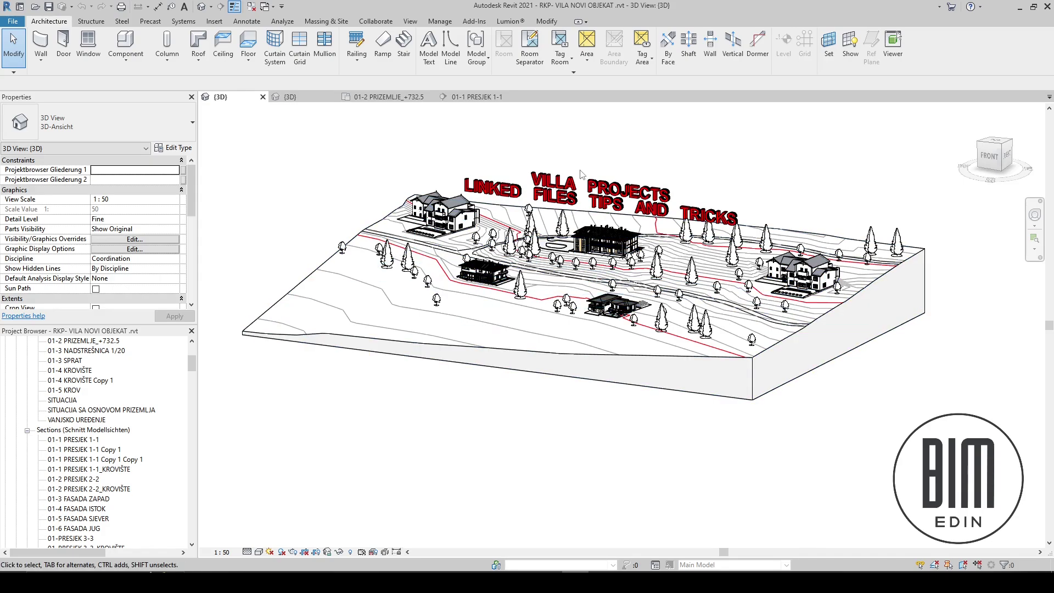
{"action": "scroll", "coordinate": [471, 223], "scroll_direction": "up", "scroll_amount": 2}
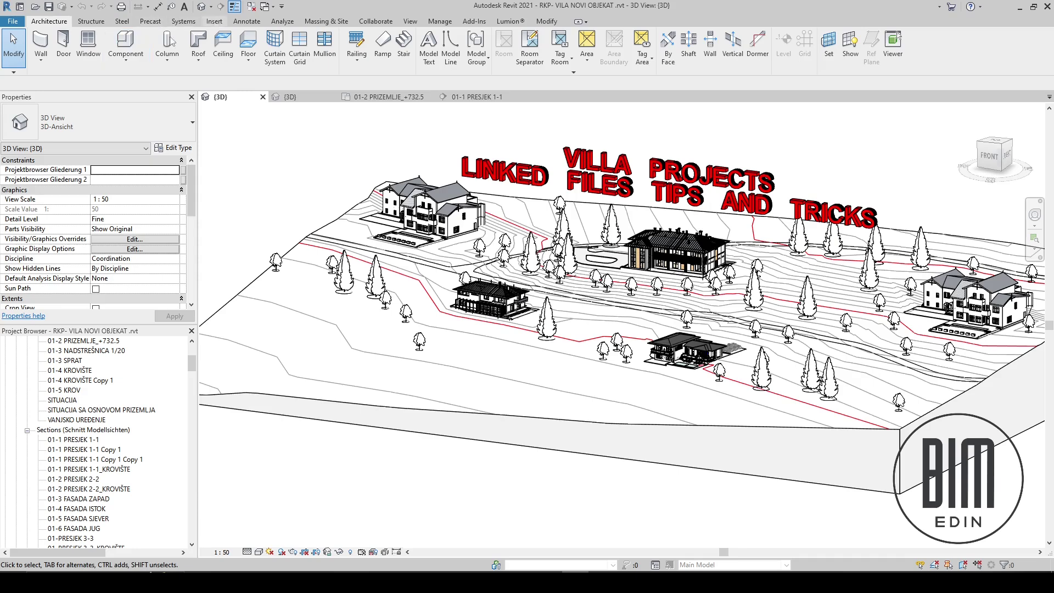
{"action": "left_click", "coordinate": [214, 21]}
{"action": "left_click", "coordinate": [39, 47]}
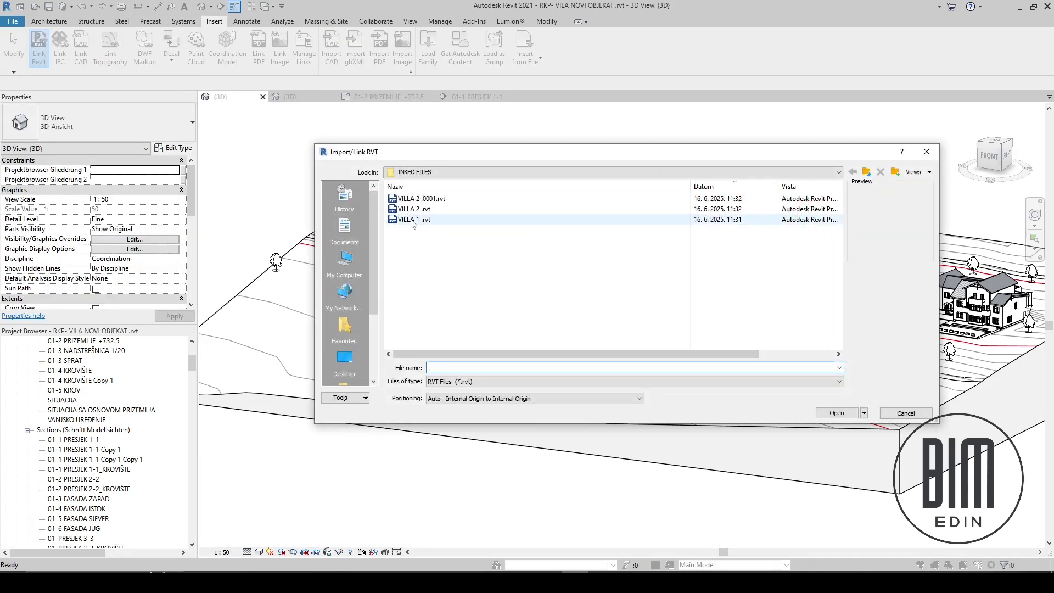
{"action": "left_click", "coordinate": [412, 219]}
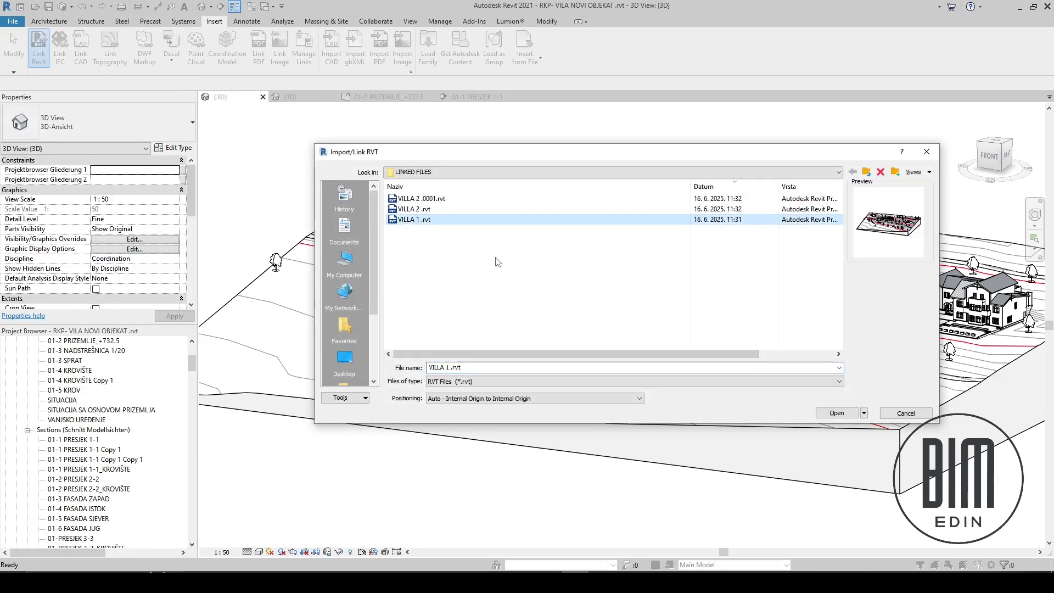
{"action": "left_click", "coordinate": [907, 414]}
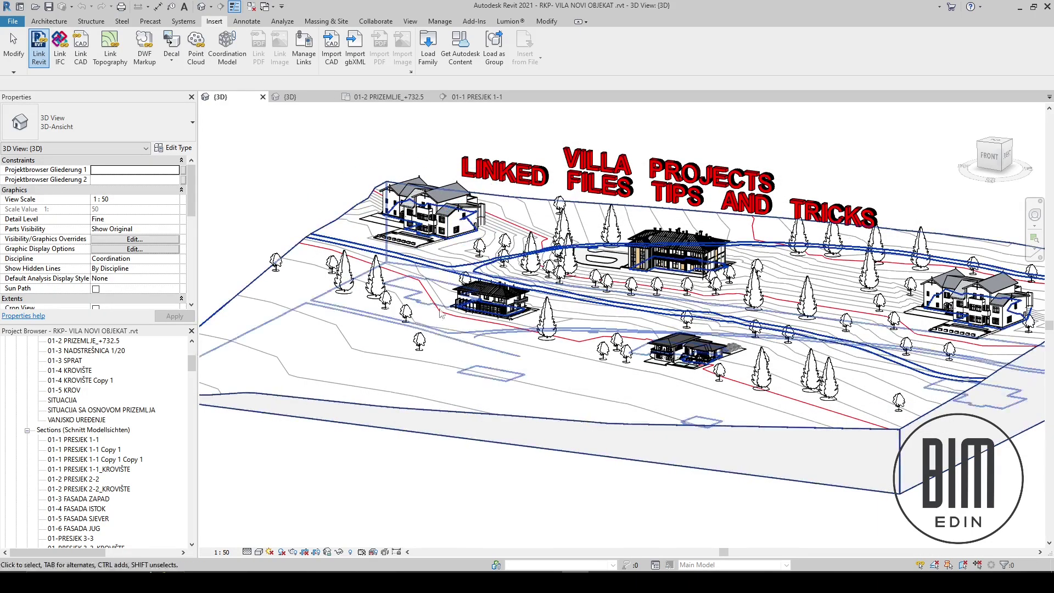
Unload the VILLA 3.rvt link from the site model through Manage Links
{"action": "scroll", "coordinate": [441, 313], "scroll_direction": "up", "scroll_amount": 3}
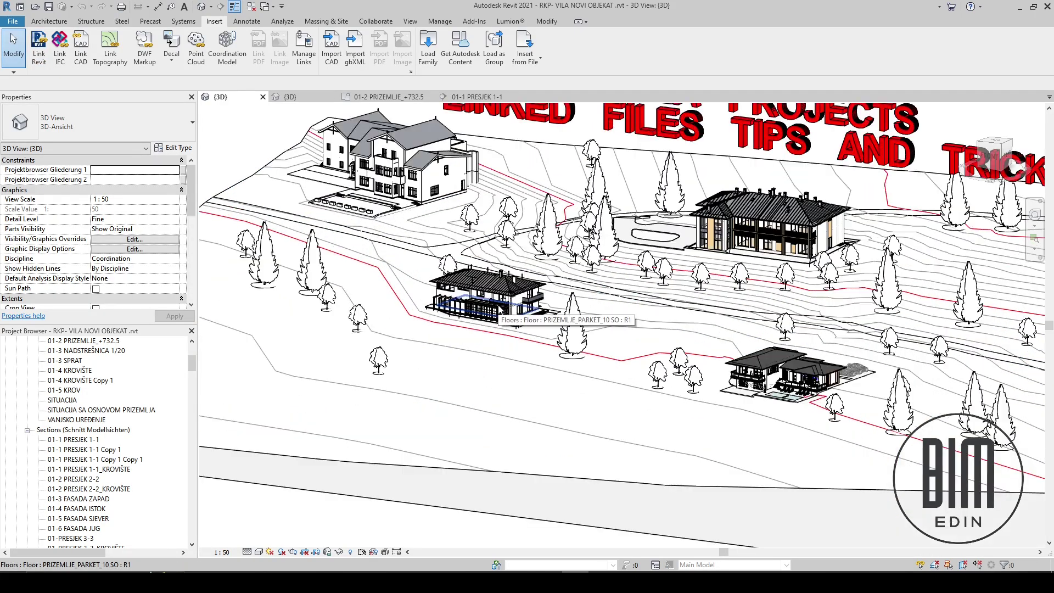
{"action": "scroll", "coordinate": [500, 312], "scroll_direction": "up", "scroll_amount": 2}
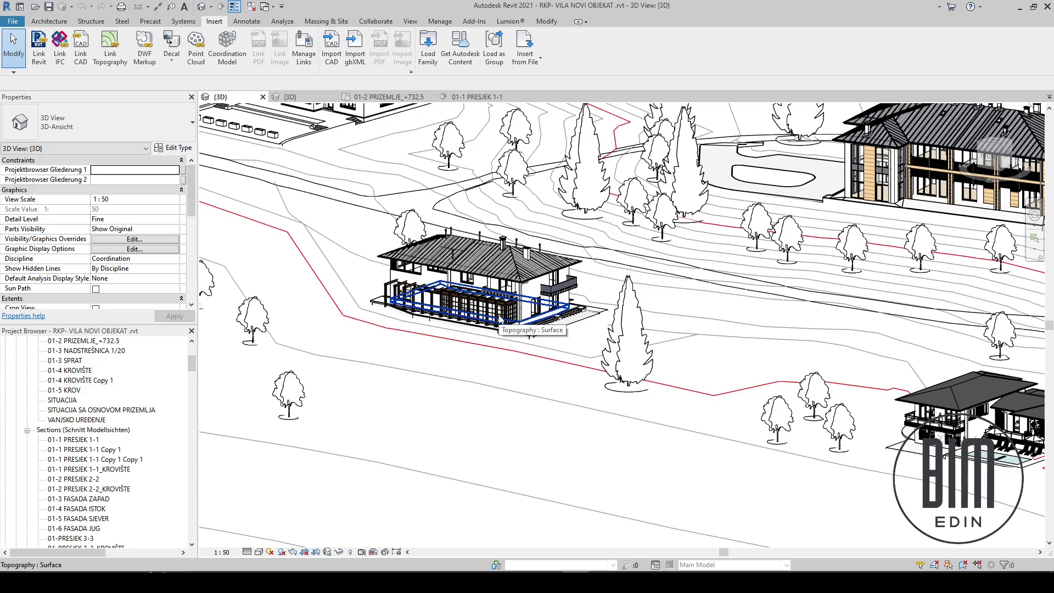
{"action": "scroll", "coordinate": [500, 319], "scroll_direction": "down", "scroll_amount": 5}
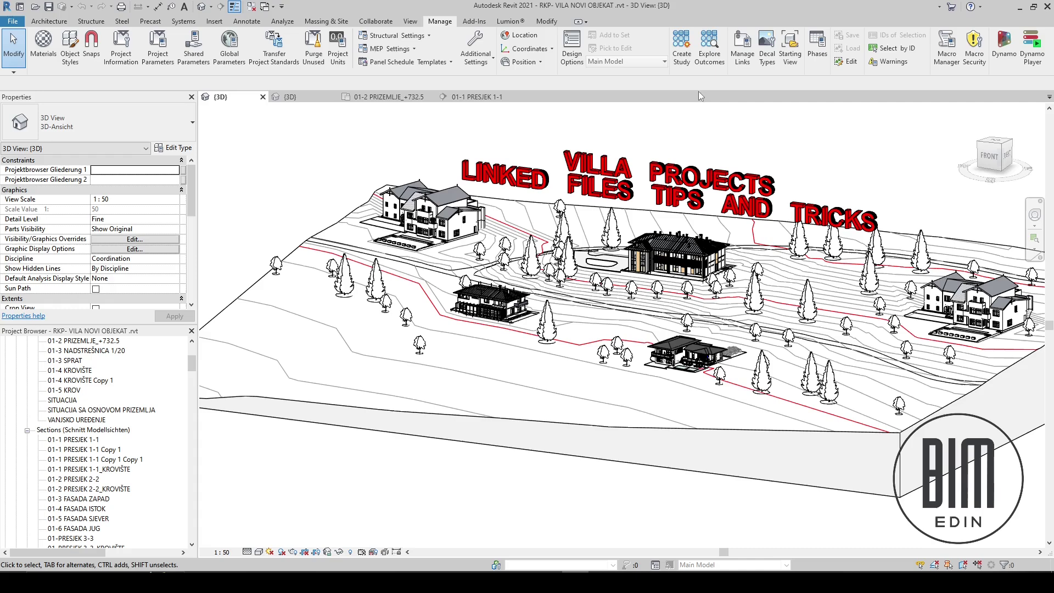
{"action": "left_click", "coordinate": [743, 49]}
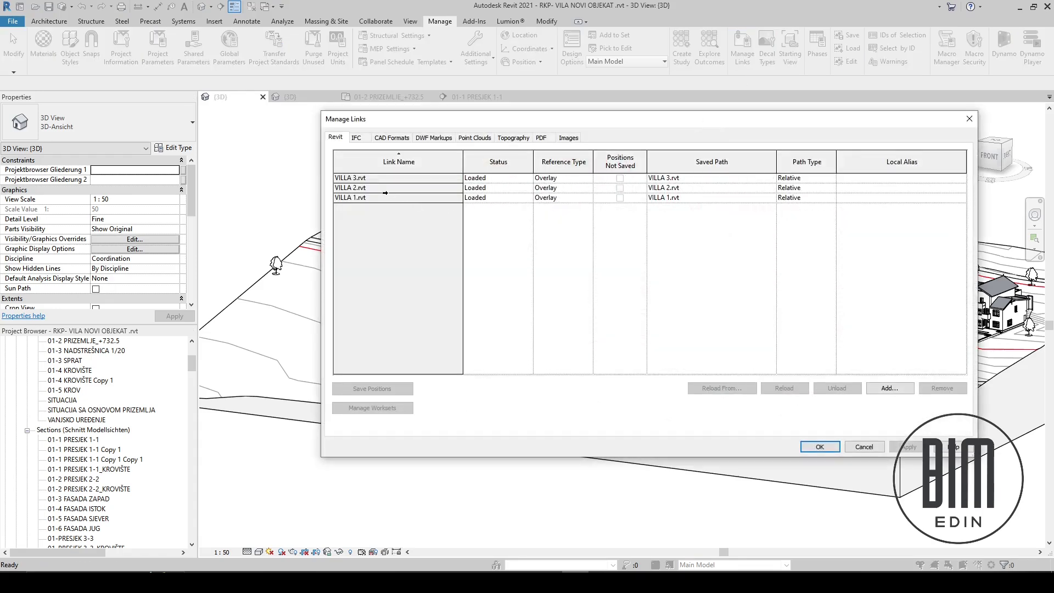
{"action": "left_click", "coordinate": [385, 178]}
{"action": "left_click", "coordinate": [388, 188], "text": "shift"}
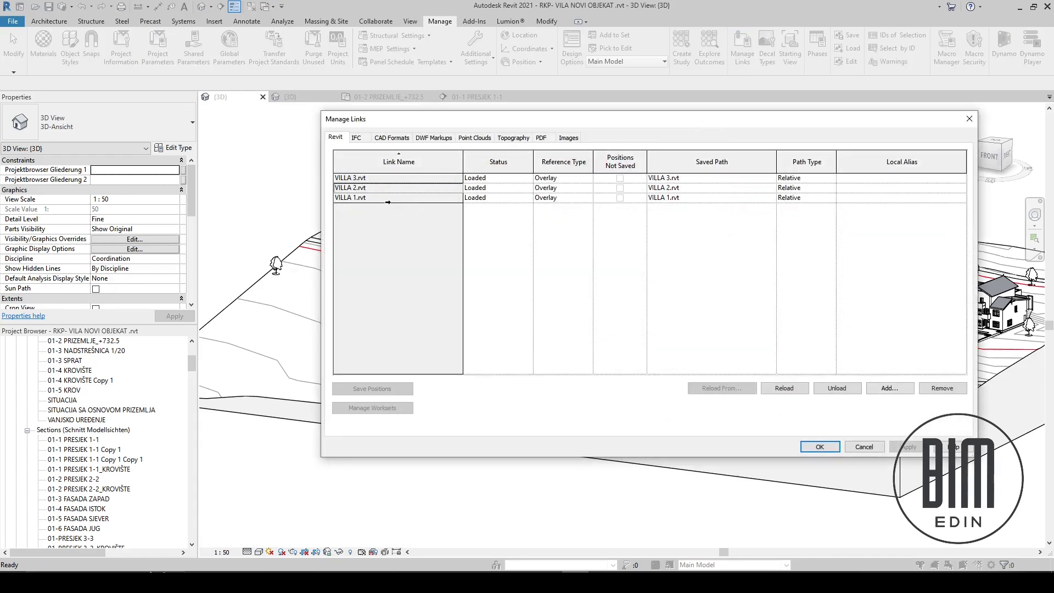
{"action": "left_click", "coordinate": [388, 178]}
{"action": "left_click", "coordinate": [837, 389]}
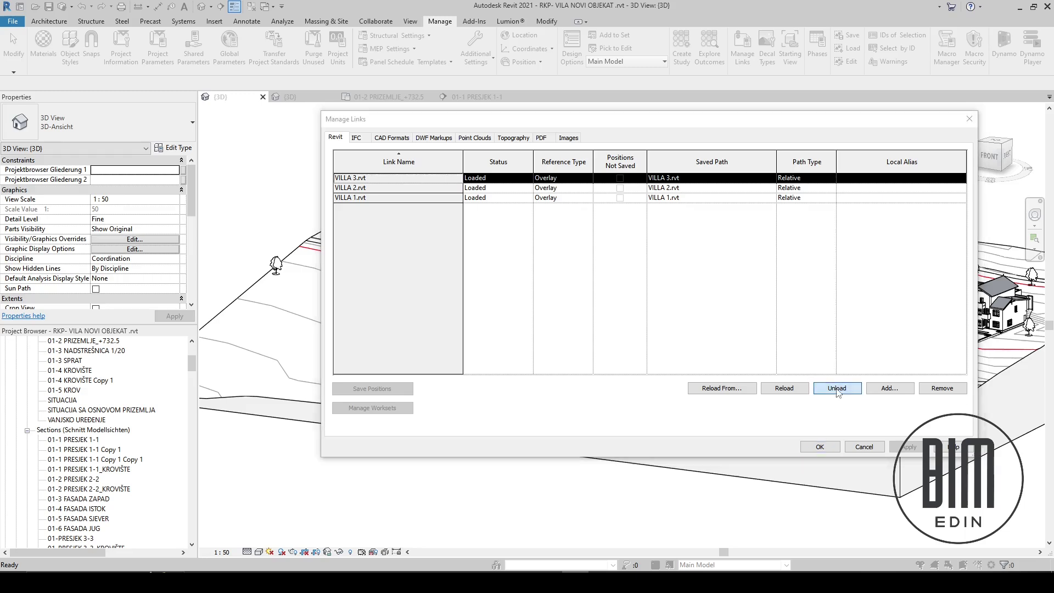
{"action": "left_click", "coordinate": [551, 310]}
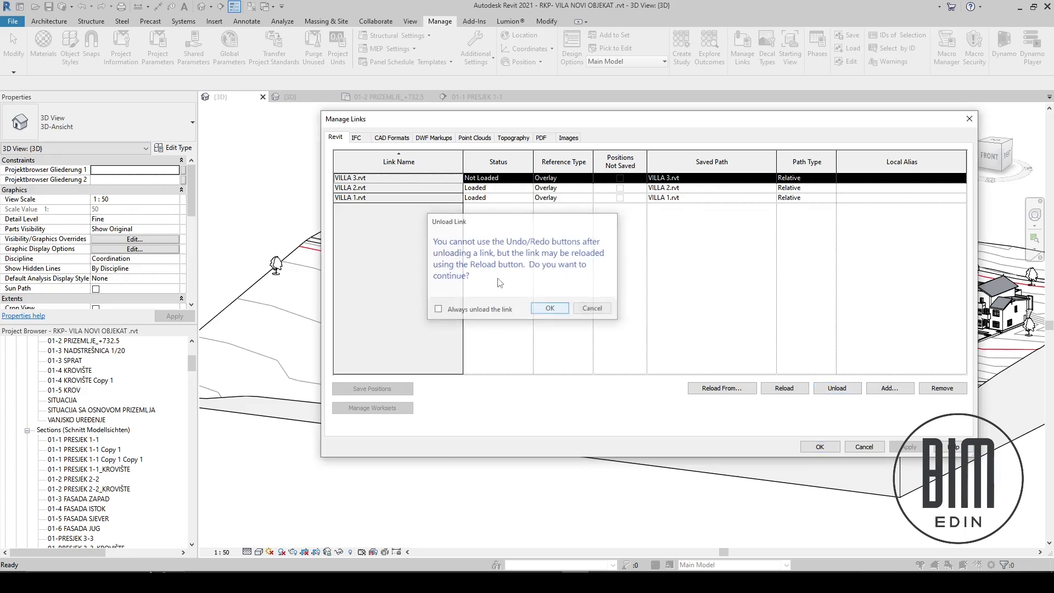
Unload the VILLA 2.rvt and VILLA 1.rvt links as well and accept the link changes
{"action": "left_click", "coordinate": [371, 189]}
{"action": "left_click", "coordinate": [838, 389]}
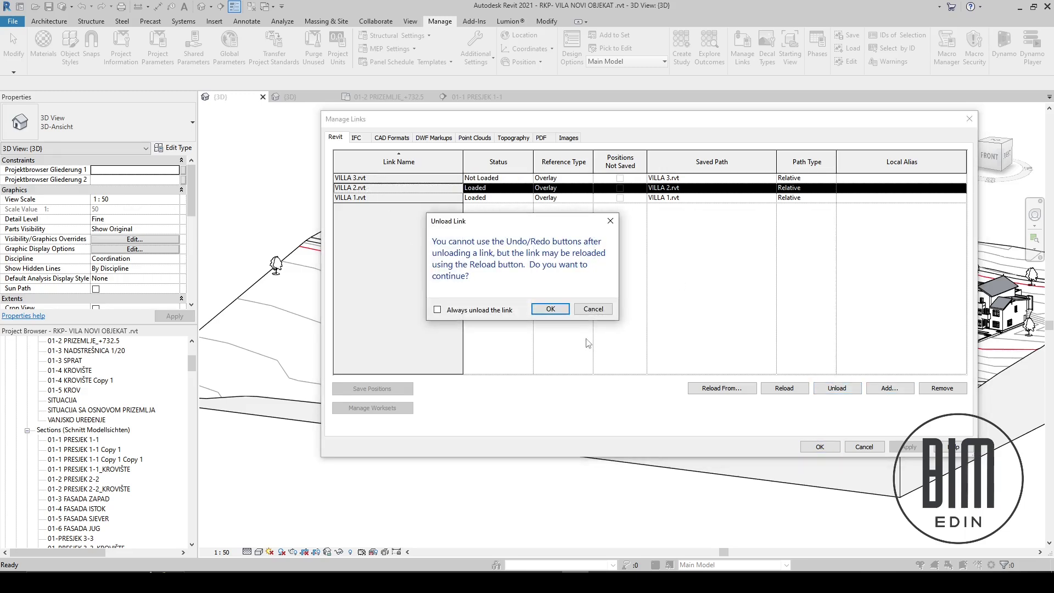
{"action": "left_click", "coordinate": [551, 310]}
{"action": "left_click", "coordinate": [351, 198]}
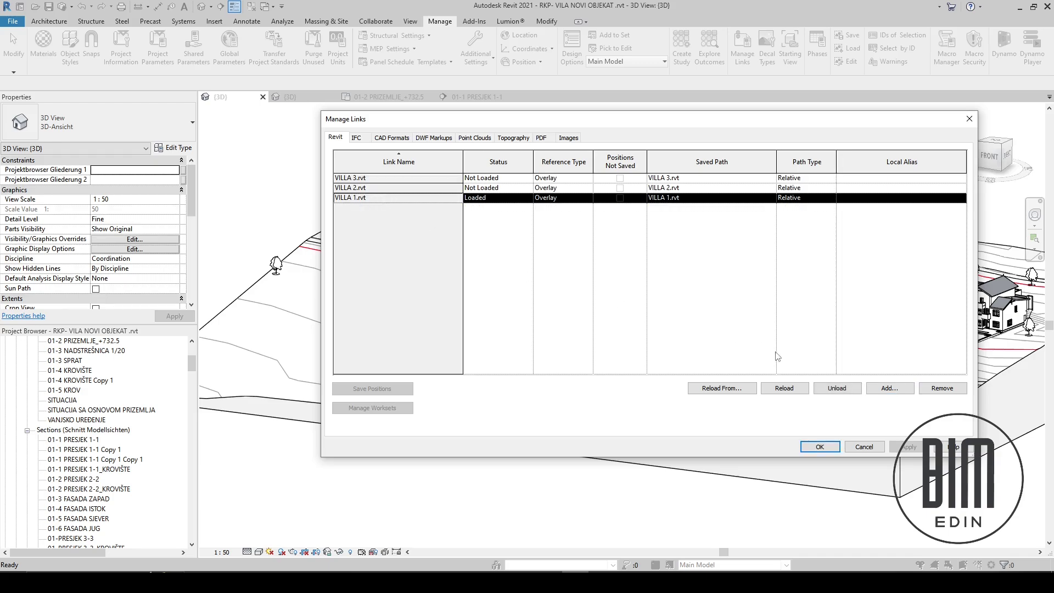
{"action": "left_click", "coordinate": [837, 388]}
{"action": "left_click", "coordinate": [551, 309]}
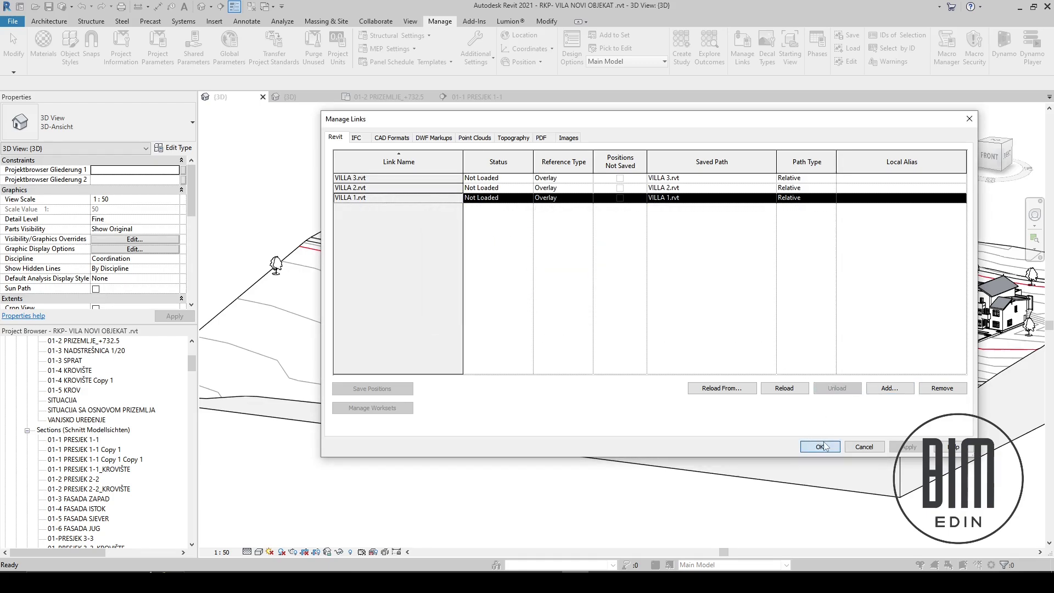
{"action": "left_click", "coordinate": [821, 446]}
Reload only the VILLA 3.rvt link, leaving VILLA 2 and VILLA 1 unloaded
{"action": "scroll", "coordinate": [438, 224], "scroll_direction": "up", "scroll_amount": 5}
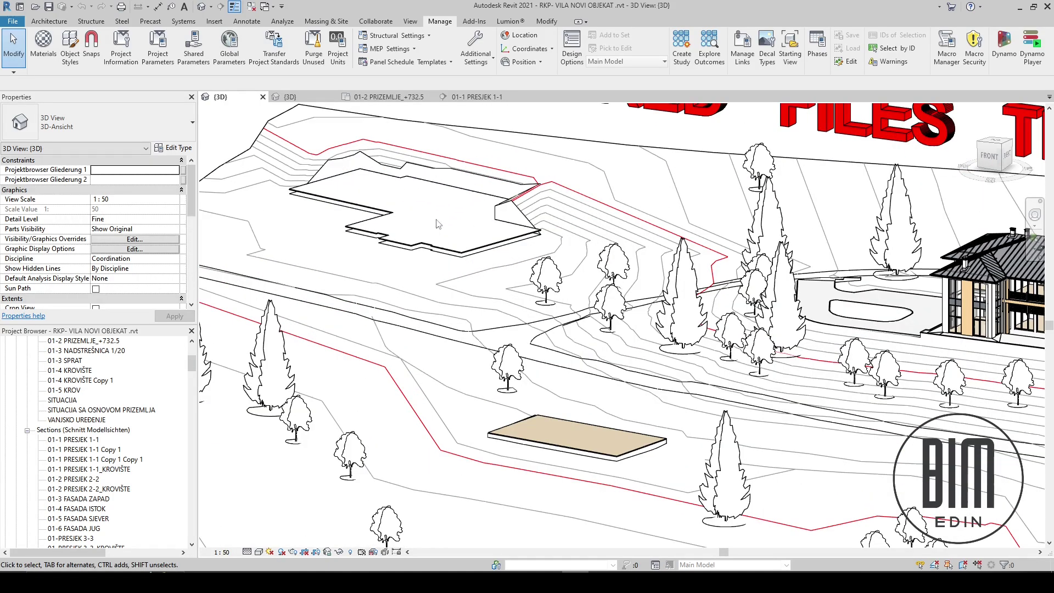
{"action": "scroll", "coordinate": [438, 203], "scroll_direction": "down", "scroll_amount": 4}
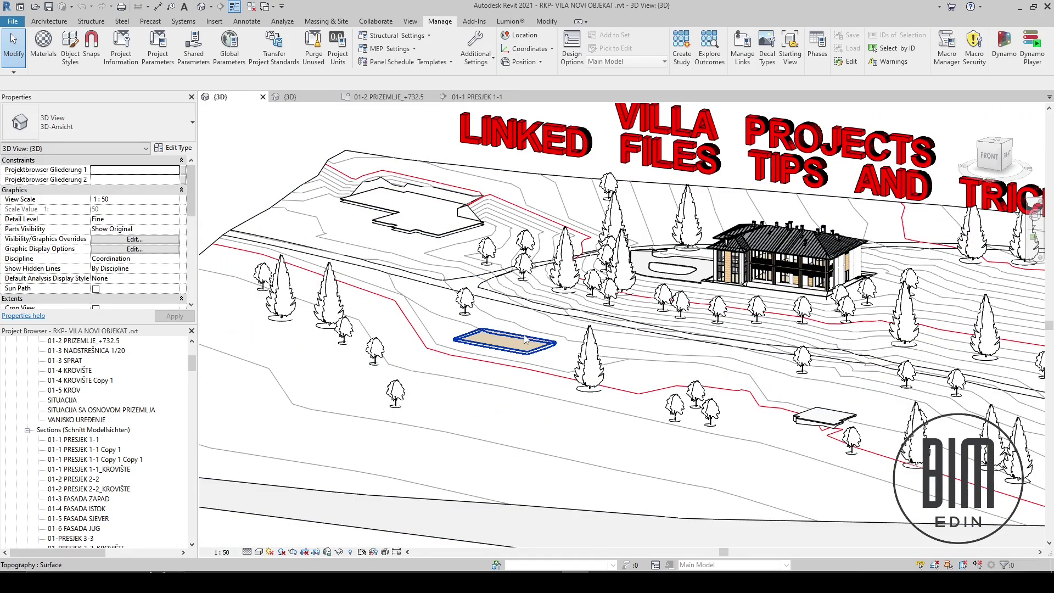
{"action": "scroll", "coordinate": [525, 346], "scroll_direction": "up", "scroll_amount": 2}
{"action": "scroll", "coordinate": [525, 343], "scroll_direction": "down", "scroll_amount": 5}
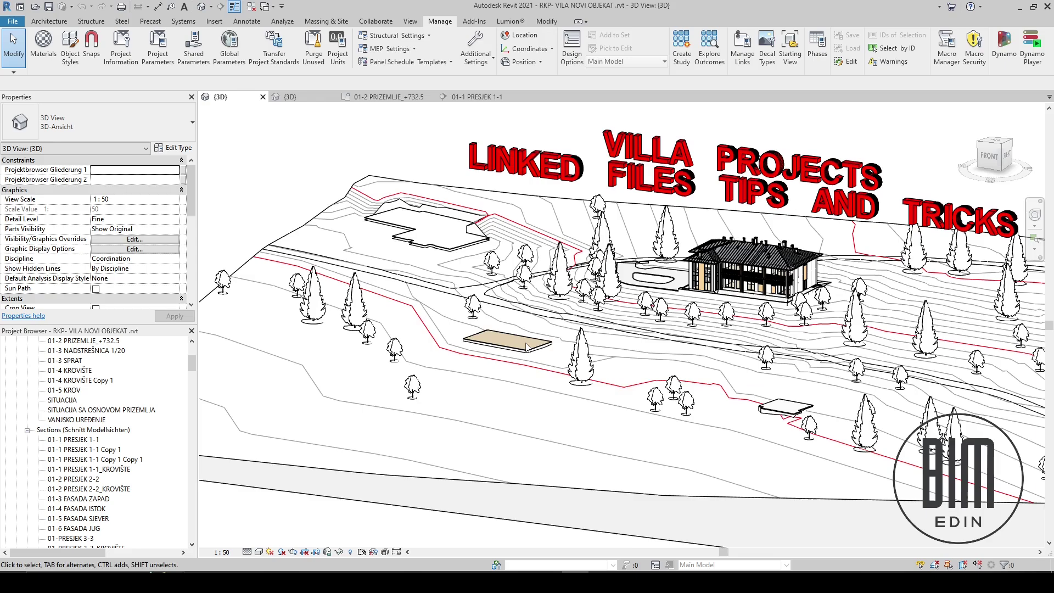
{"action": "middle_click_drag", "start_coordinate": [525, 343], "coordinate": [796, 352], "text": "shift"}
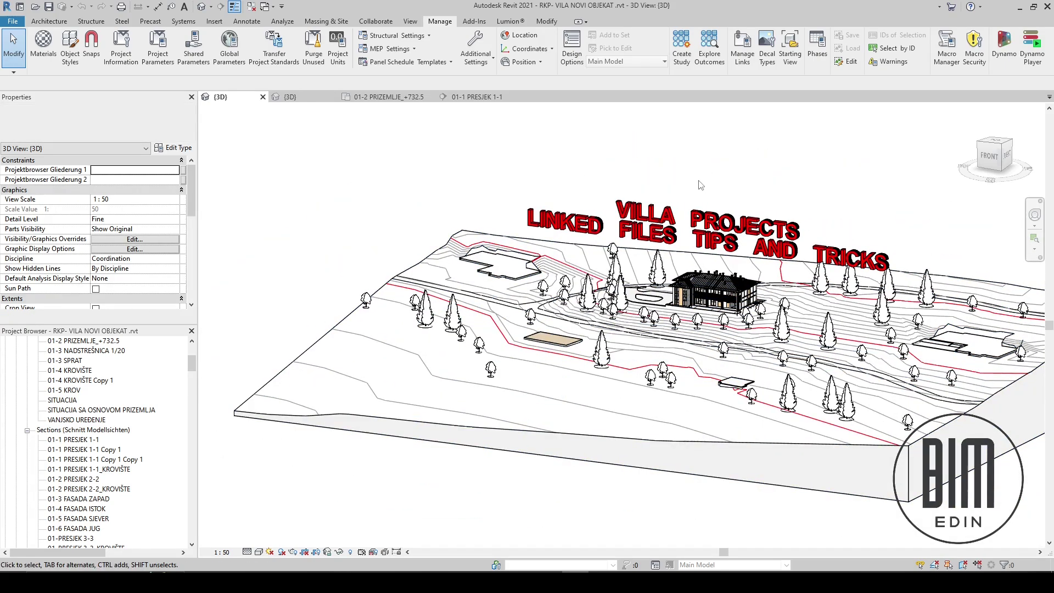
{"action": "left_click", "coordinate": [734, 55]}
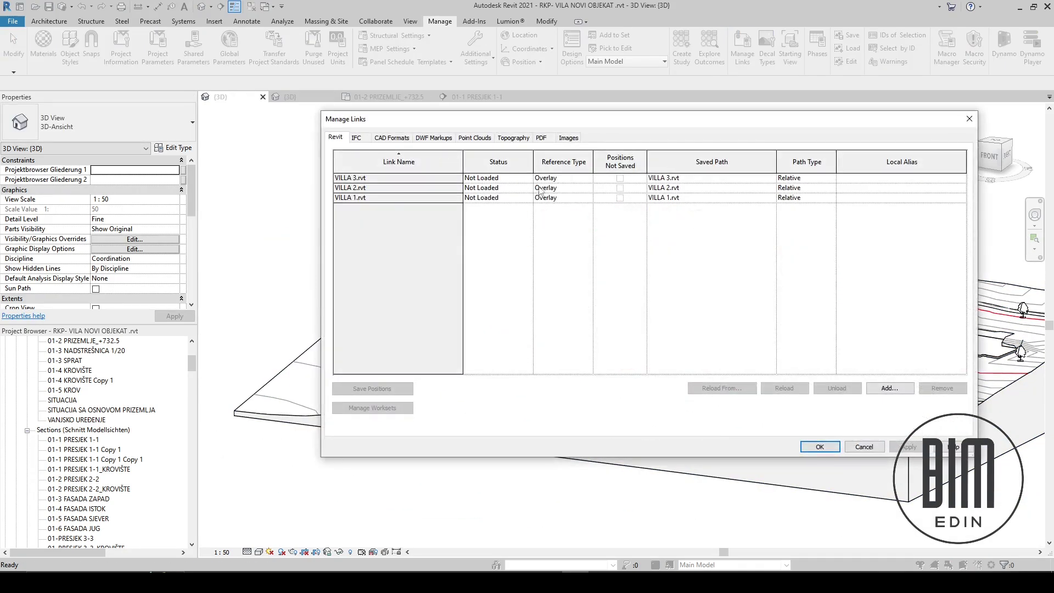
{"action": "left_click", "coordinate": [385, 179]}
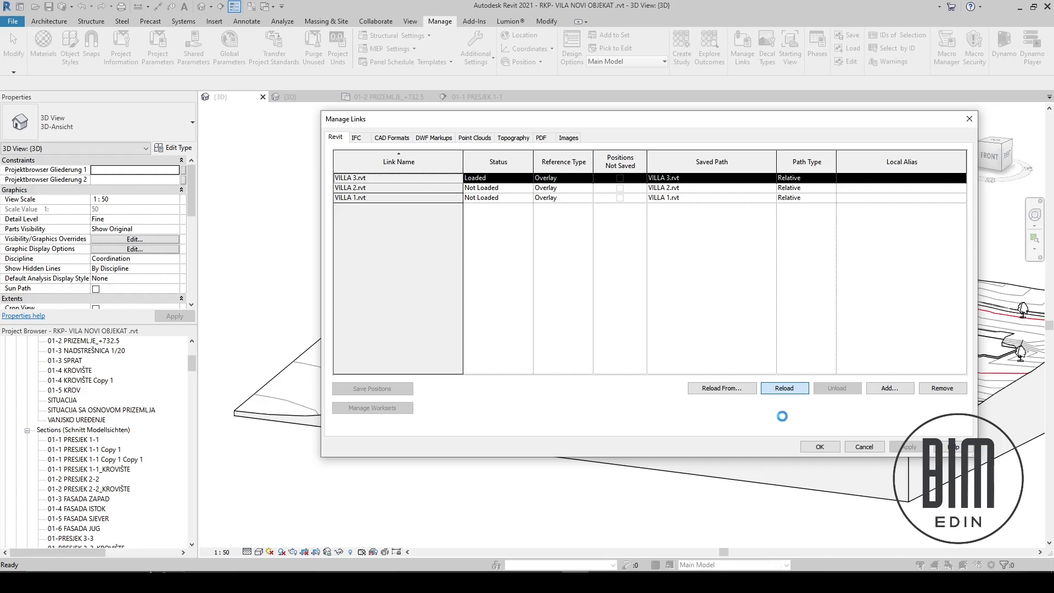
{"action": "key", "text": "Return"}
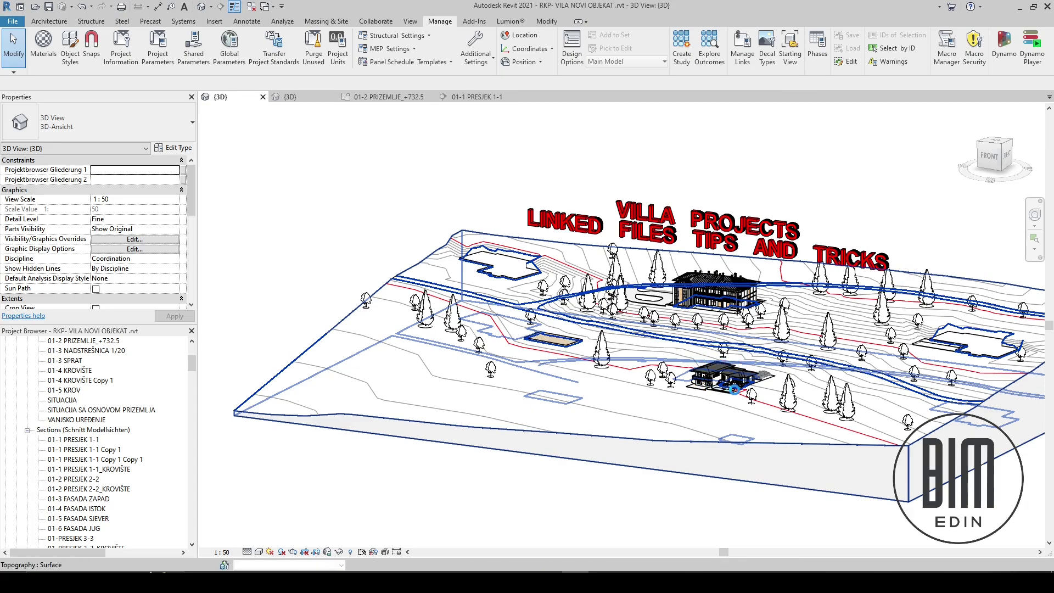
Inspect the linked VILLA 3 house on its slab, and reload the VILLA 2.rvt link
{"action": "scroll", "coordinate": [738, 392], "scroll_direction": "up", "scroll_amount": 5}
{"action": "scroll", "coordinate": [736, 393], "scroll_direction": "up", "scroll_amount": 5}
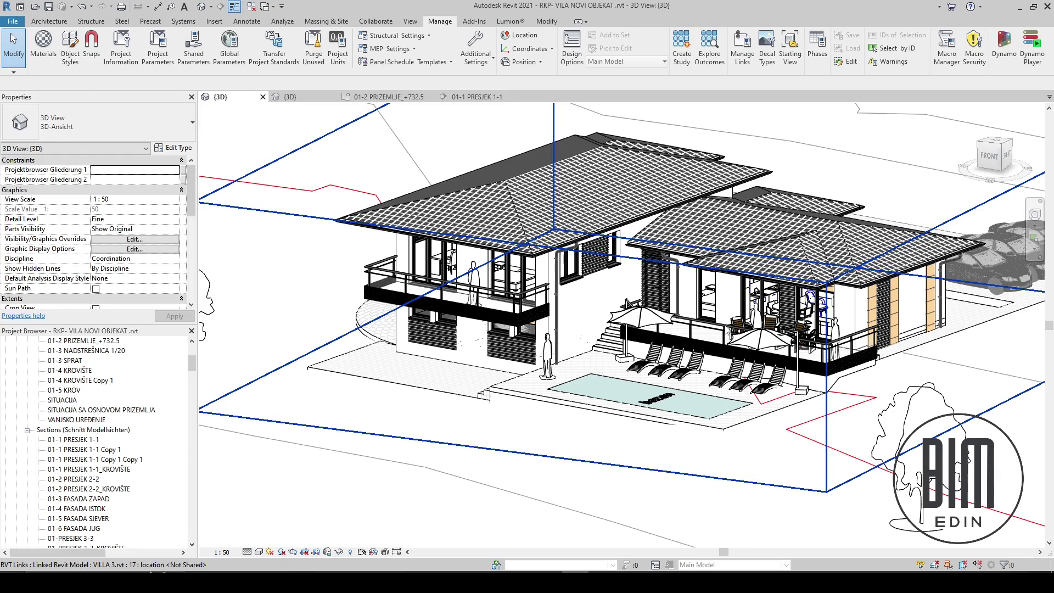
{"action": "scroll", "coordinate": [703, 352], "scroll_direction": "down", "scroll_amount": 1}
{"action": "scroll", "coordinate": [597, 326], "scroll_direction": "down", "scroll_amount": 8}
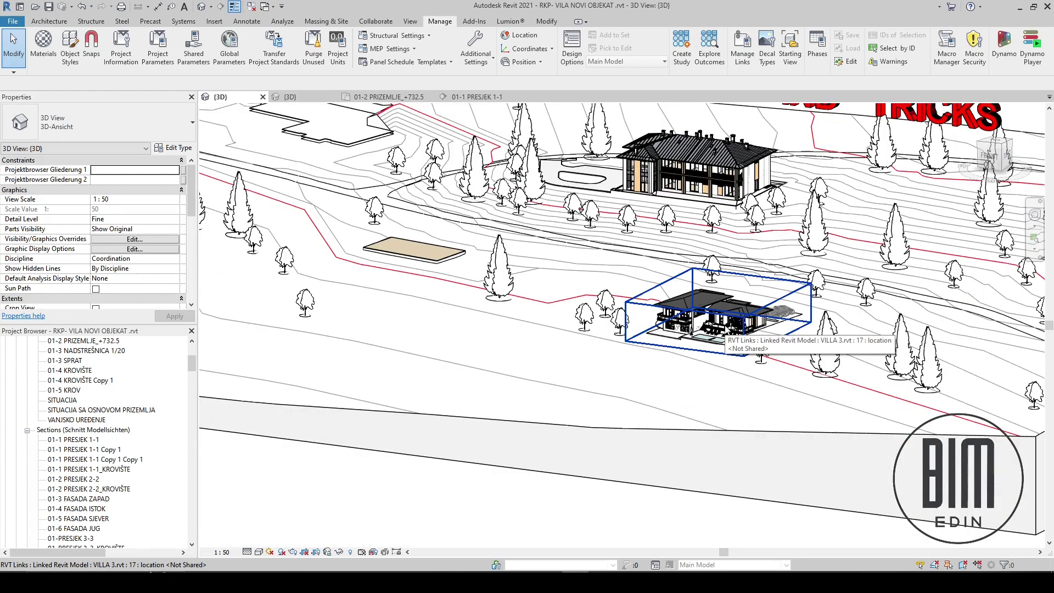
{"action": "middle_click_drag", "start_coordinate": [379, 497], "coordinate": [379, 261]}
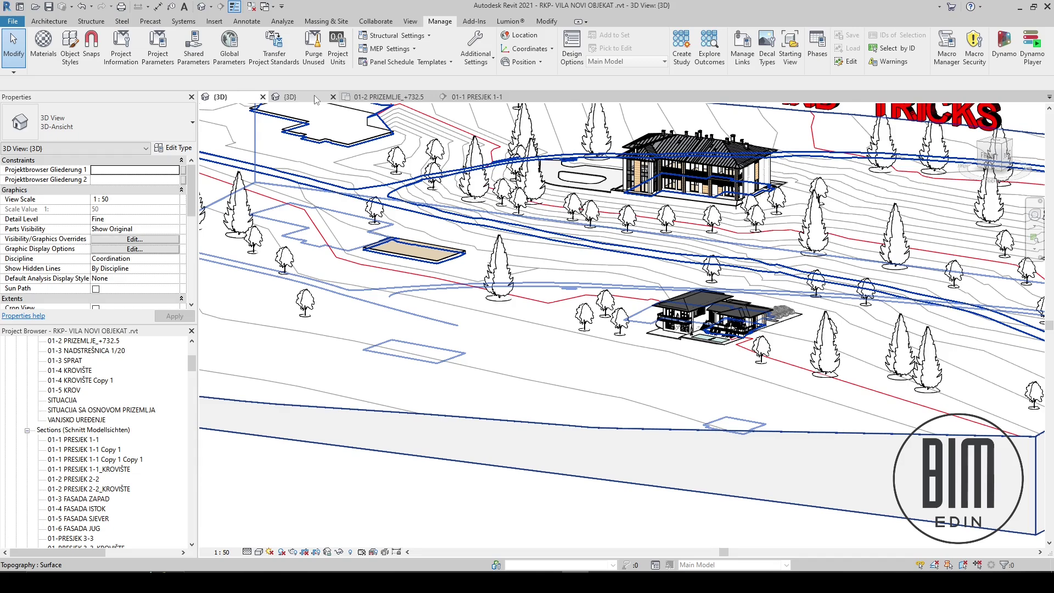
{"action": "left_click", "coordinate": [743, 51]}
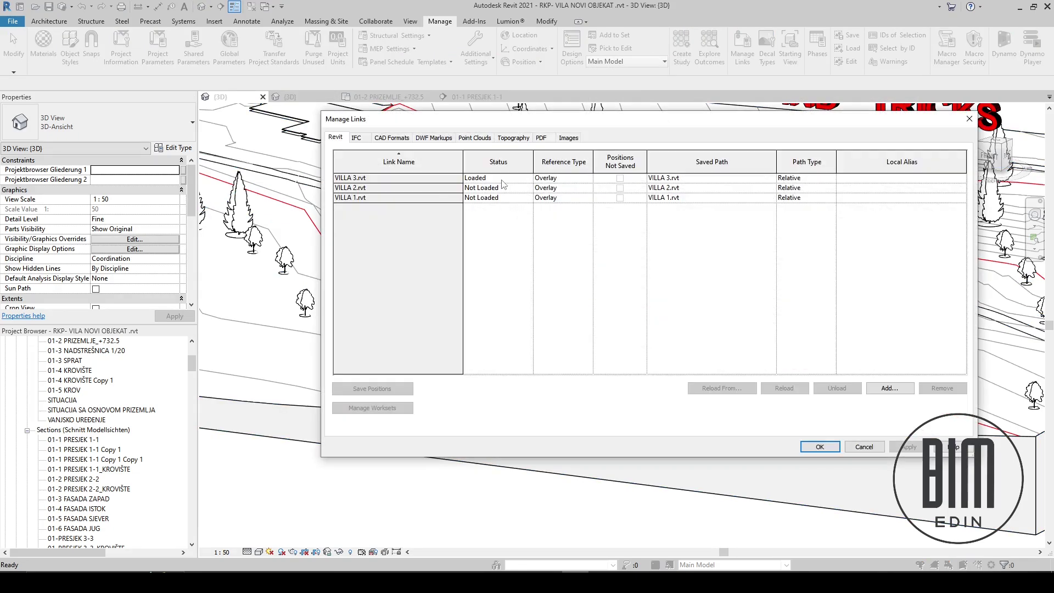
{"action": "left_click", "coordinate": [369, 189]}
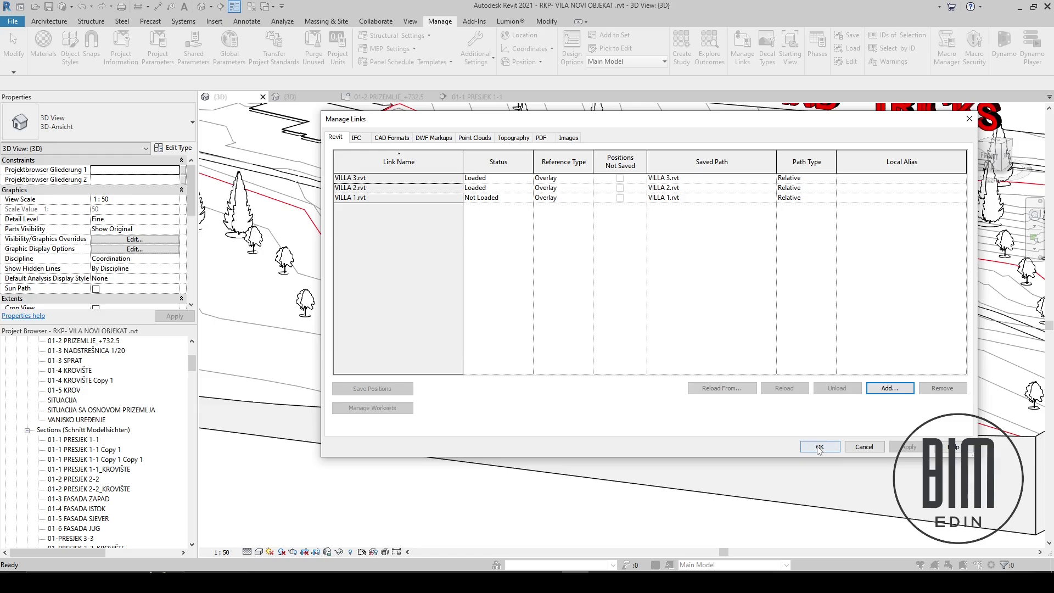
{"action": "left_click", "coordinate": [819, 448]}
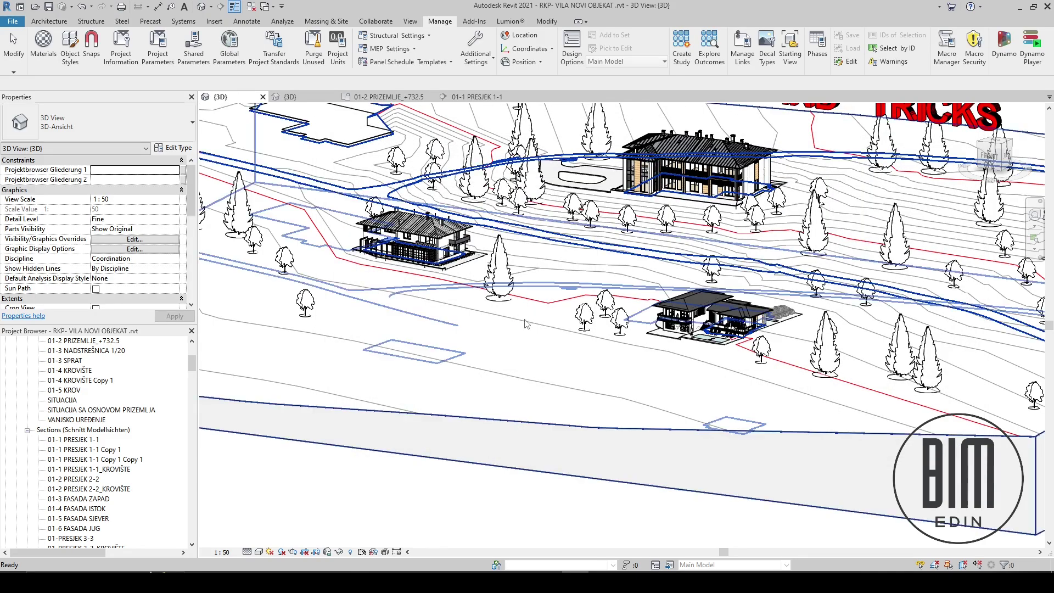
Inspect the linked VILLA 2 house up close, using the conifer beside it as the orbit centre
{"action": "scroll", "coordinate": [365, 242], "scroll_direction": "up", "scroll_amount": 3}
{"action": "scroll", "coordinate": [366, 242], "scroll_direction": "up", "scroll_amount": 6}
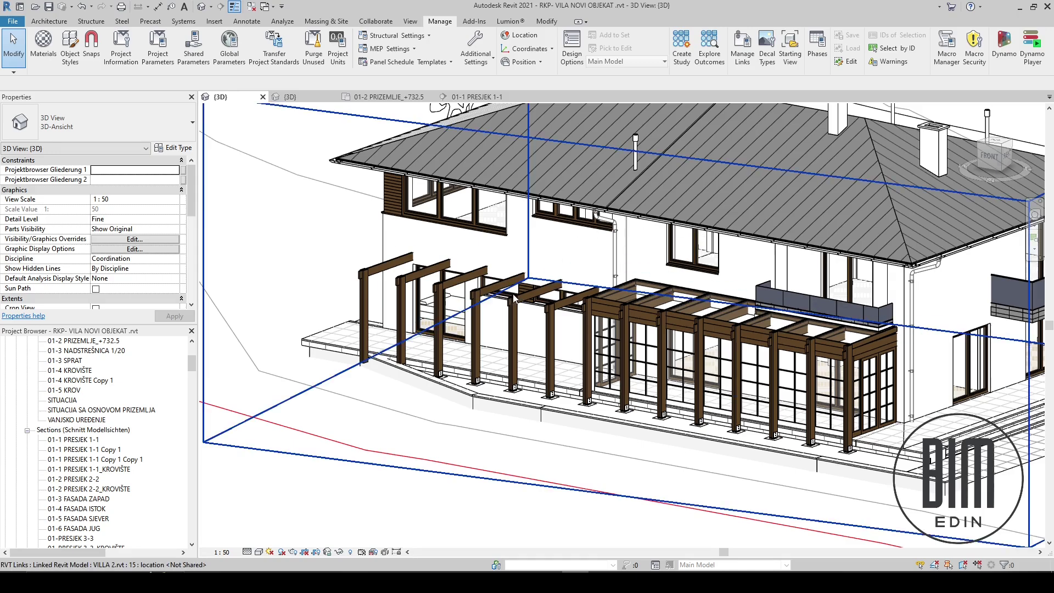
{"action": "scroll", "coordinate": [515, 299], "scroll_direction": "down", "scroll_amount": 6}
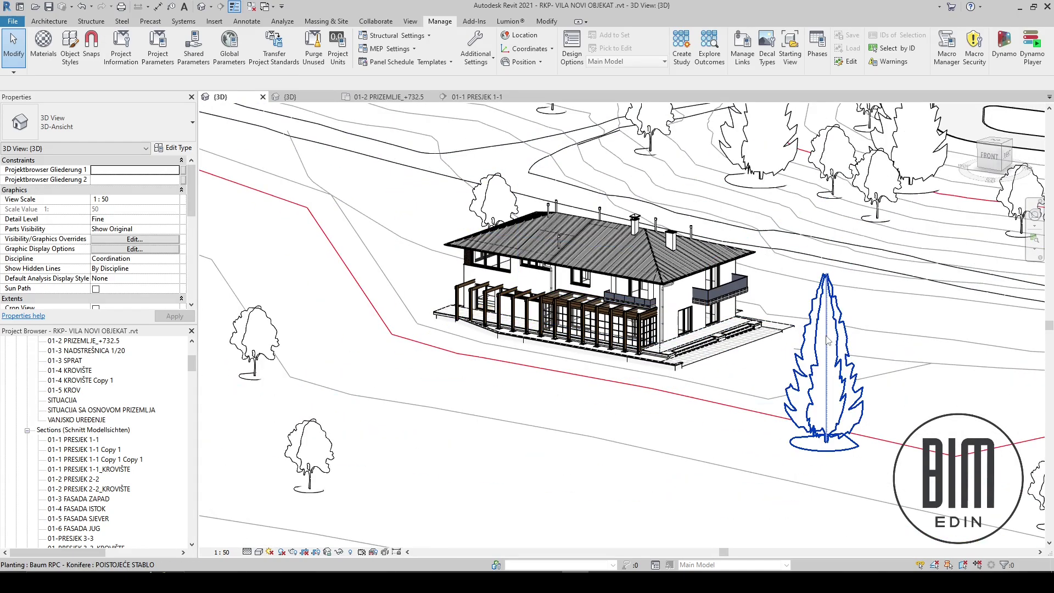
{"action": "left_click", "coordinate": [828, 340]}
{"action": "middle_click_drag", "start_coordinate": [828, 340], "coordinate": [862, 419], "text": "shift"}
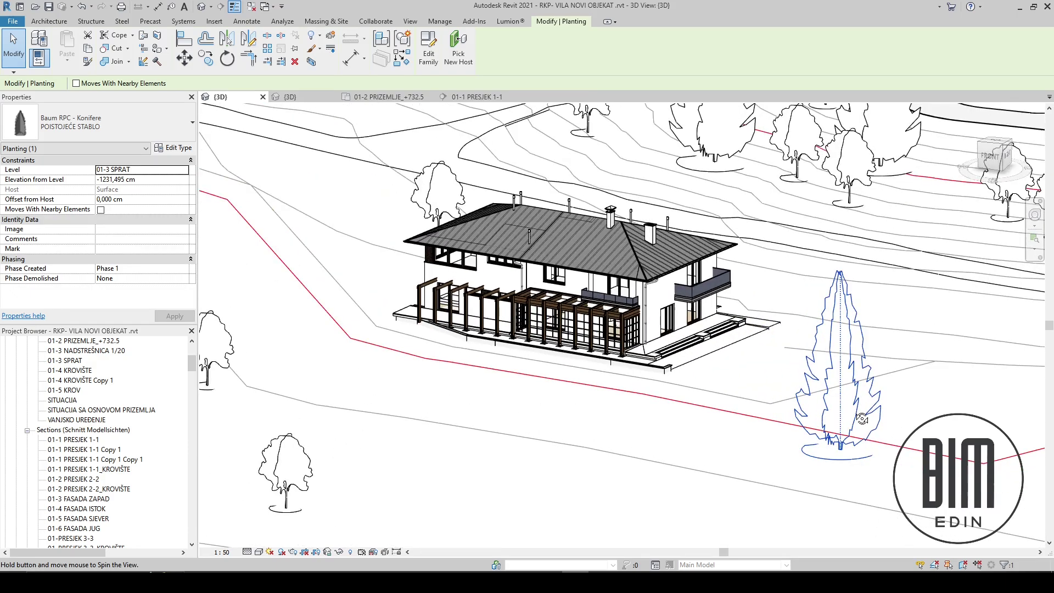
{"action": "scroll", "coordinate": [862, 419], "scroll_direction": "down", "scroll_amount": 8}
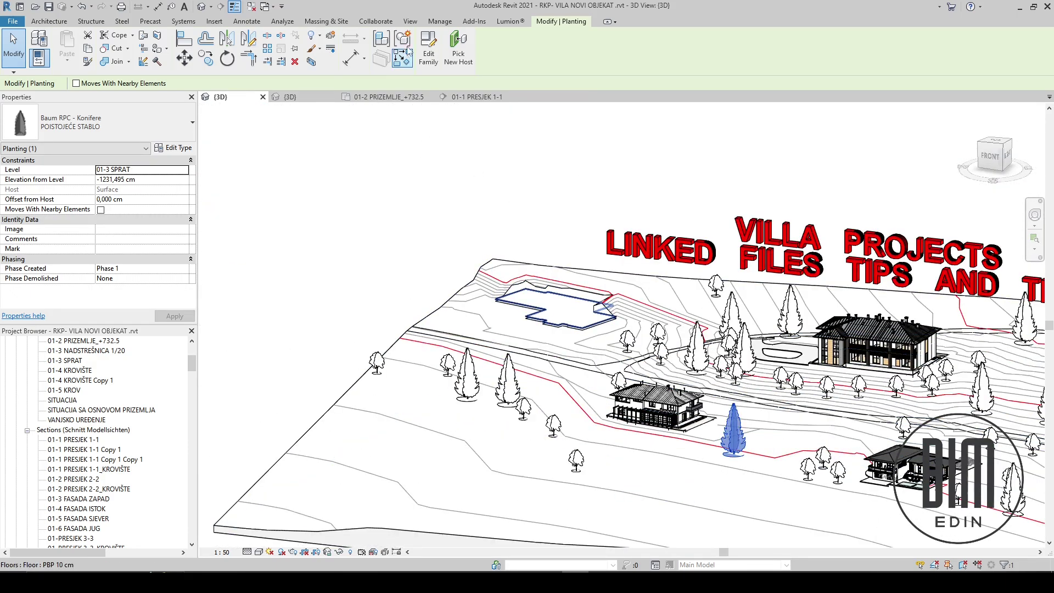
Reload the VILLA 1.rvt link and accept the link changes
{"action": "left_click", "coordinate": [439, 22]}
{"action": "left_click", "coordinate": [742, 50]}
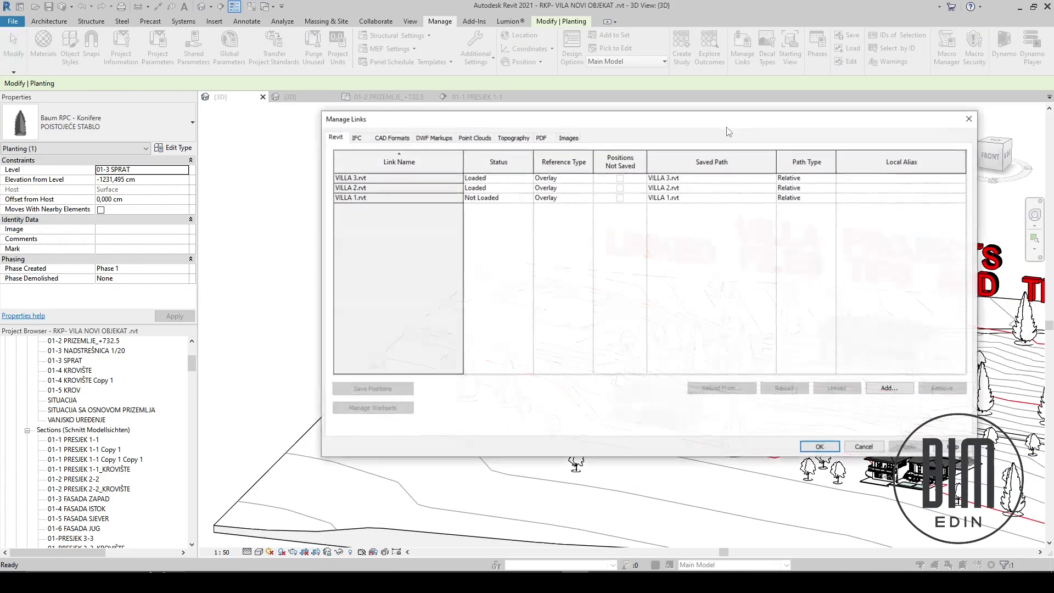
{"action": "left_click", "coordinate": [379, 187]}
{"action": "left_click", "coordinate": [396, 177]}
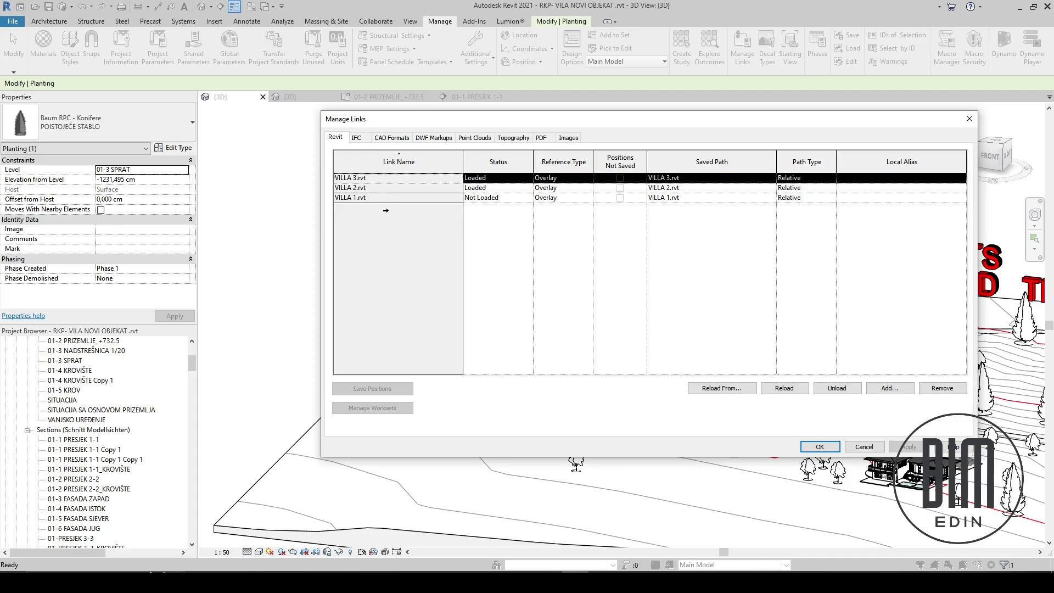
{"action": "left_click", "coordinate": [379, 199]}
{"action": "left_click", "coordinate": [786, 389]}
{"action": "left_click", "coordinate": [819, 446]}
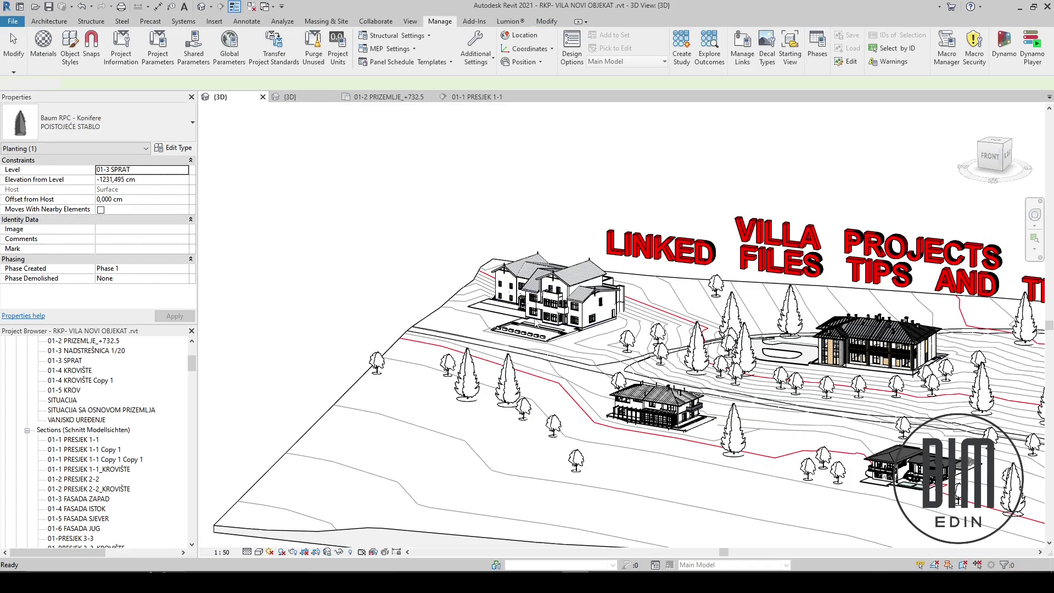
Examine the whole site model with all linked villas from the front and the right side, including the VILLA 1.rvt instance
{"action": "scroll", "coordinate": [821, 373], "scroll_direction": "down", "scroll_amount": 3}
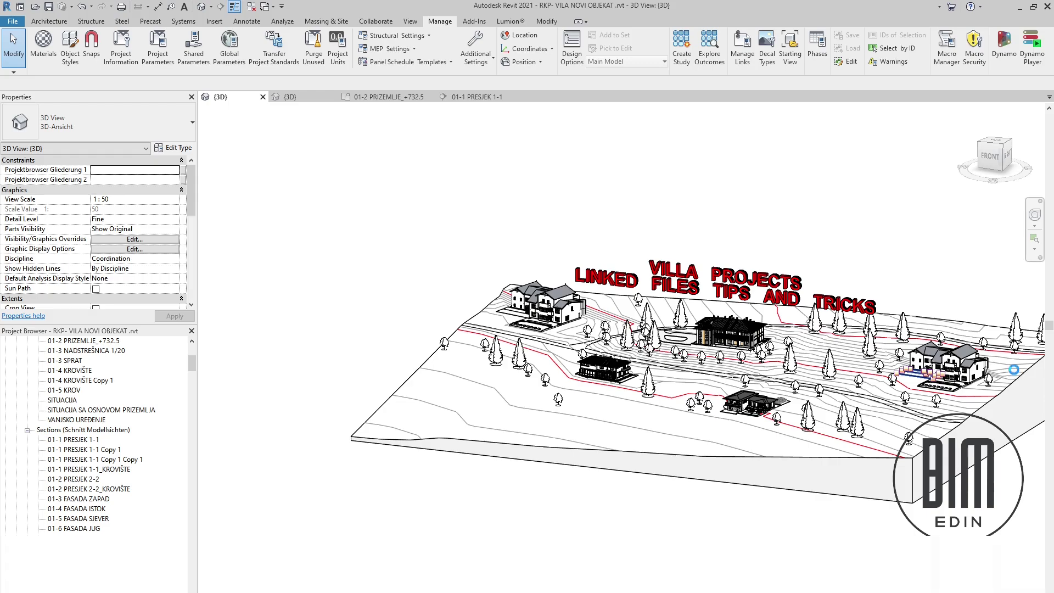
{"action": "scroll", "coordinate": [1014, 370], "scroll_direction": "up", "scroll_amount": 2}
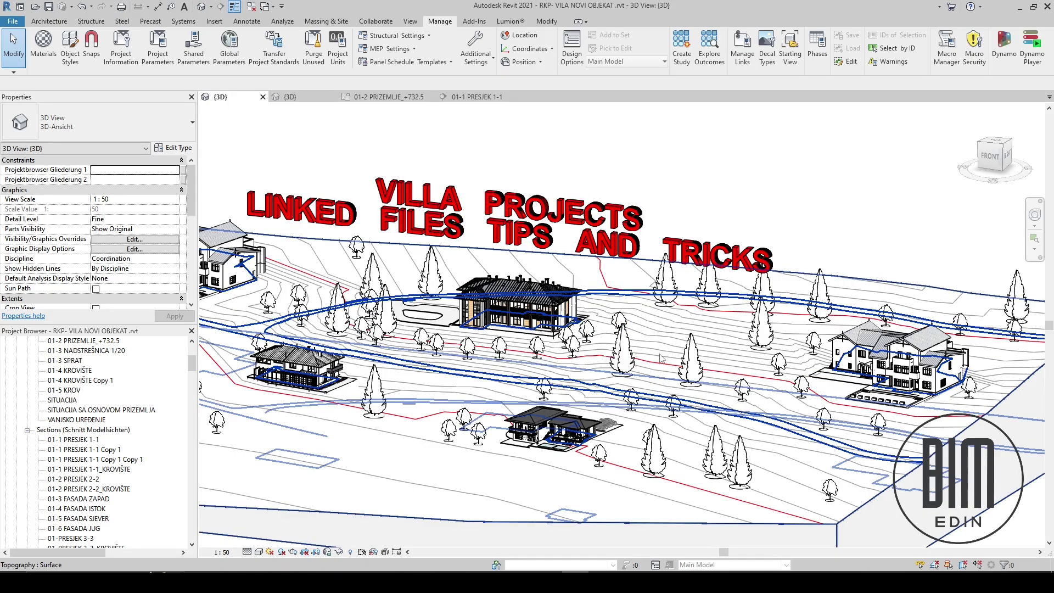
{"action": "scroll", "coordinate": [866, 343], "scroll_direction": "down", "scroll_amount": 2}
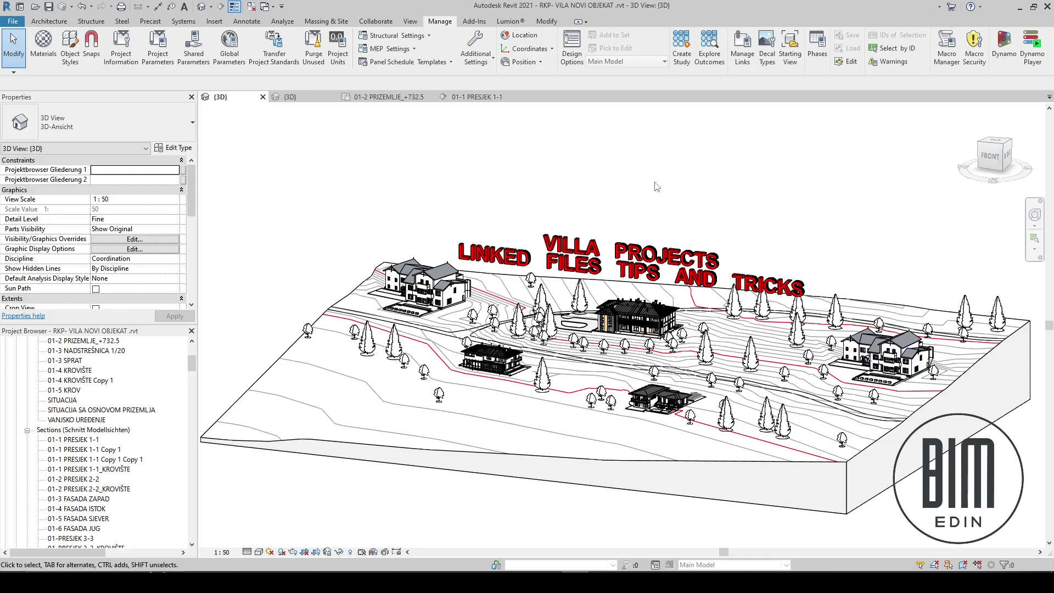
{"action": "middle_click_drag", "start_coordinate": [946, 486], "coordinate": [841, 491], "text": "shift"}
{"action": "scroll", "coordinate": [841, 492], "scroll_direction": "down", "scroll_amount": 1}
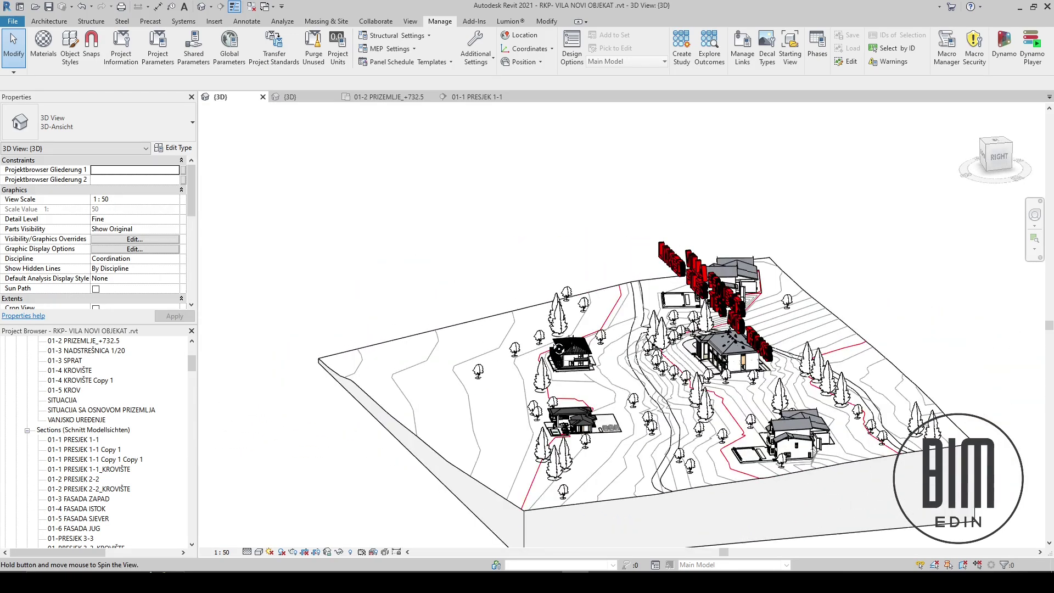
{"action": "scroll", "coordinate": [787, 357], "scroll_direction": "down", "scroll_amount": 2}
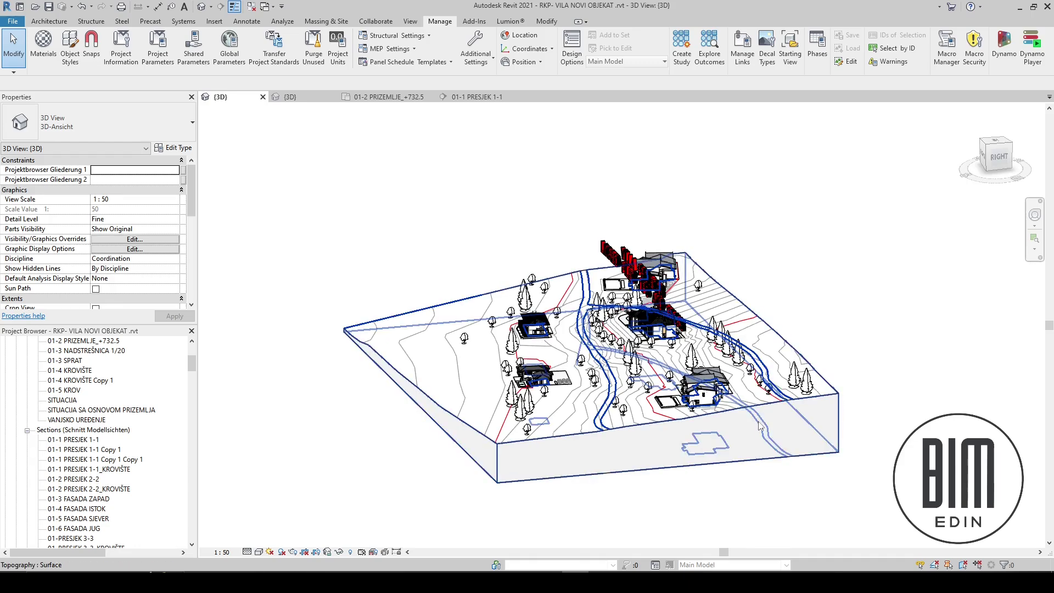
{"action": "middle_click_drag", "start_coordinate": [368, 471], "coordinate": [492, 476], "text": "shift"}
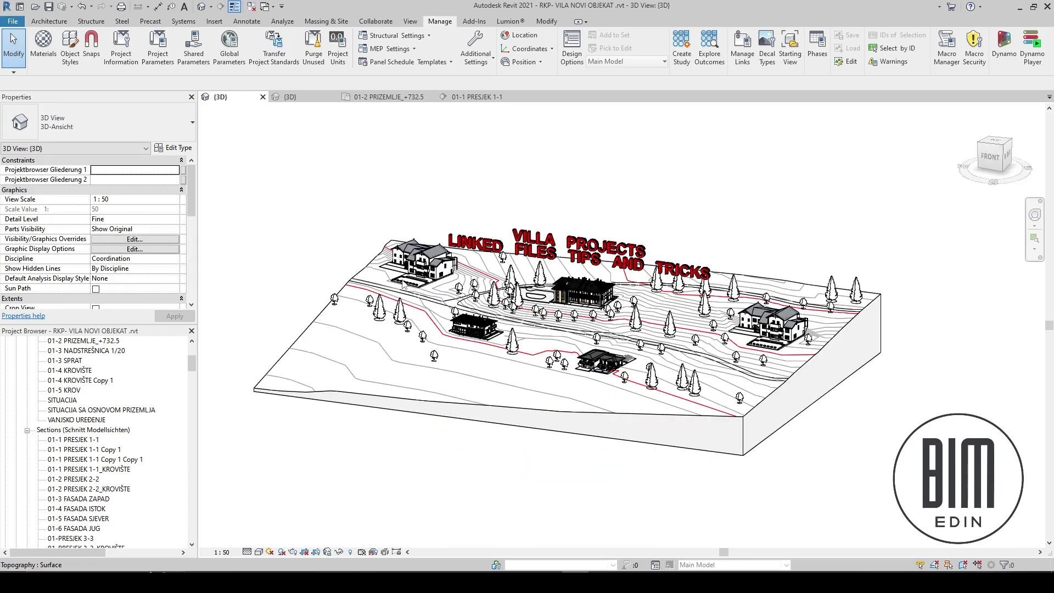
{"action": "scroll", "coordinate": [407, 285], "scroll_direction": "up", "scroll_amount": 1}
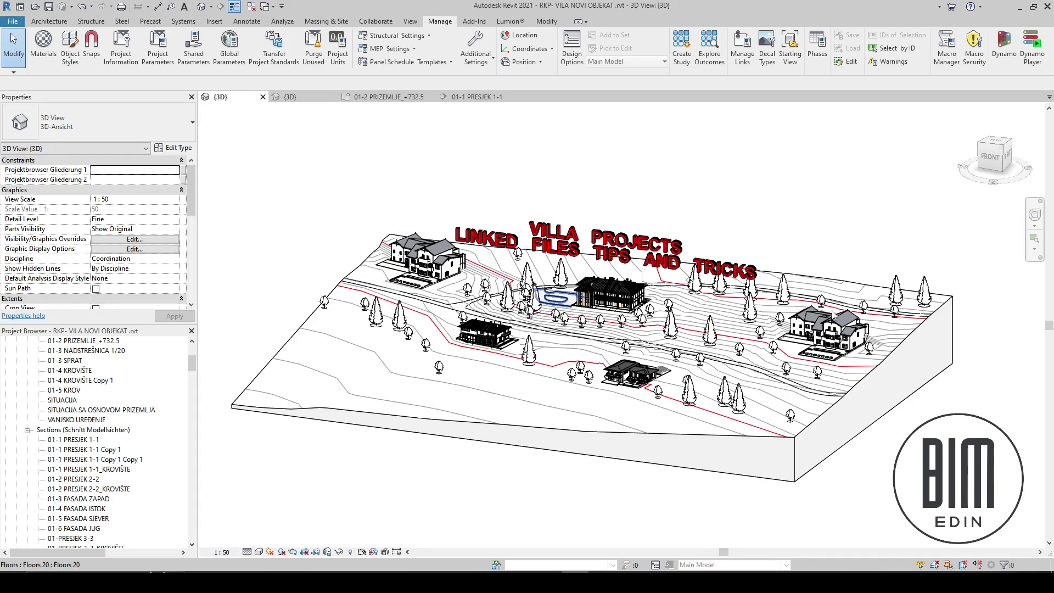
{"action": "scroll", "coordinate": [875, 338], "scroll_direction": "up", "scroll_amount": 2}
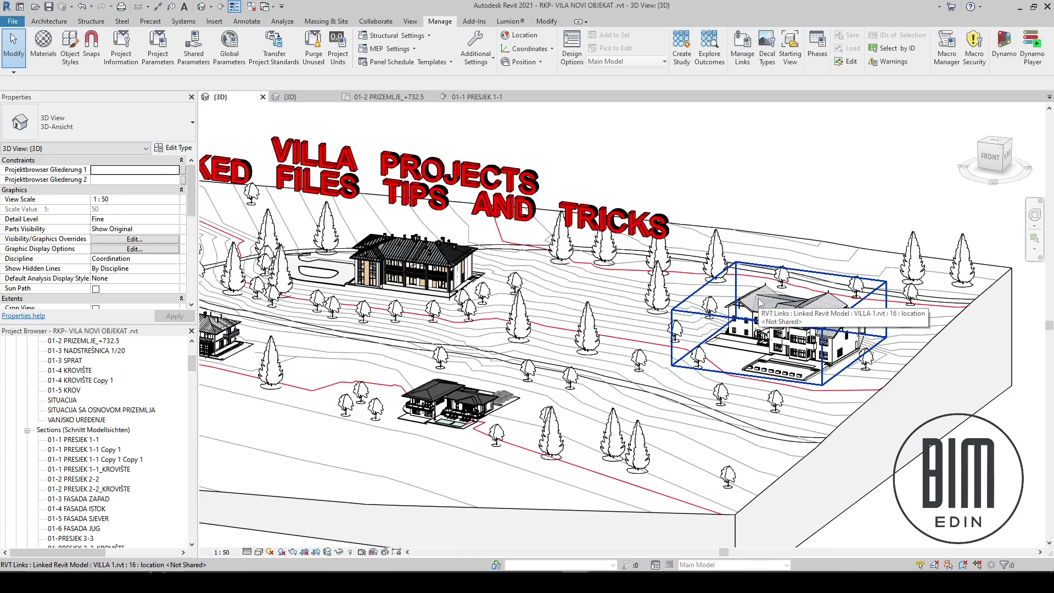
{"action": "scroll", "coordinate": [759, 301], "scroll_direction": "down", "scroll_amount": 3}
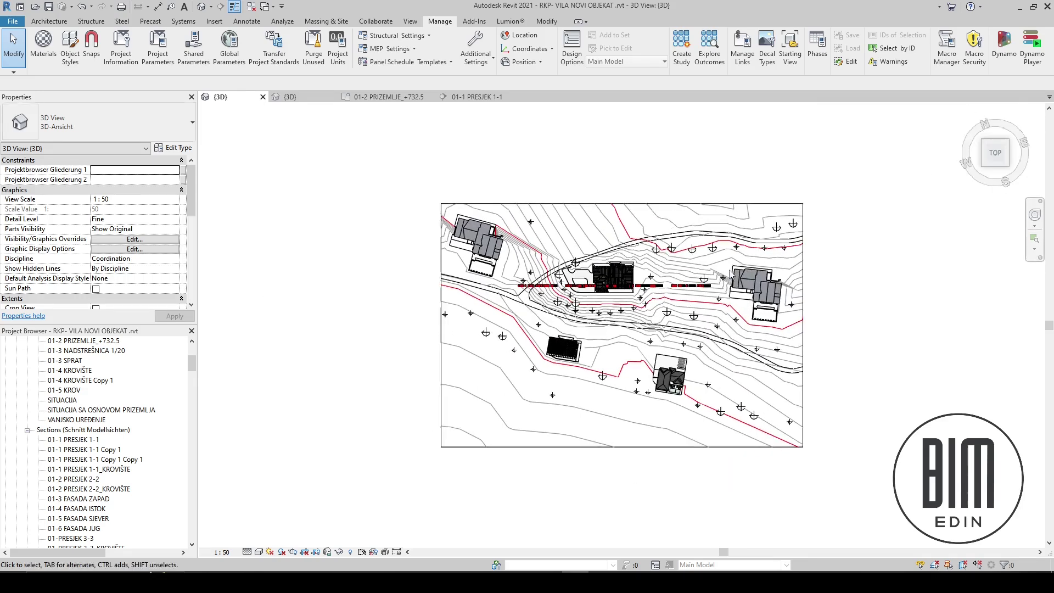
Examine the villa layout on the terrain in plan from above, and return to a tilted front view
{"action": "scroll", "coordinate": [598, 327], "scroll_direction": "up", "scroll_amount": 2}
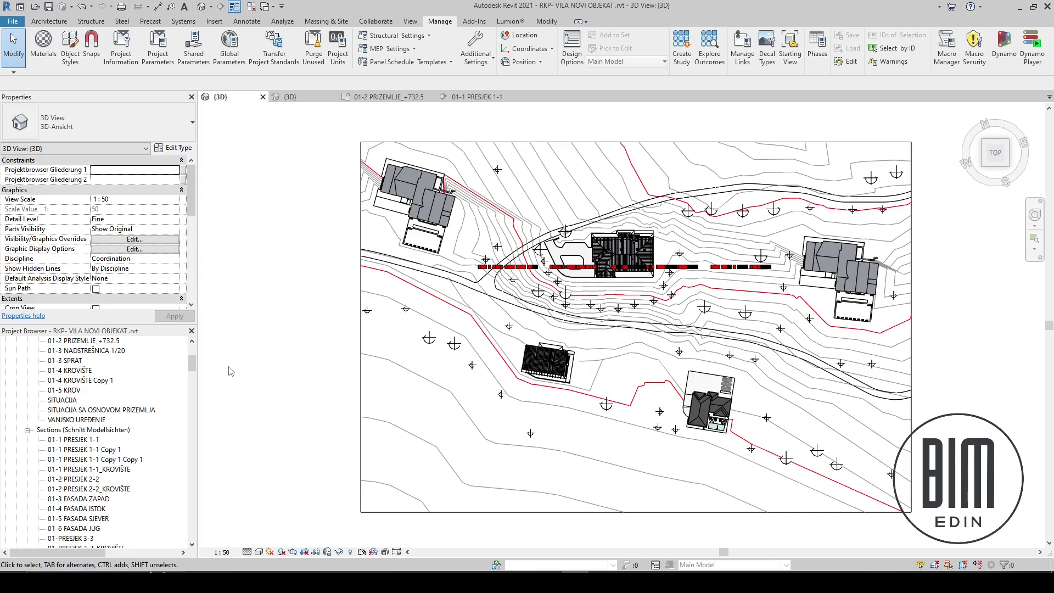
{"action": "middle_click_drag", "start_coordinate": [804, 394], "coordinate": [777, 184], "text": "shift"}
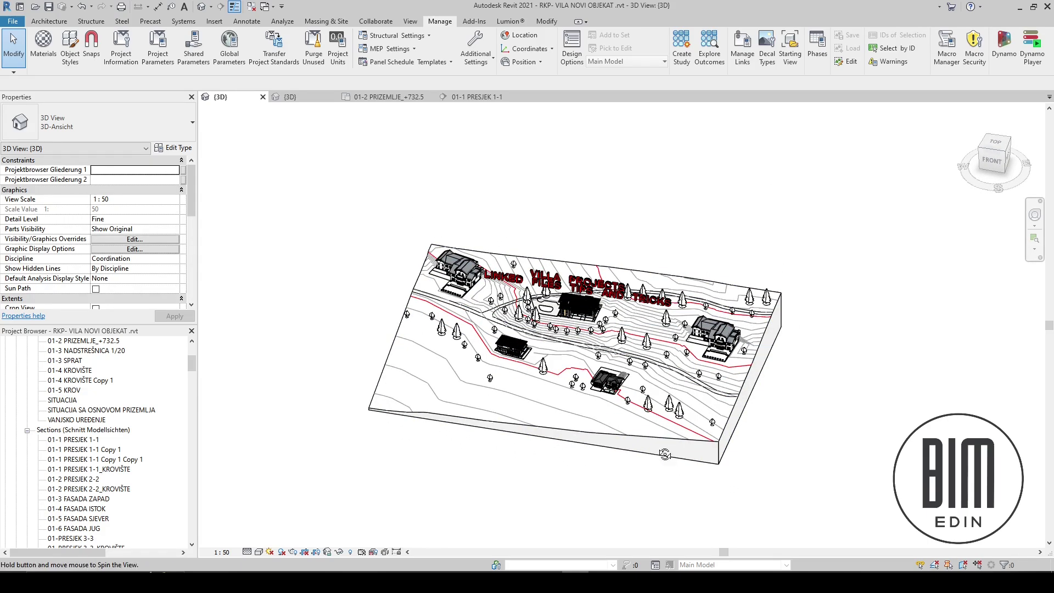
{"action": "middle_click_drag", "start_coordinate": [665, 454], "coordinate": [650, 400], "text": "shift"}
{"action": "scroll", "coordinate": [568, 356], "scroll_direction": "up", "scroll_amount": 3}
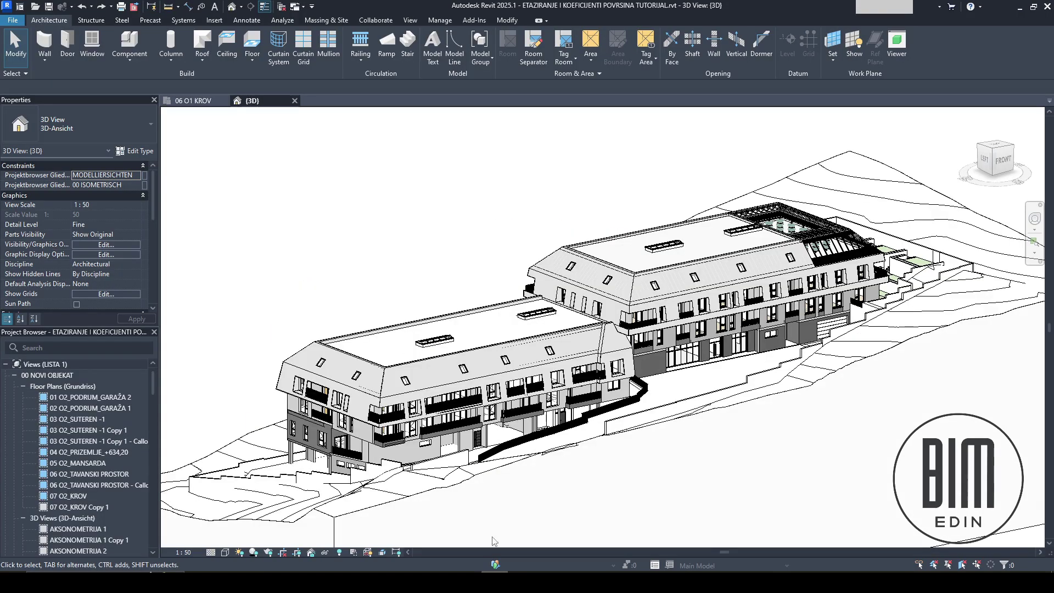
In the ETAZIRANJE I KOEFICIJENTI POVRSINA TUTORIJAL project, view the two hillside buildings from the back and check the uphill building's upper-floor link
{"action": "middle_click_drag", "start_coordinate": [321, 326], "coordinate": [676, 488], "text": "shift"}
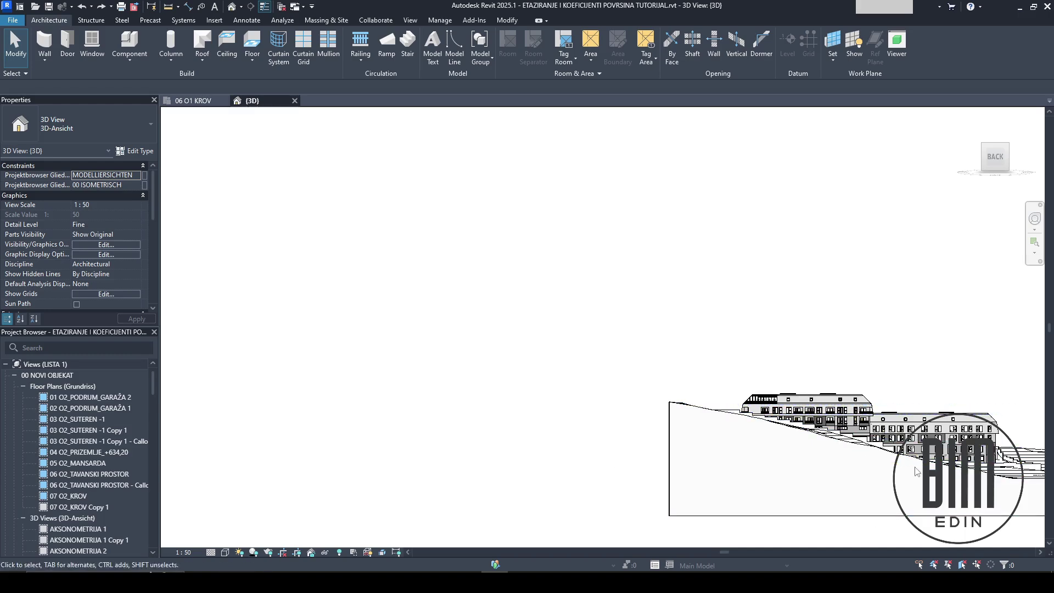
{"action": "middle_click", "coordinate": [868, 346]}
{"action": "middle_click", "coordinate": [869, 346]}
{"action": "scroll", "coordinate": [868, 346], "scroll_direction": "up", "scroll_amount": 4}
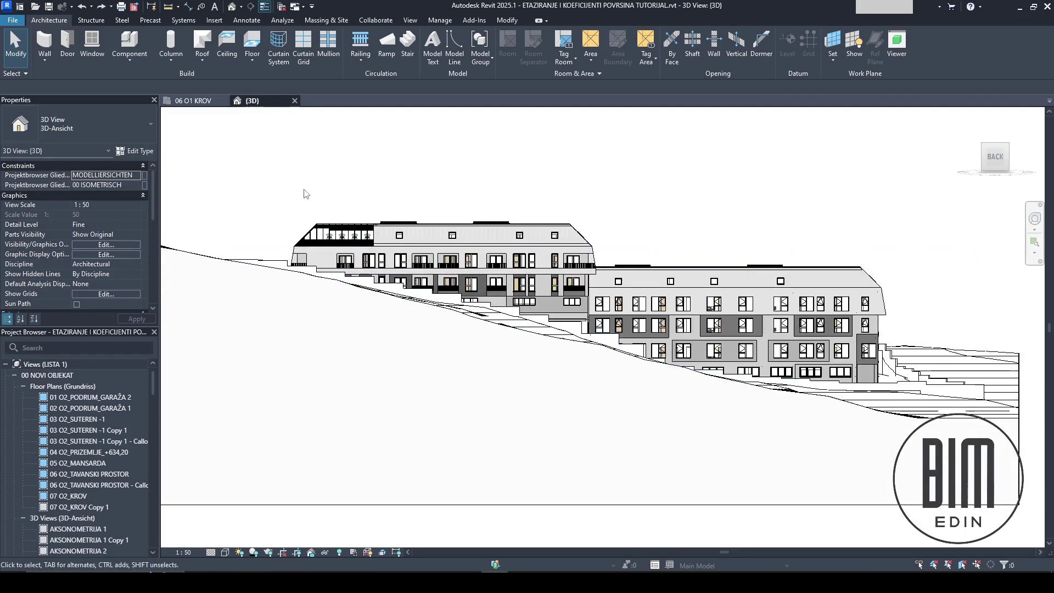
{"action": "left_click", "coordinate": [415, 243]}
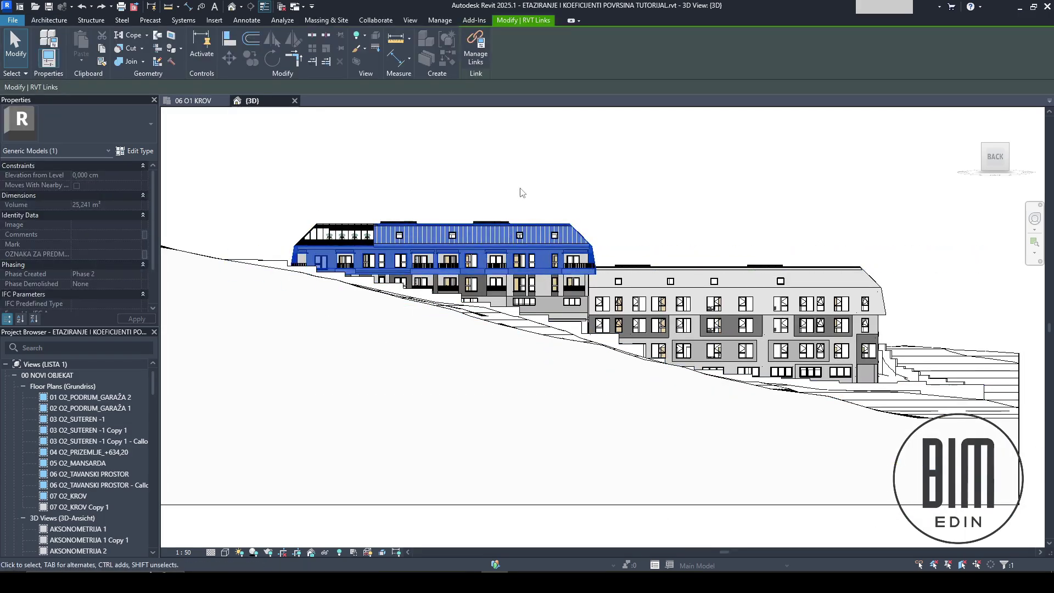
{"action": "key", "text": "Escape"}
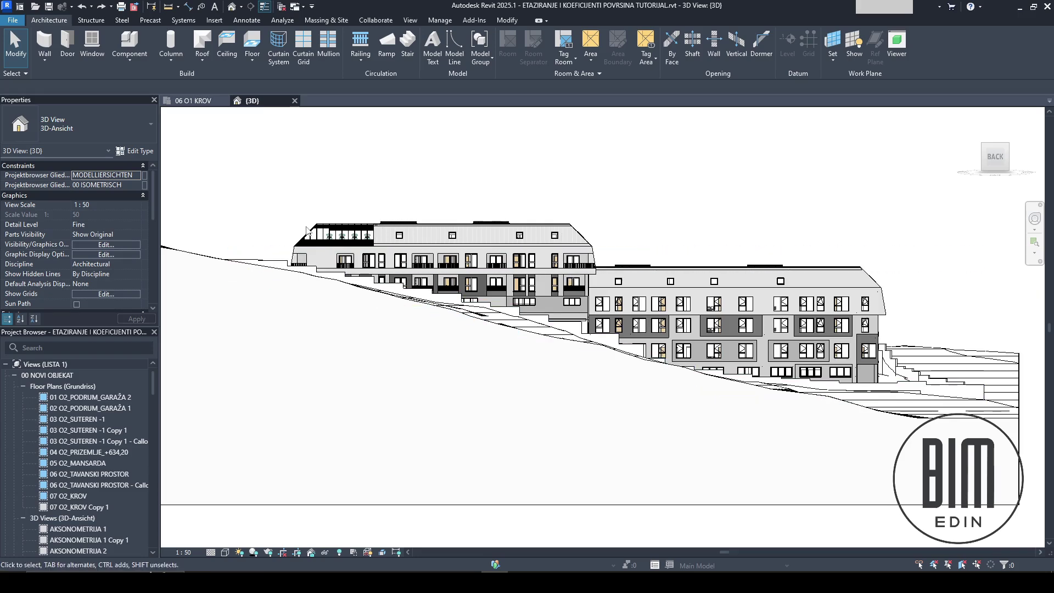
Hide the uphill building's displacement set in the 3D view and inspect the remaining building on the slope
{"action": "left_click", "coordinate": [296, 243]}
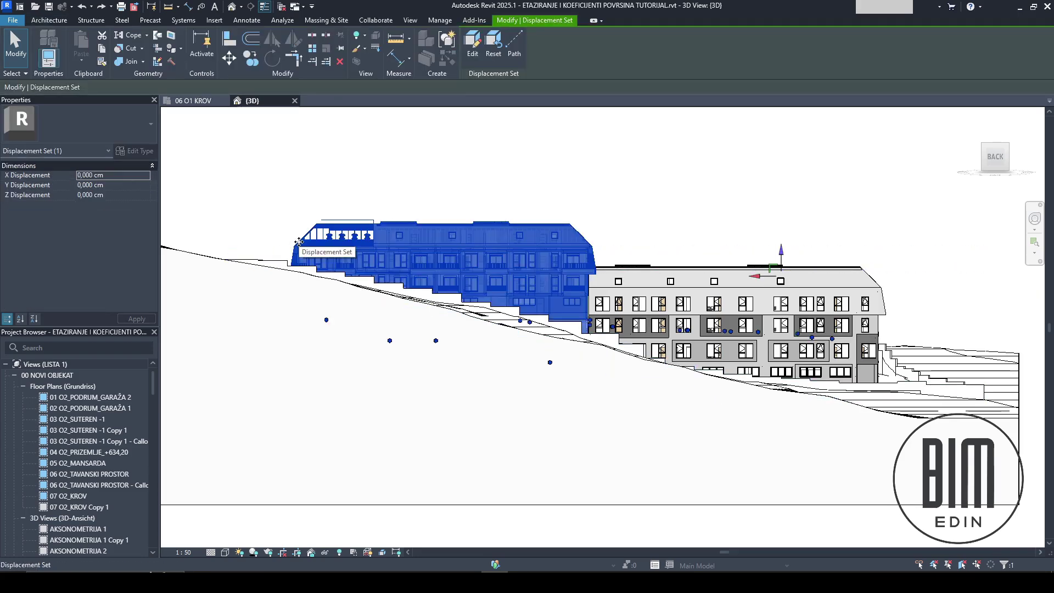
{"action": "right_click", "coordinate": [300, 244]}
{"action": "left_click", "coordinate": [499, 56]}
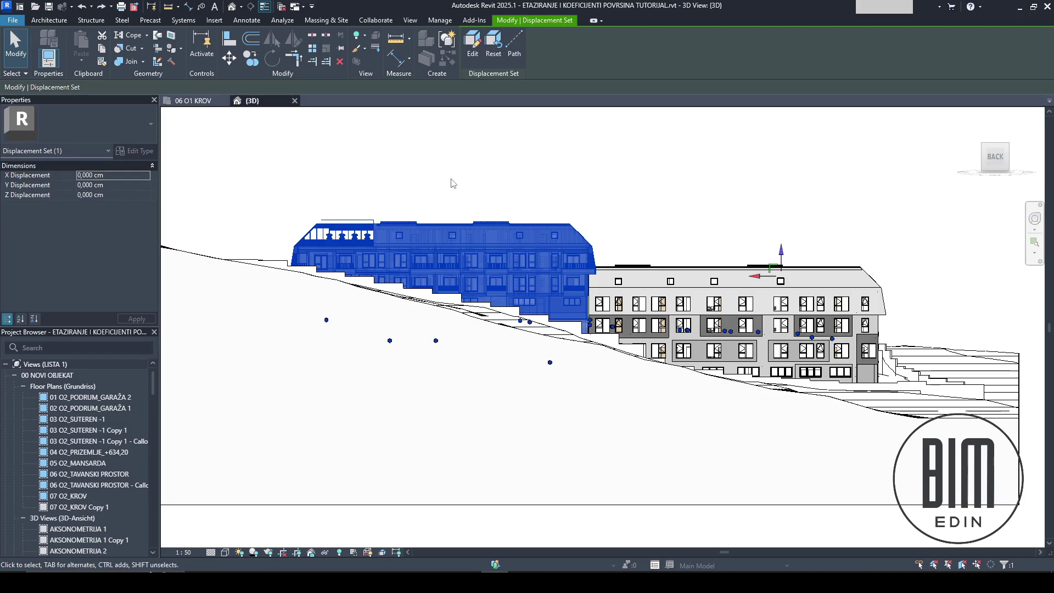
{"action": "left_click", "coordinate": [452, 237]}
{"action": "right_click", "coordinate": [451, 238]}
{"action": "mouse_move", "coordinate": [495, 314]}
{"action": "left_click", "coordinate": [620, 314]}
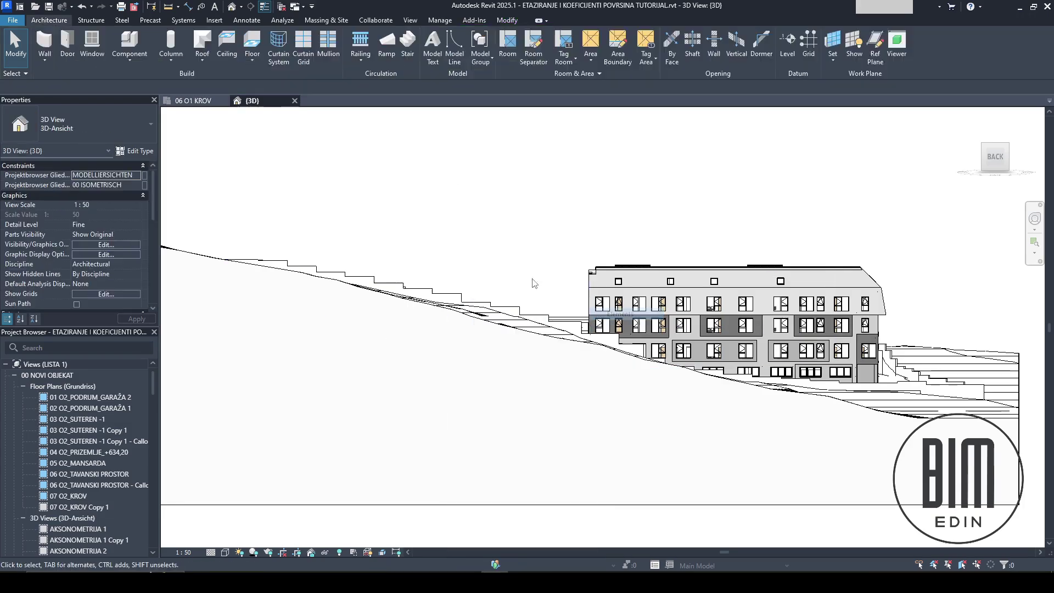
{"action": "scroll", "coordinate": [530, 236], "scroll_direction": "down", "scroll_amount": 3}
{"action": "middle_click_drag", "start_coordinate": [530, 237], "coordinate": [527, 483], "text": "shift"}
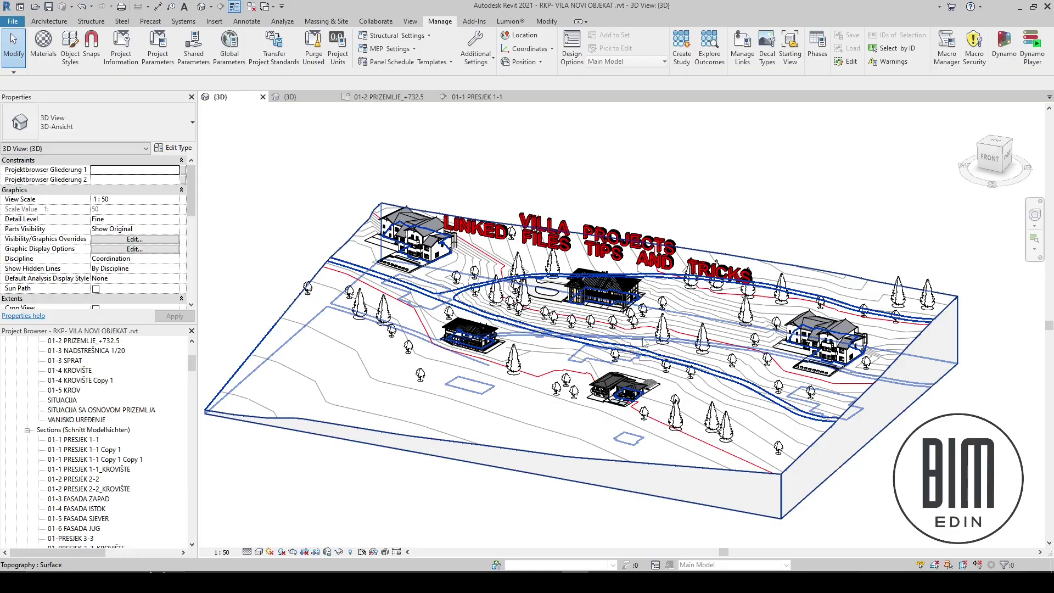
Back in the RKP- VILA NOVI OBJEKAT site model, examine the linked villas from several sides and the central villa up close
{"action": "middle_click_drag", "start_coordinate": [769, 461], "coordinate": [633, 468], "text": "shift"}
{"action": "middle_click_drag", "start_coordinate": [618, 467], "coordinate": [520, 493], "text": "shift"}
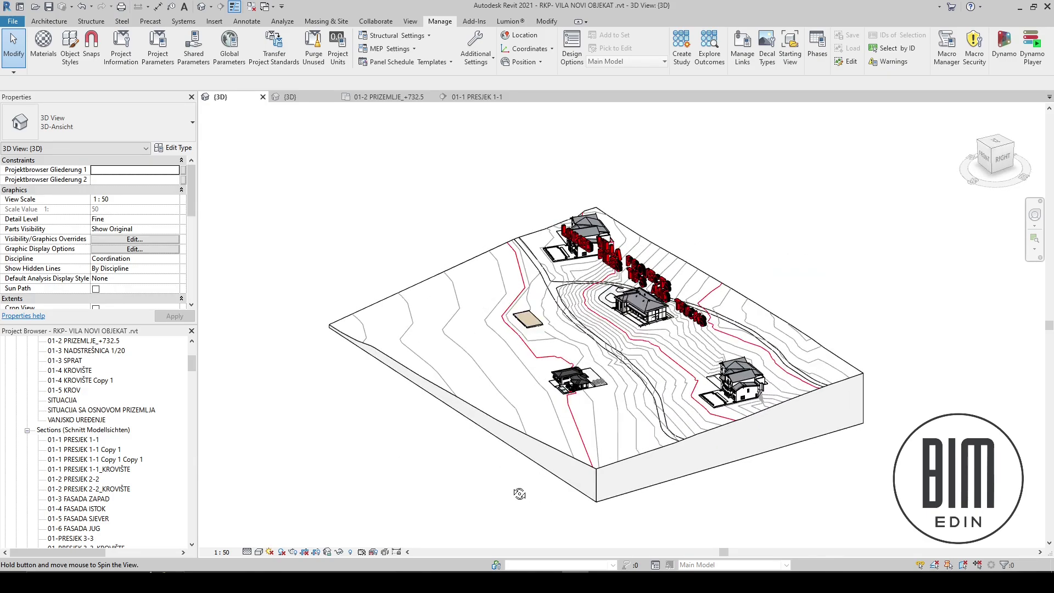
{"action": "scroll", "coordinate": [530, 296], "scroll_direction": "up", "scroll_amount": 5}
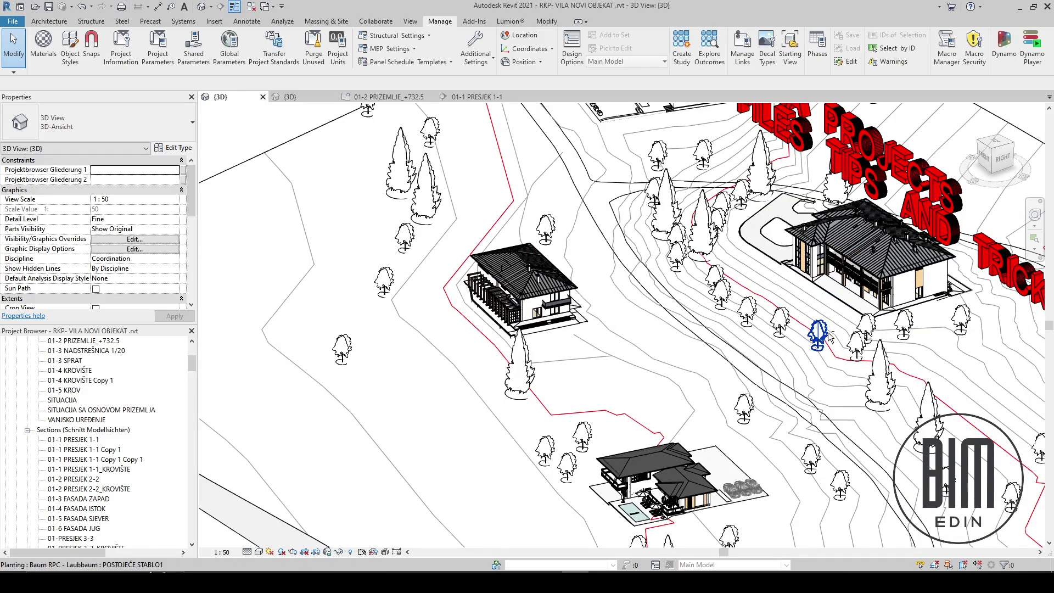
{"action": "middle_click_drag", "start_coordinate": [812, 290], "coordinate": [880, 308], "text": "shift"}
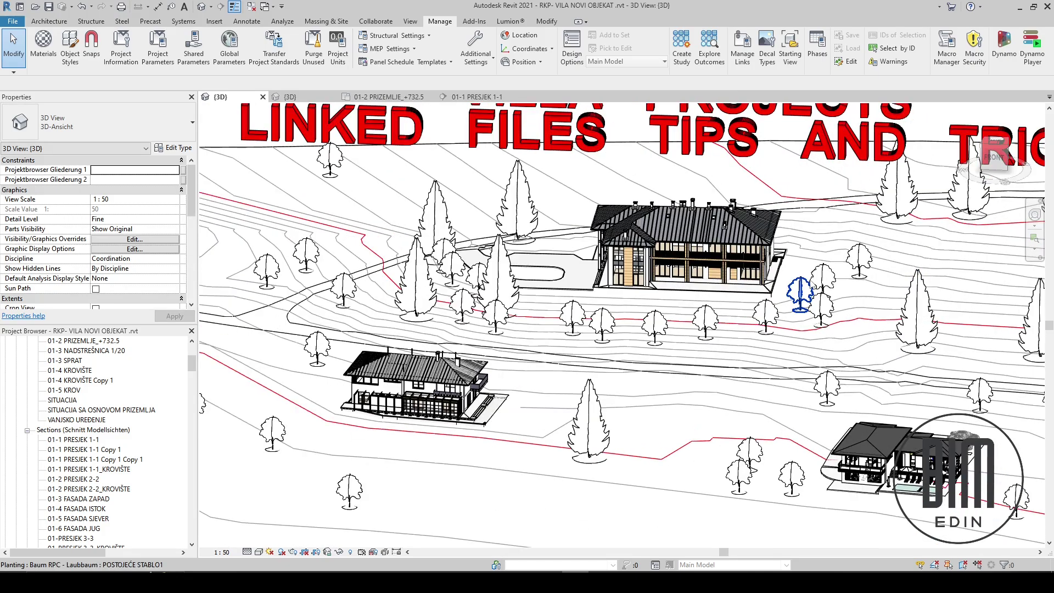
{"action": "middle_click_drag", "start_coordinate": [663, 377], "coordinate": [545, 329], "text": "shift"}
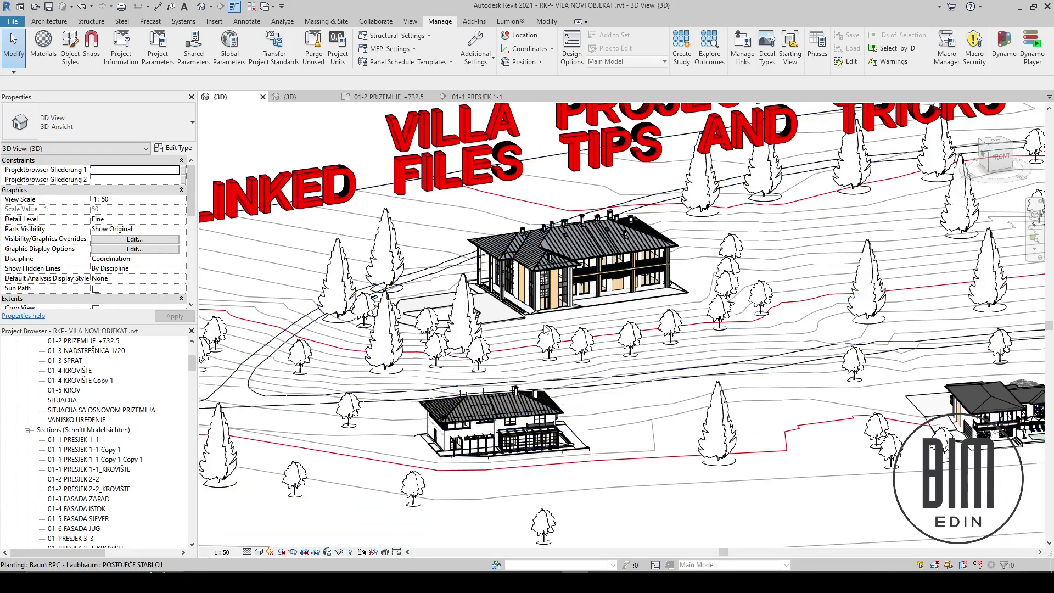
{"action": "scroll", "coordinate": [545, 329], "scroll_direction": "up", "scroll_amount": 8}
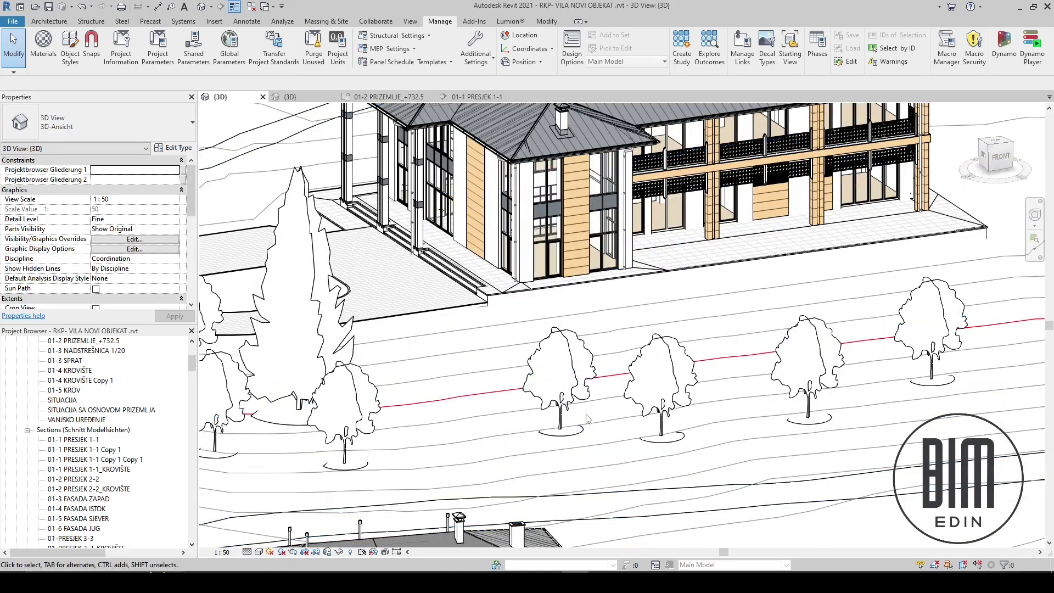
{"action": "scroll", "coordinate": [588, 419], "scroll_direction": "down", "scroll_amount": 4}
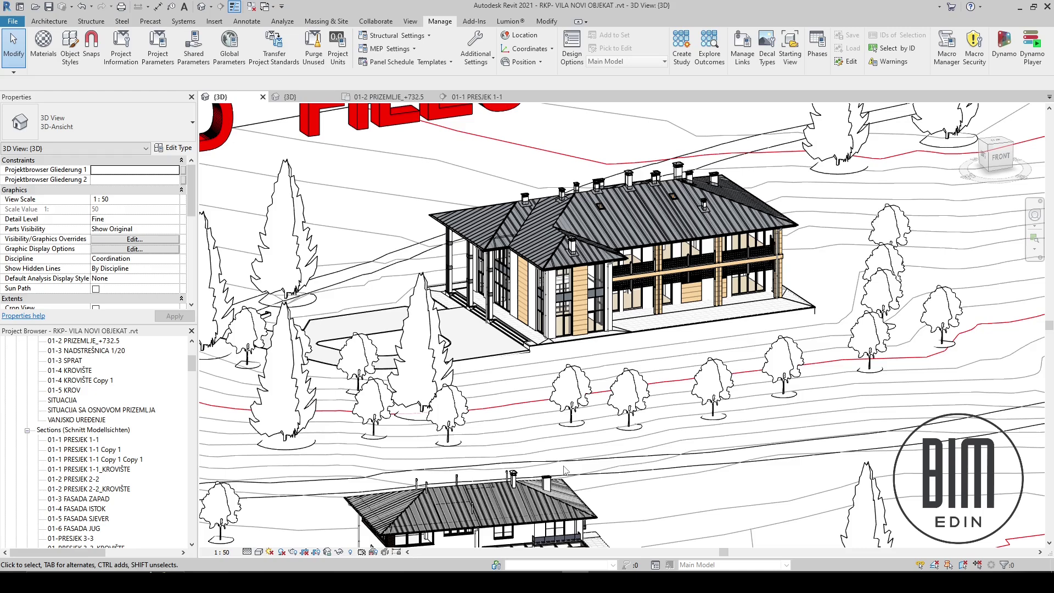
{"action": "scroll", "coordinate": [648, 379], "scroll_direction": "down", "scroll_amount": 3}
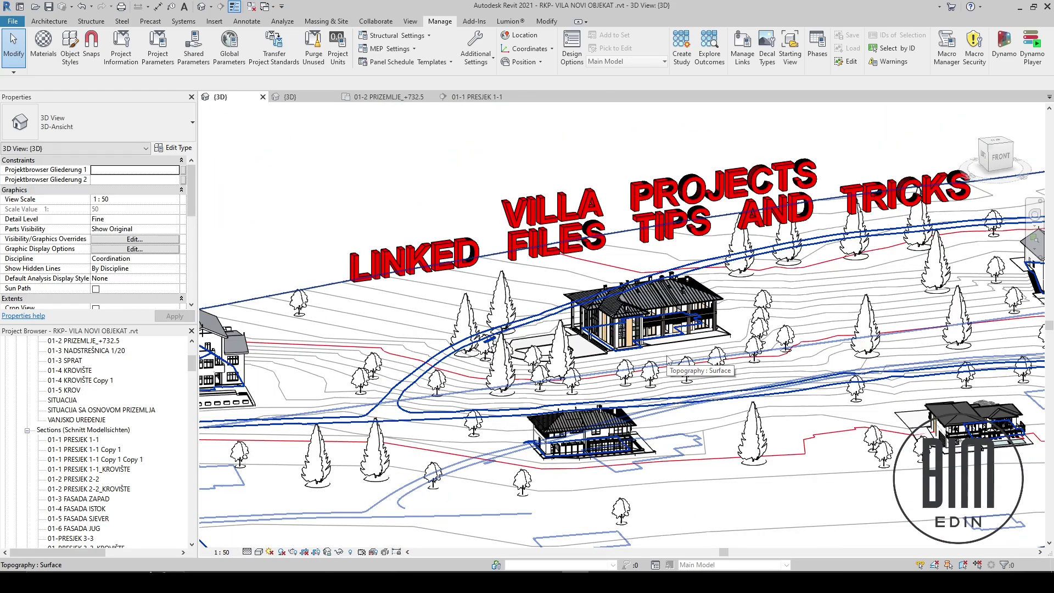